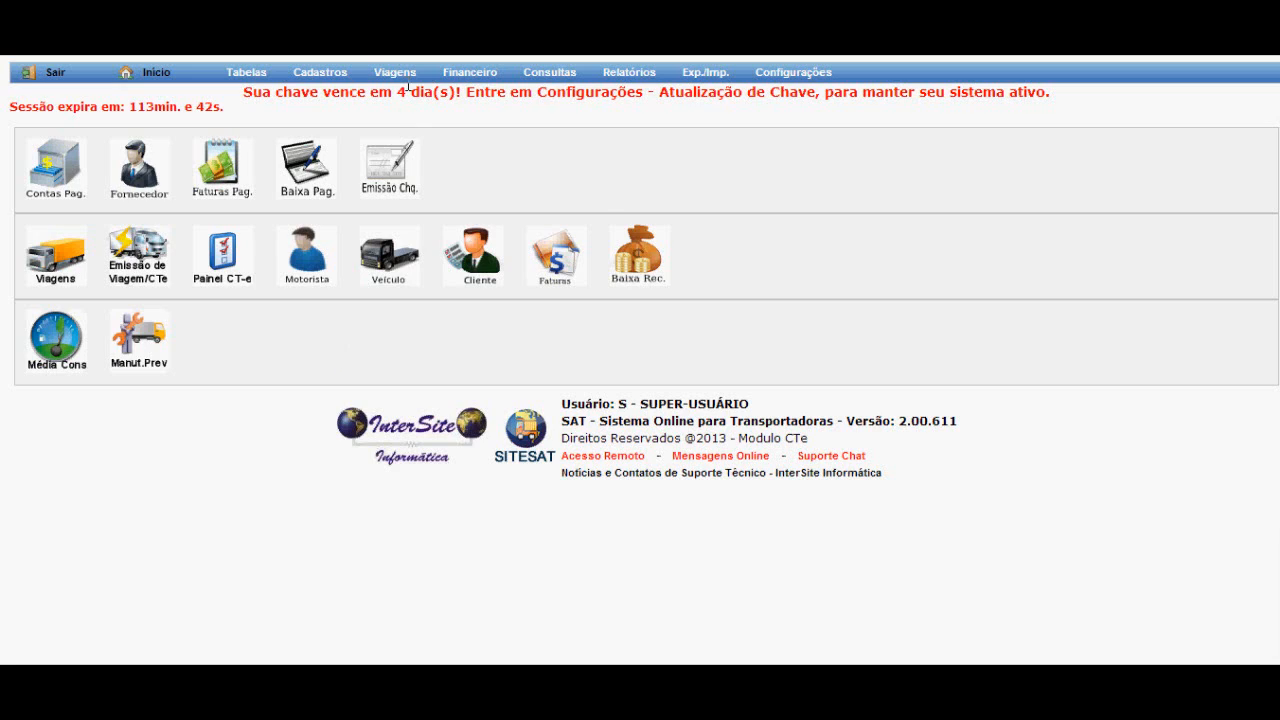
Open the trips section and start inserting a new trip record.
mouse_move(400, 78)
left_click(406, 133)
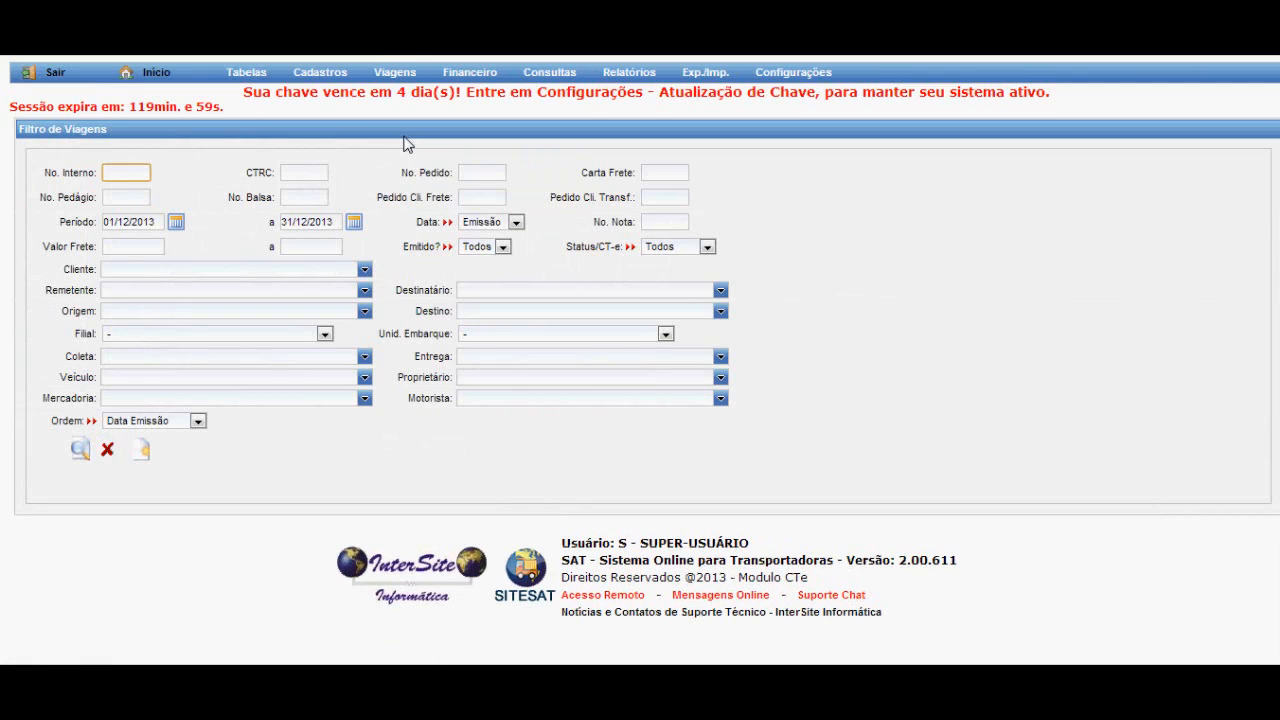
left_click_drag(18, 129, 112, 129)
left_click(125, 138)
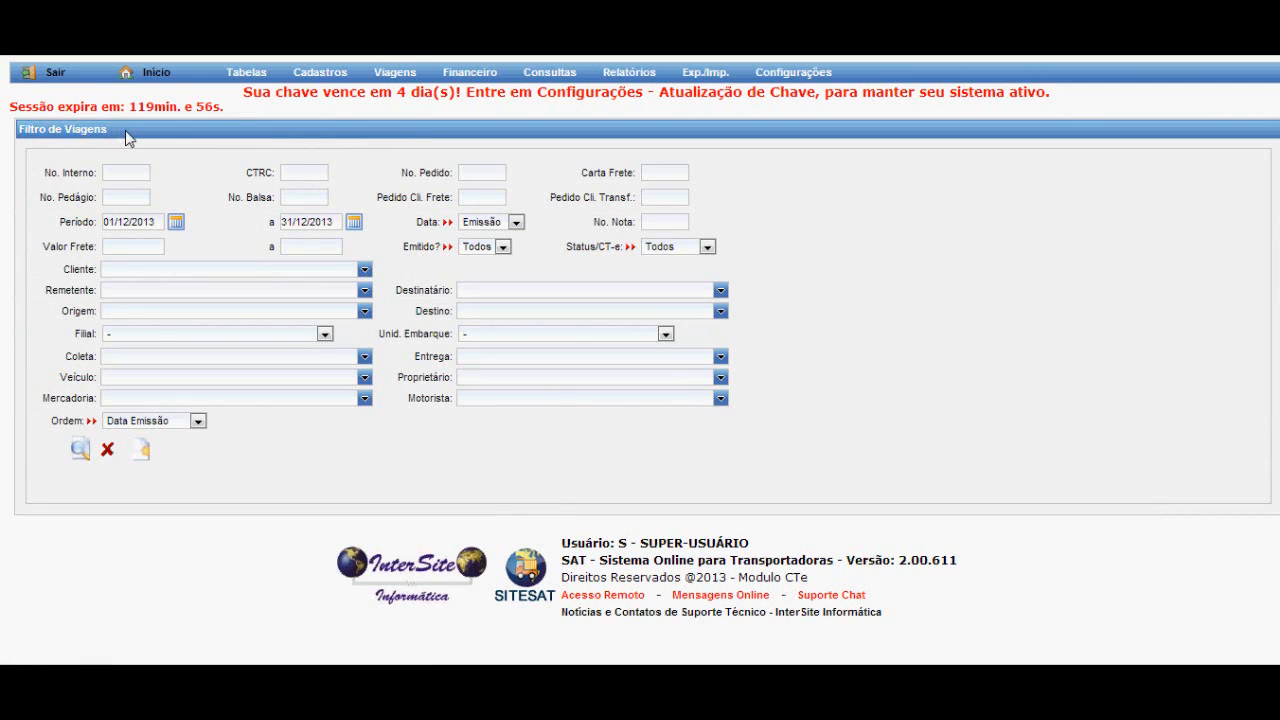
left_click(141, 455)
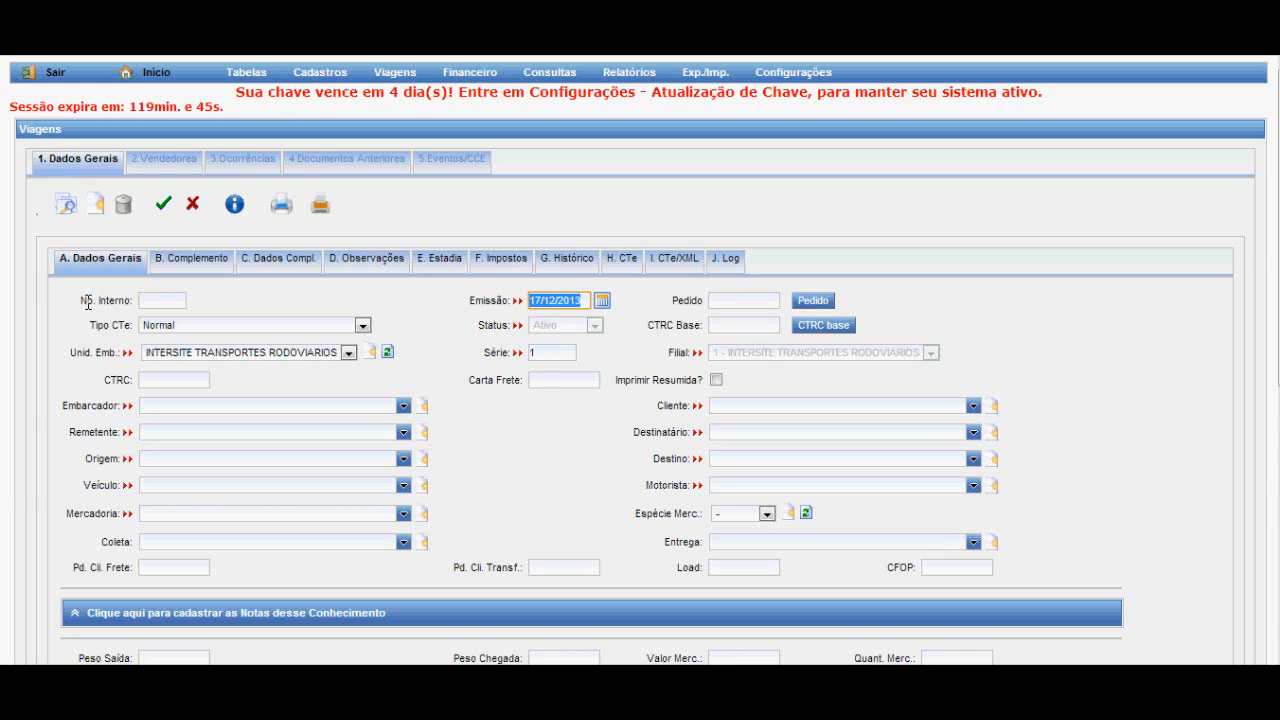
left_click_drag(87, 302, 118, 302)
left_click(119, 302)
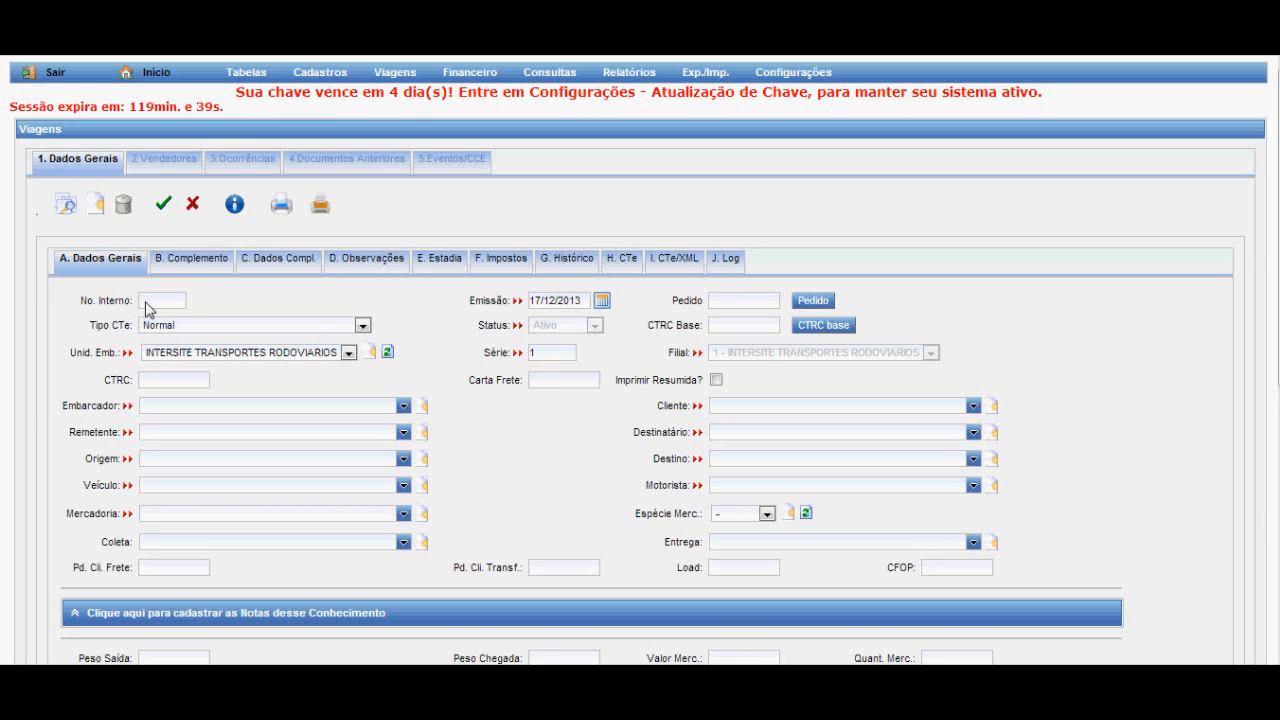
left_click_drag(588, 302, 542, 301)
left_click(602, 301)
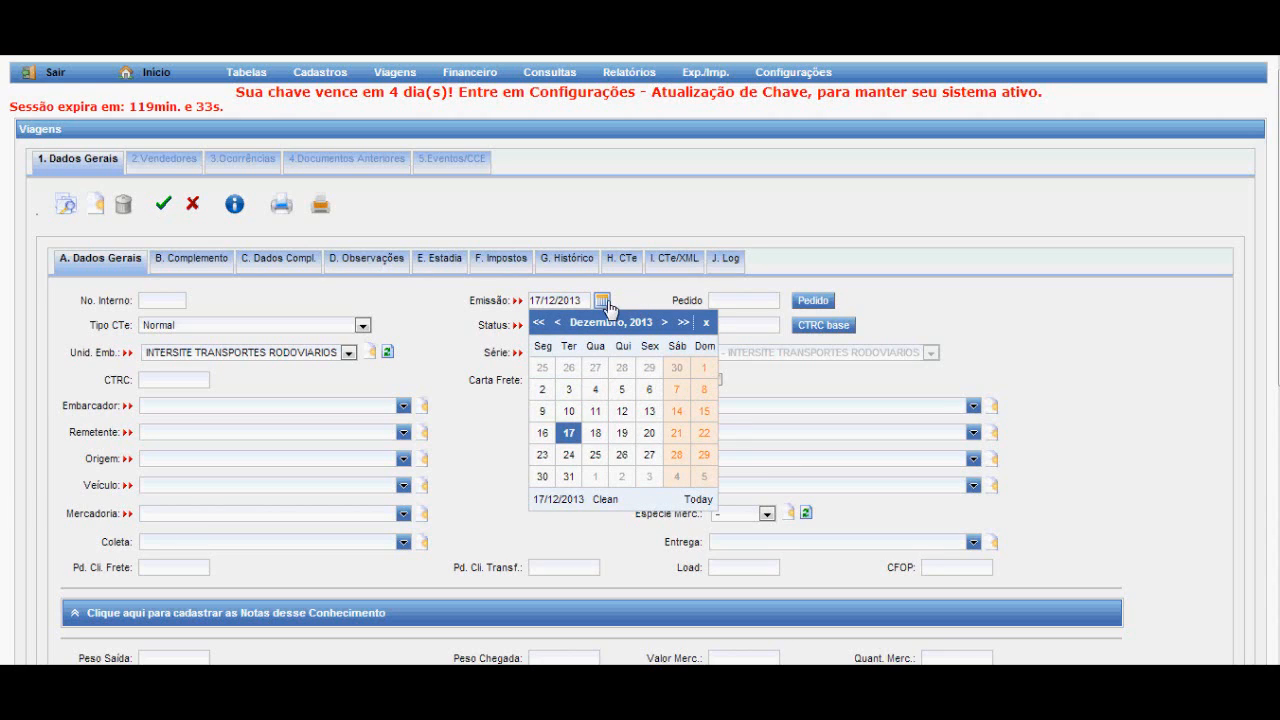
left_click(605, 302)
left_click(754, 299)
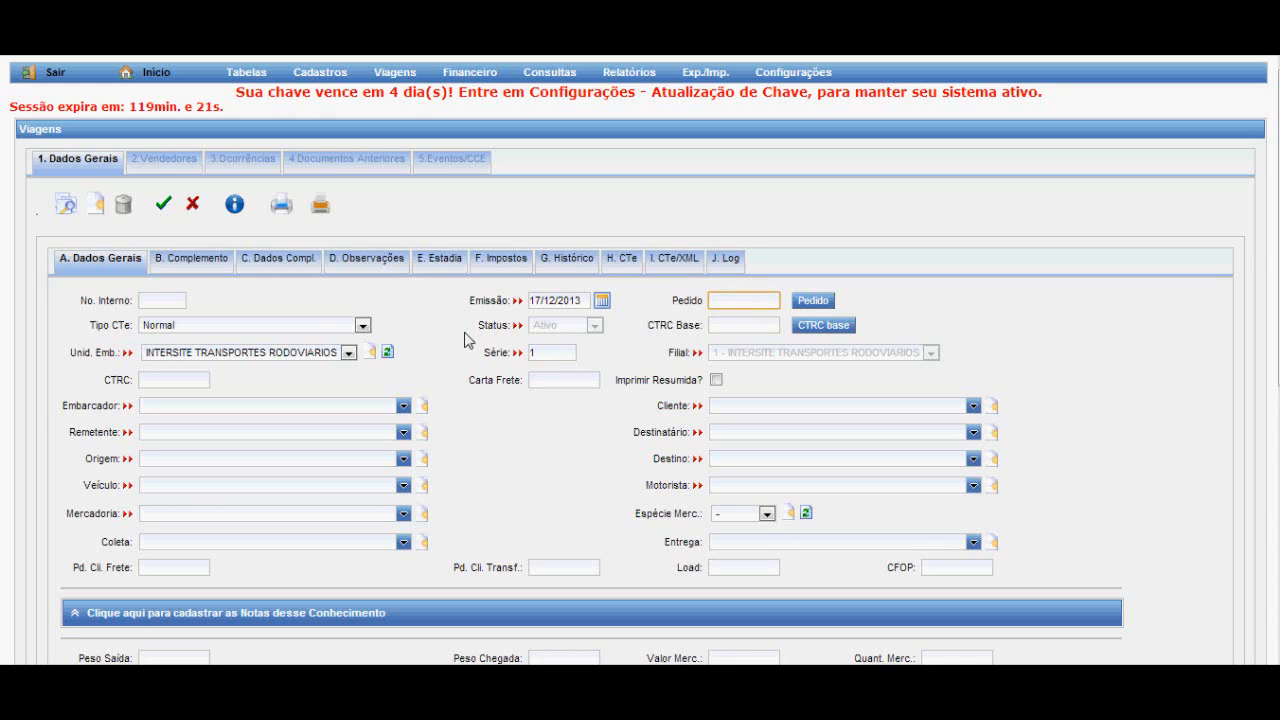
Choose Normal as the CTe type of the new trip.
left_click(362, 326)
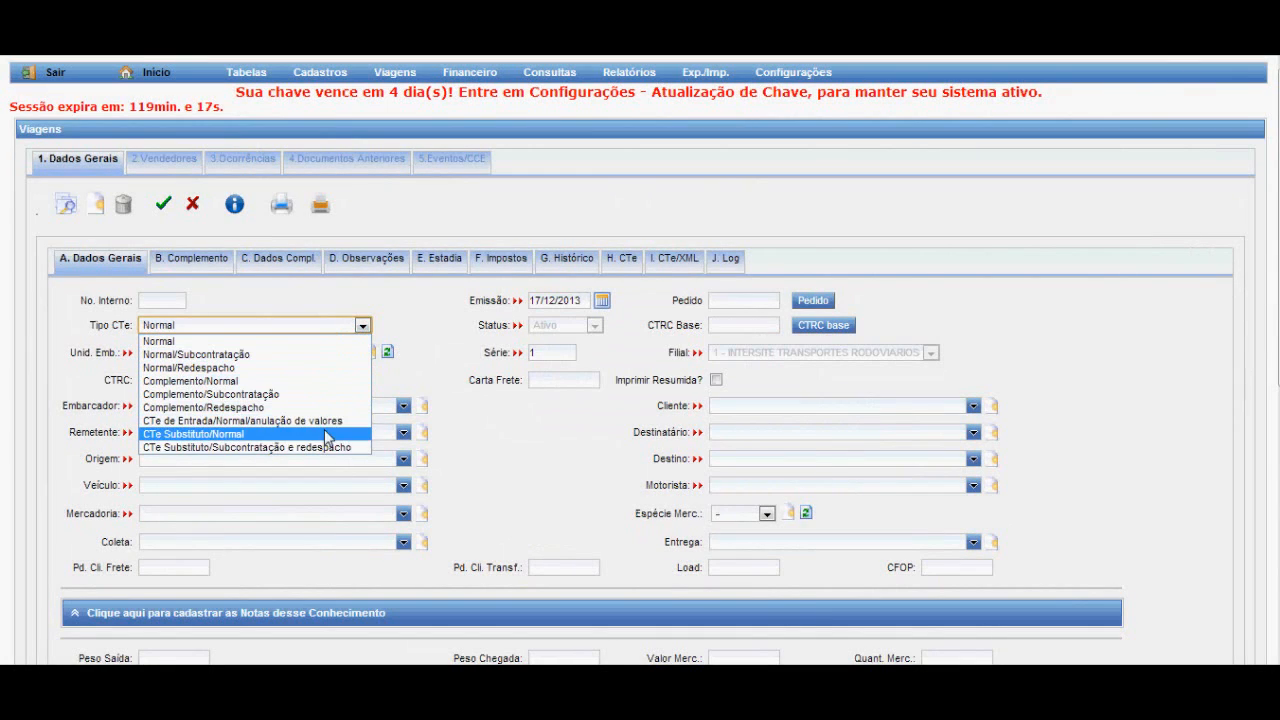
left_click(315, 342)
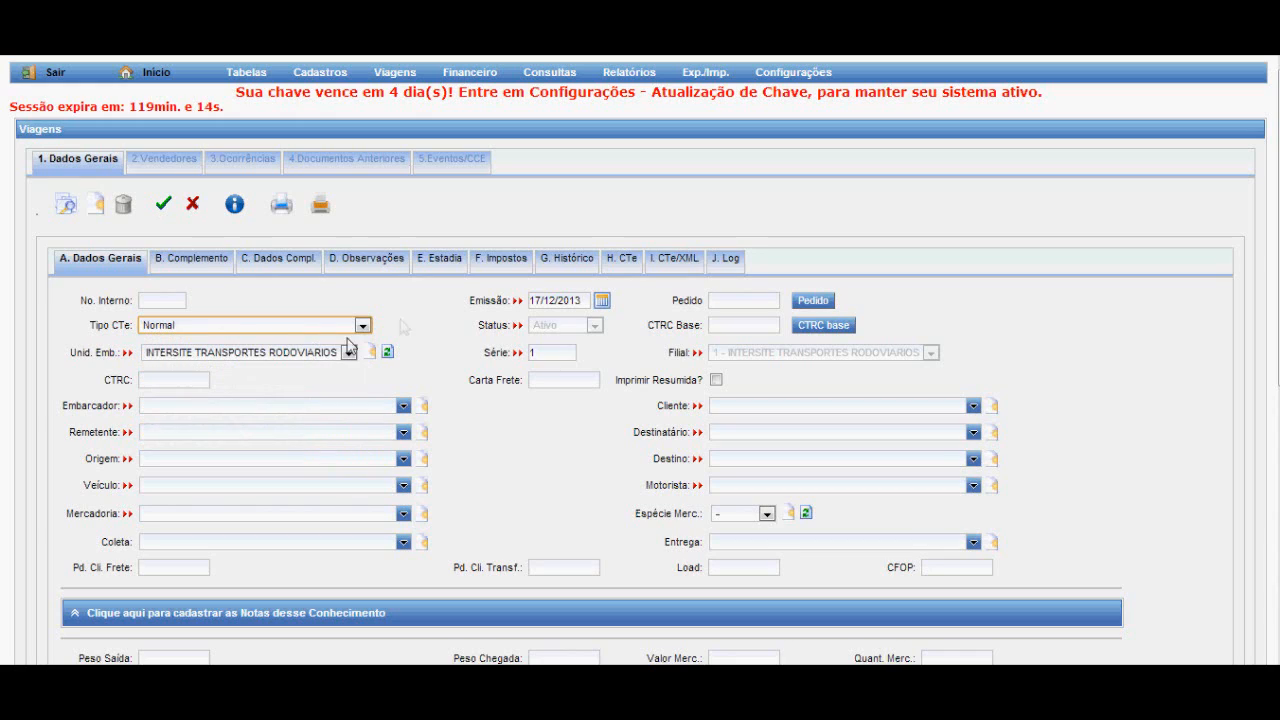
left_click(493, 325)
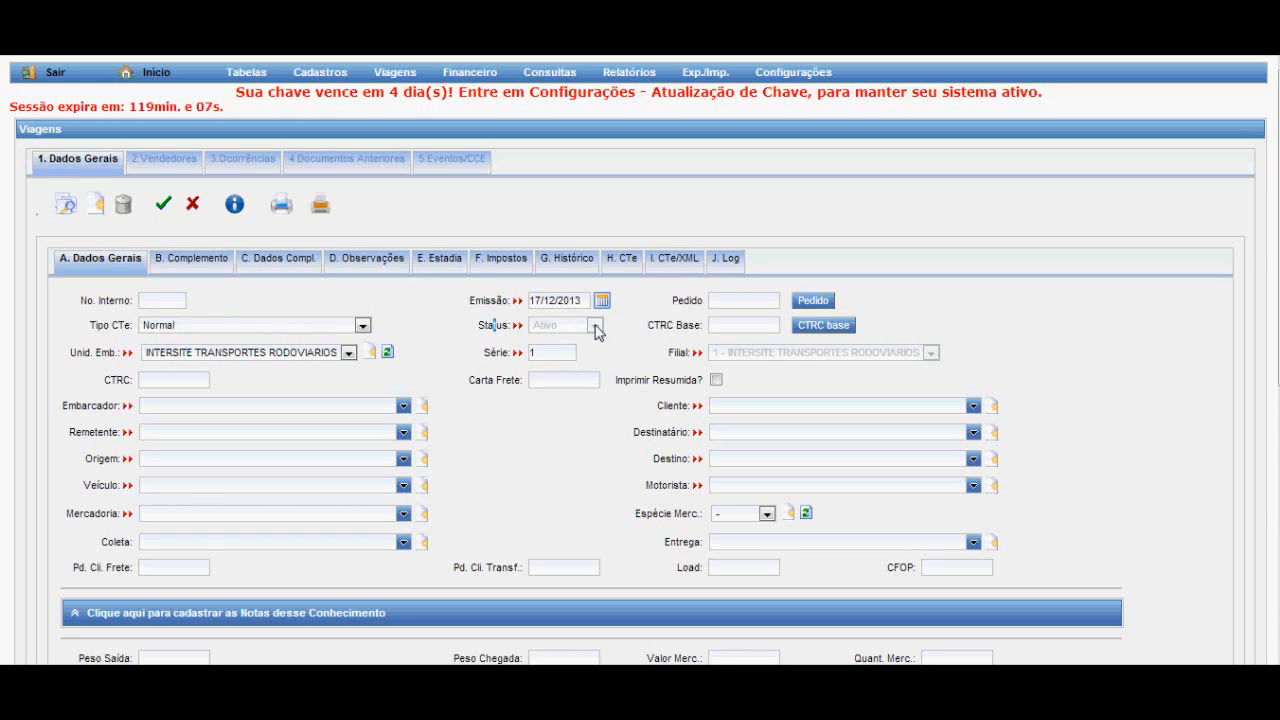
left_click(728, 325)
Select INTERSITE TRANSPORTES RODOVIARIOS as the shipping unit and set the series to 1, leaving the CTRC and freight letter numbers blank.
left_click(324, 354)
left_click(314, 354)
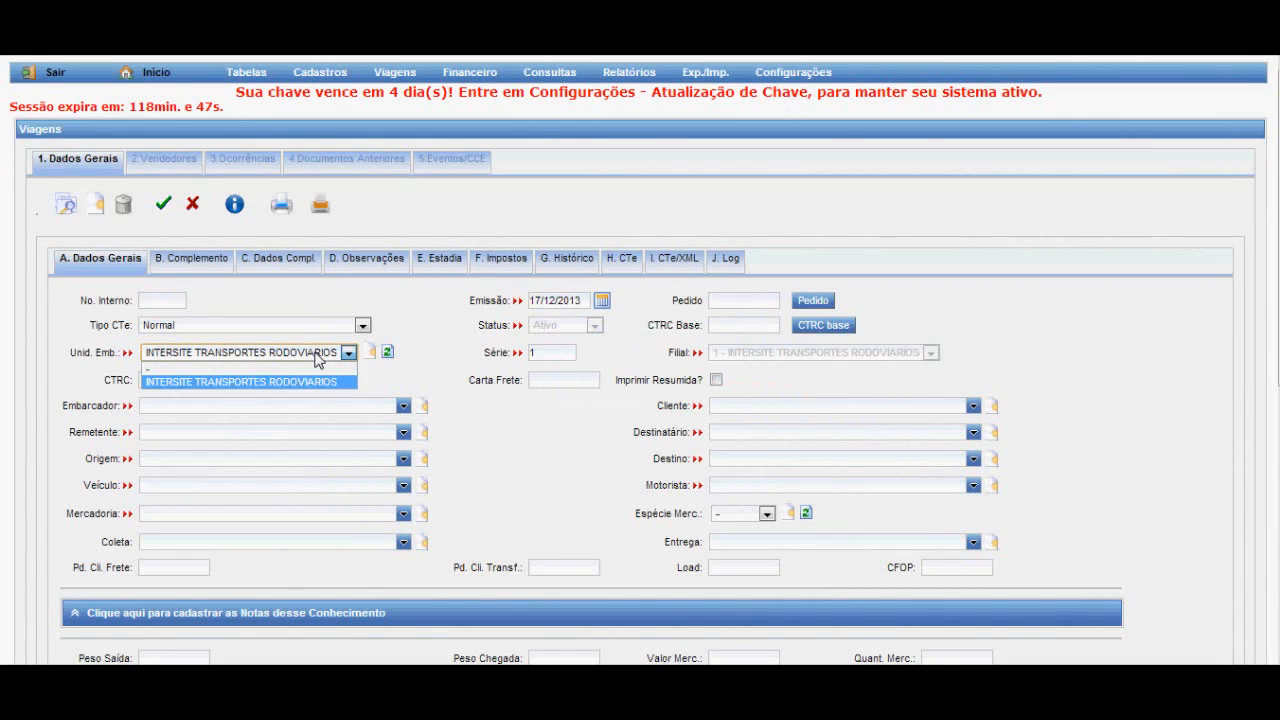
left_click(307, 385)
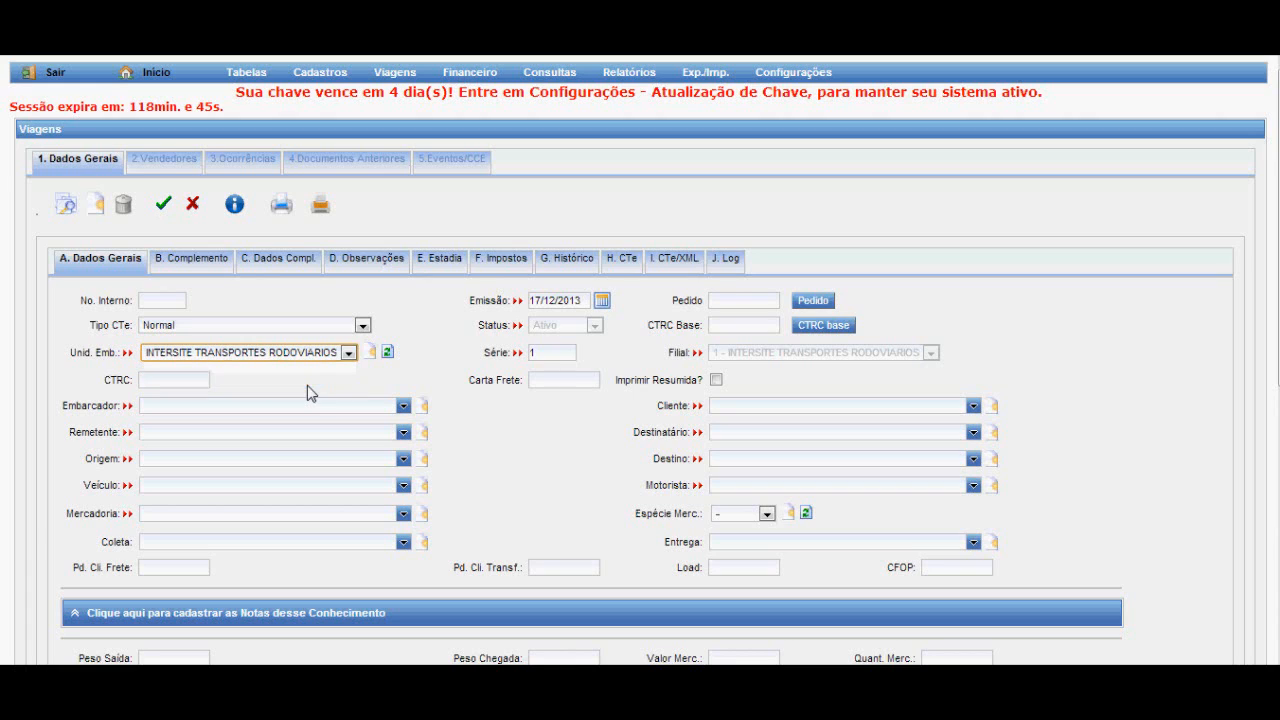
left_click(547, 352)
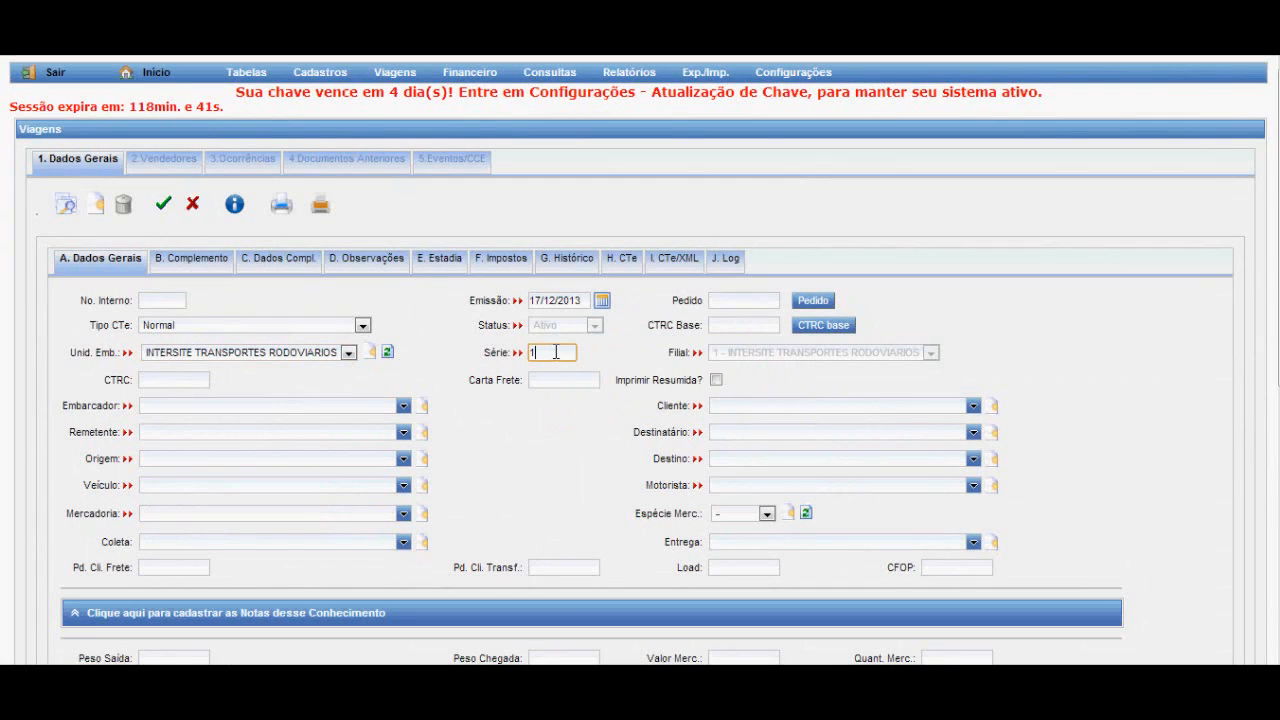
left_click_drag(556, 352, 532, 352)
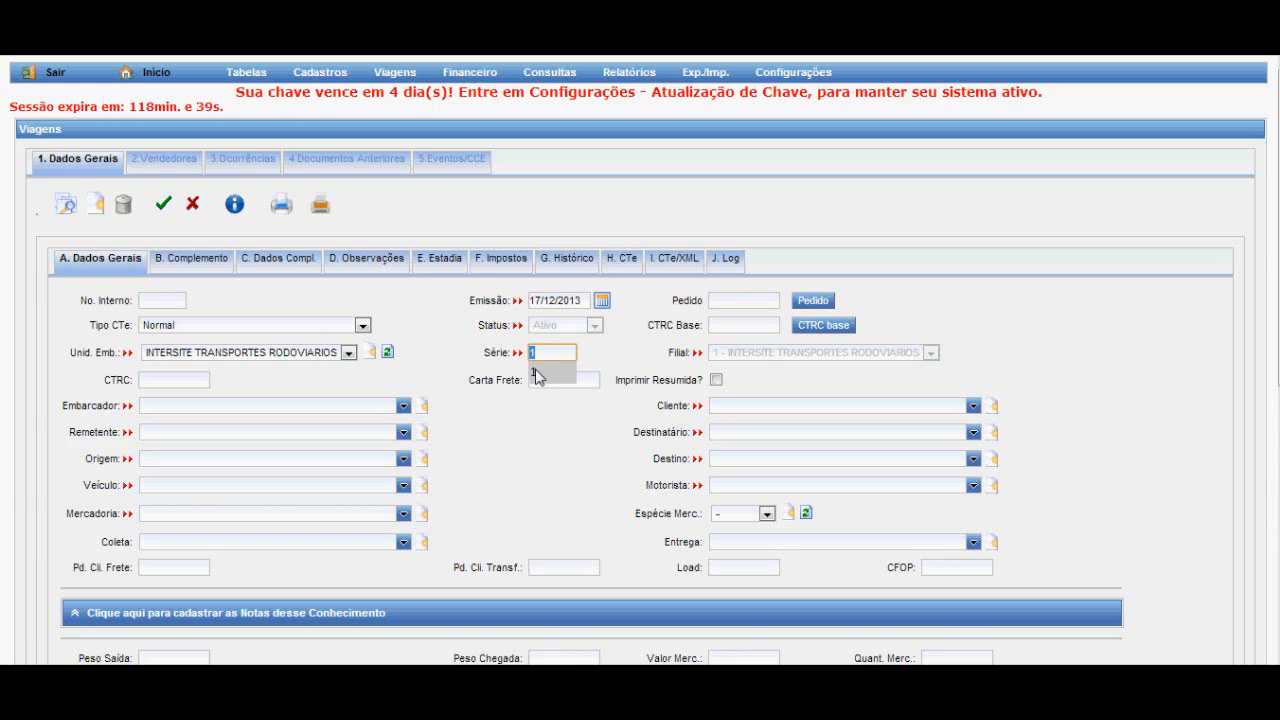
left_click(537, 376)
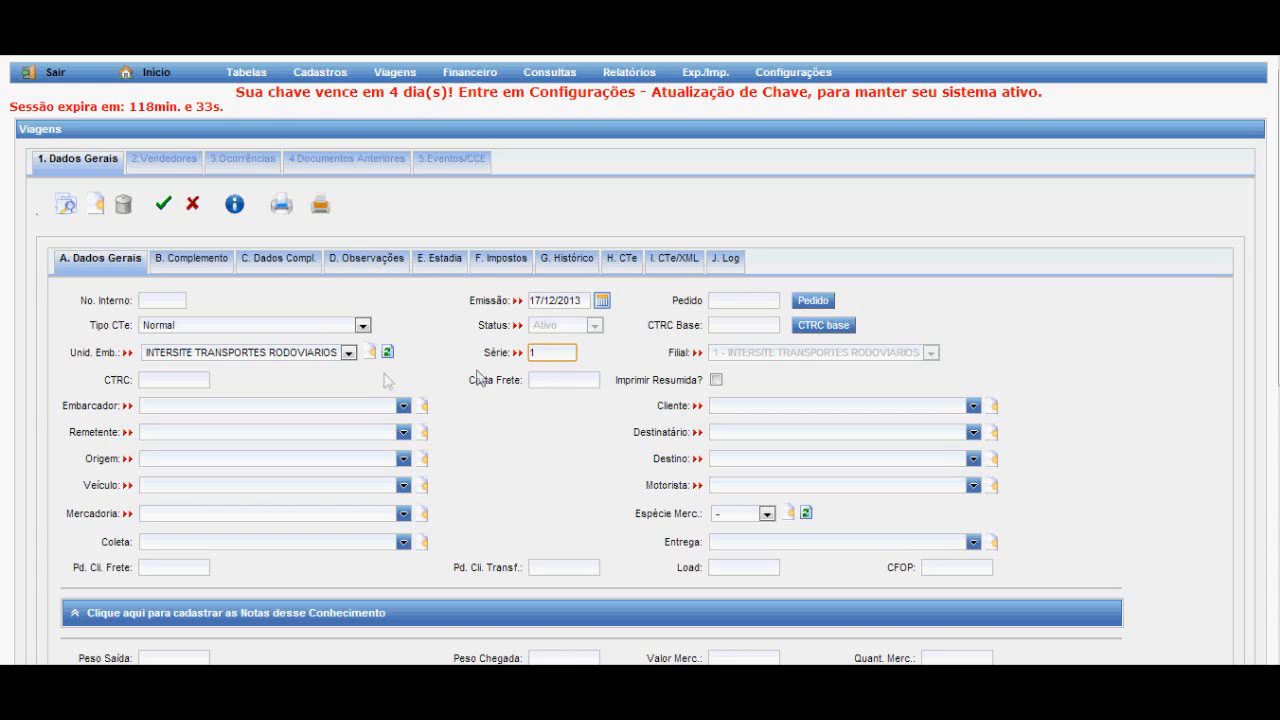
left_click(188, 379)
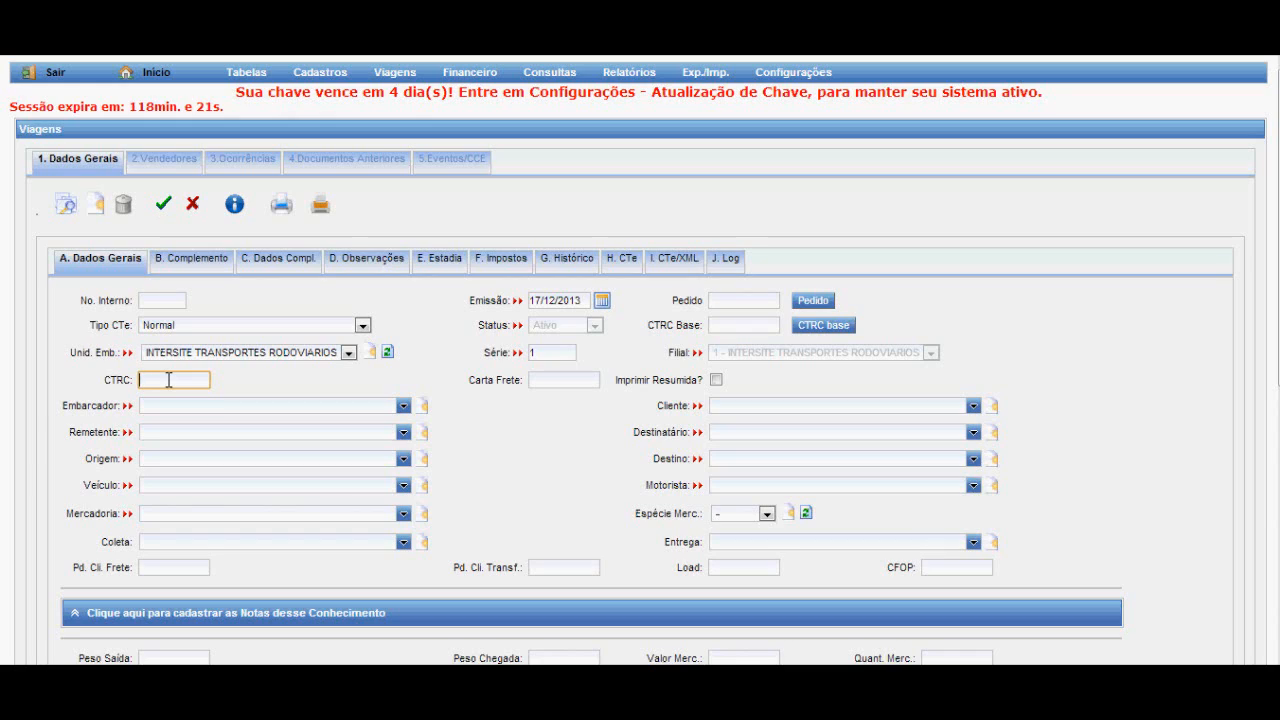
left_click(563, 380)
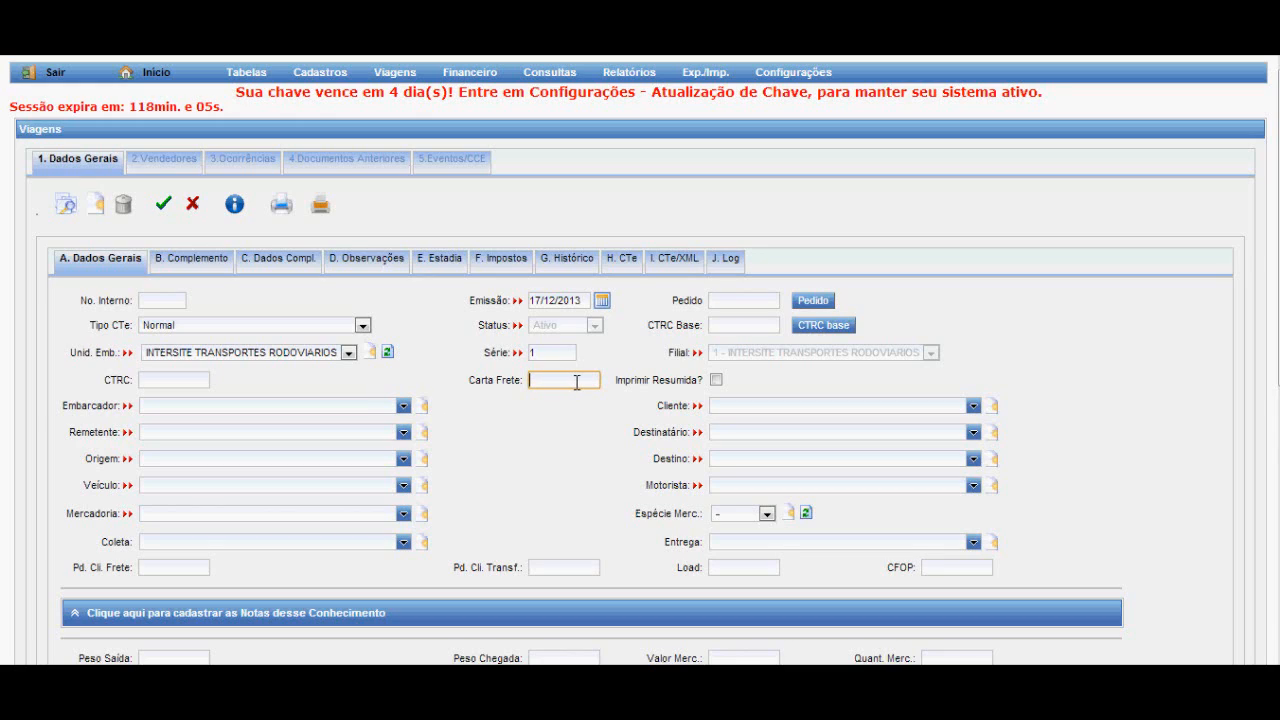
Look up the shipper (Embarcador) by first name and select the matching record.
left_click(235, 405)
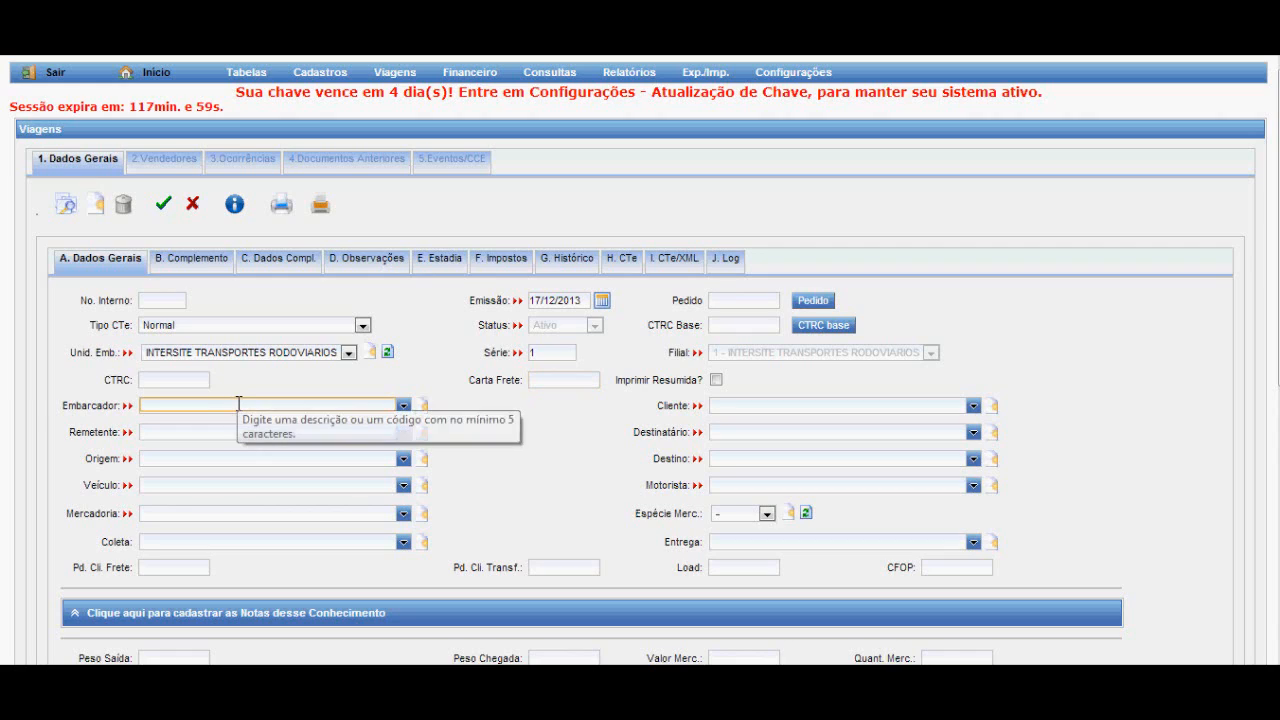
type("tiago")
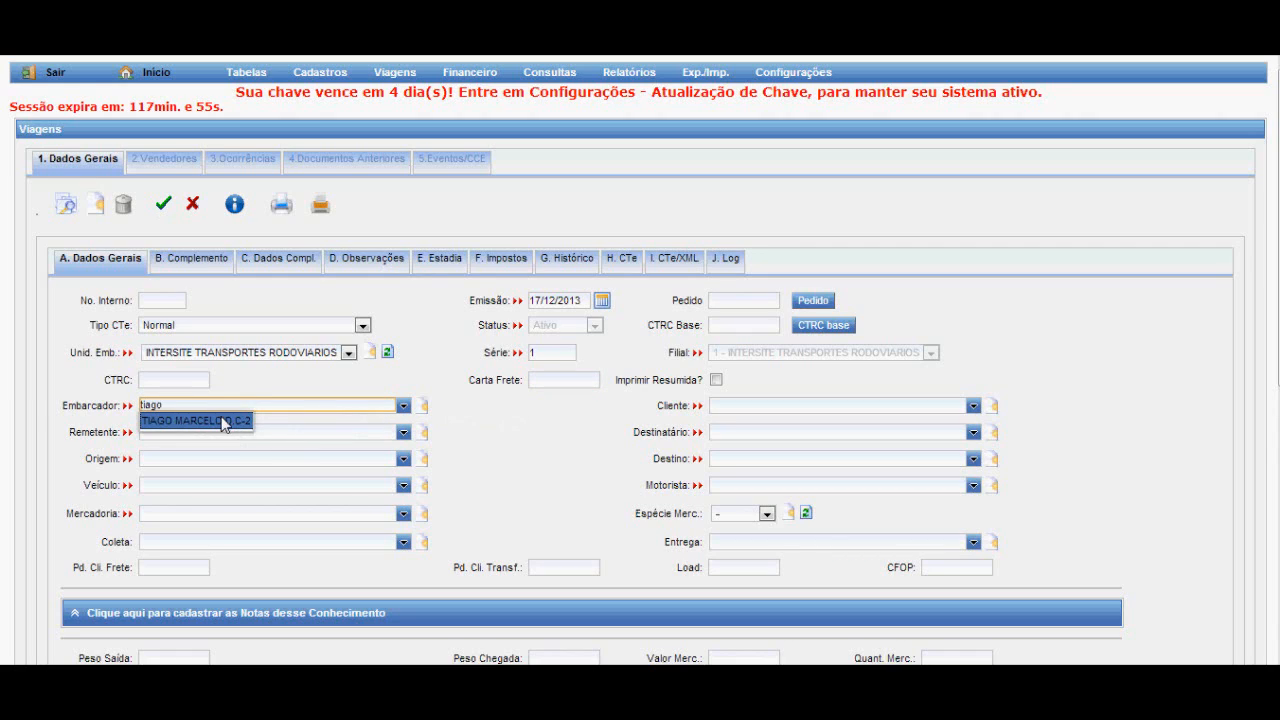
left_click(222, 422)
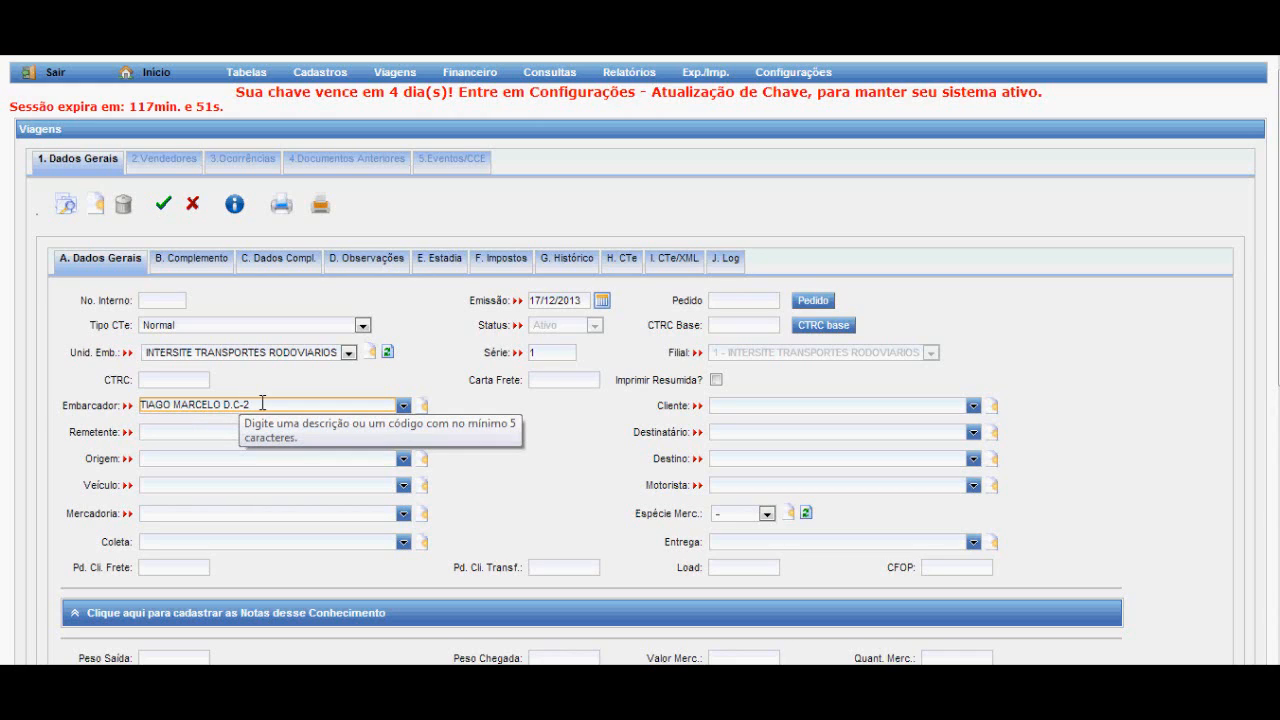
Try a shipper search for "teste", and select the original shipper record again.
left_click_drag(262, 403, 91, 402)
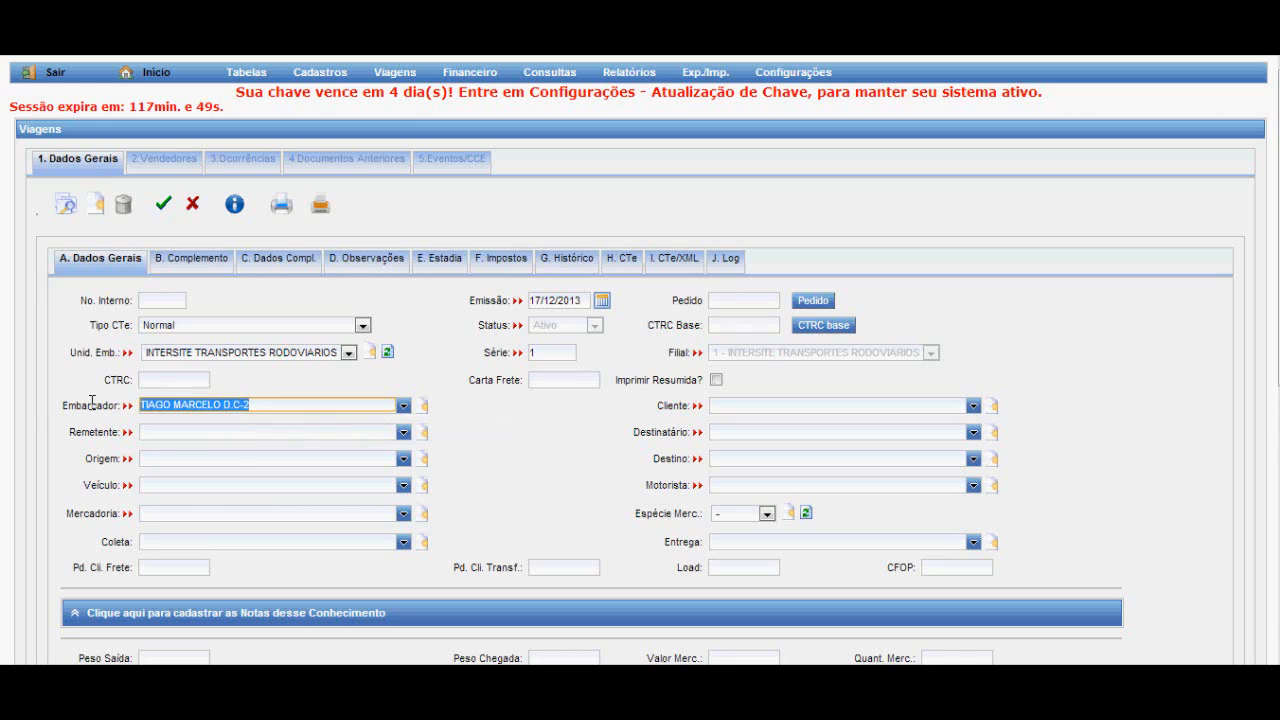
type("teste")
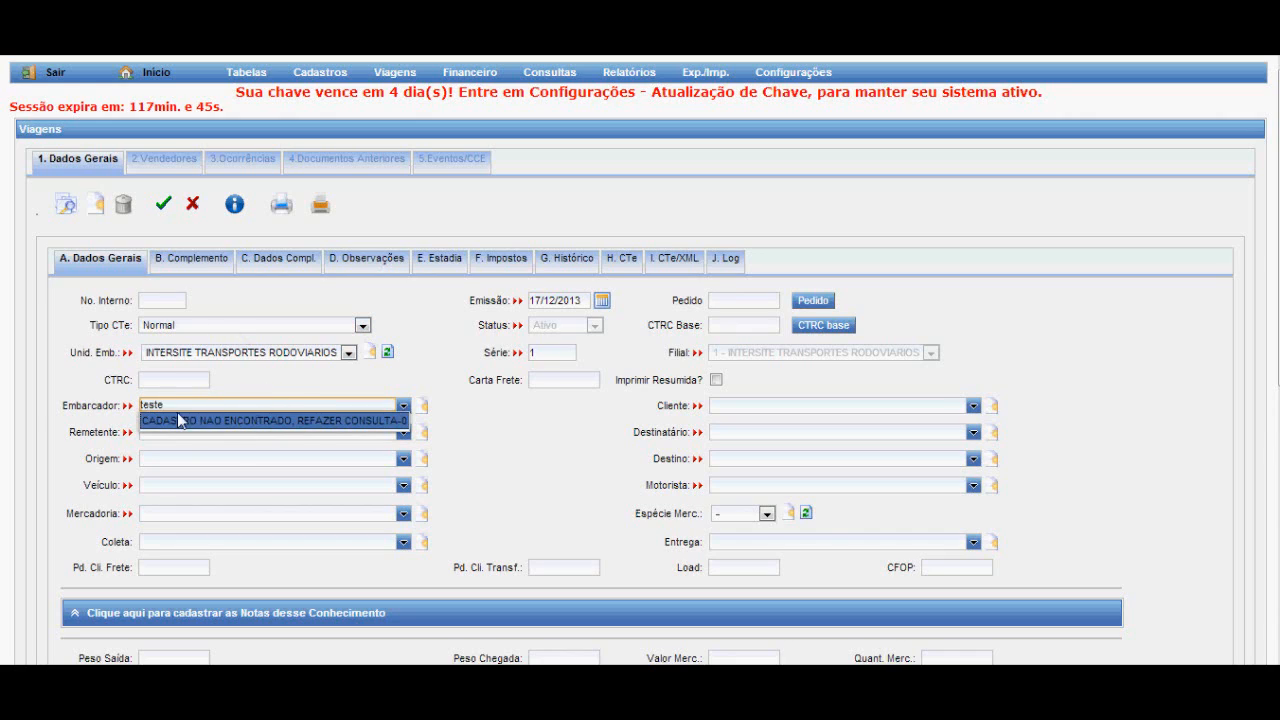
key("ctrl+a")
key("BackSpace")
type("tiago")
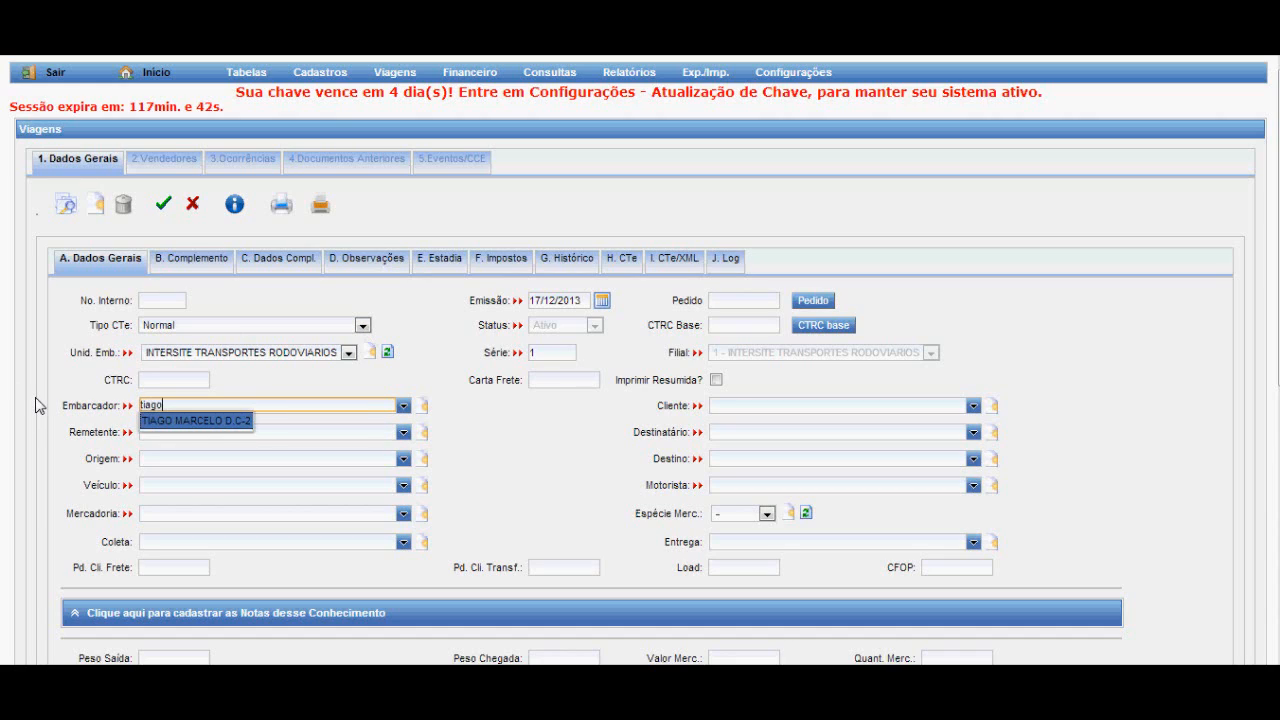
left_click(242, 421)
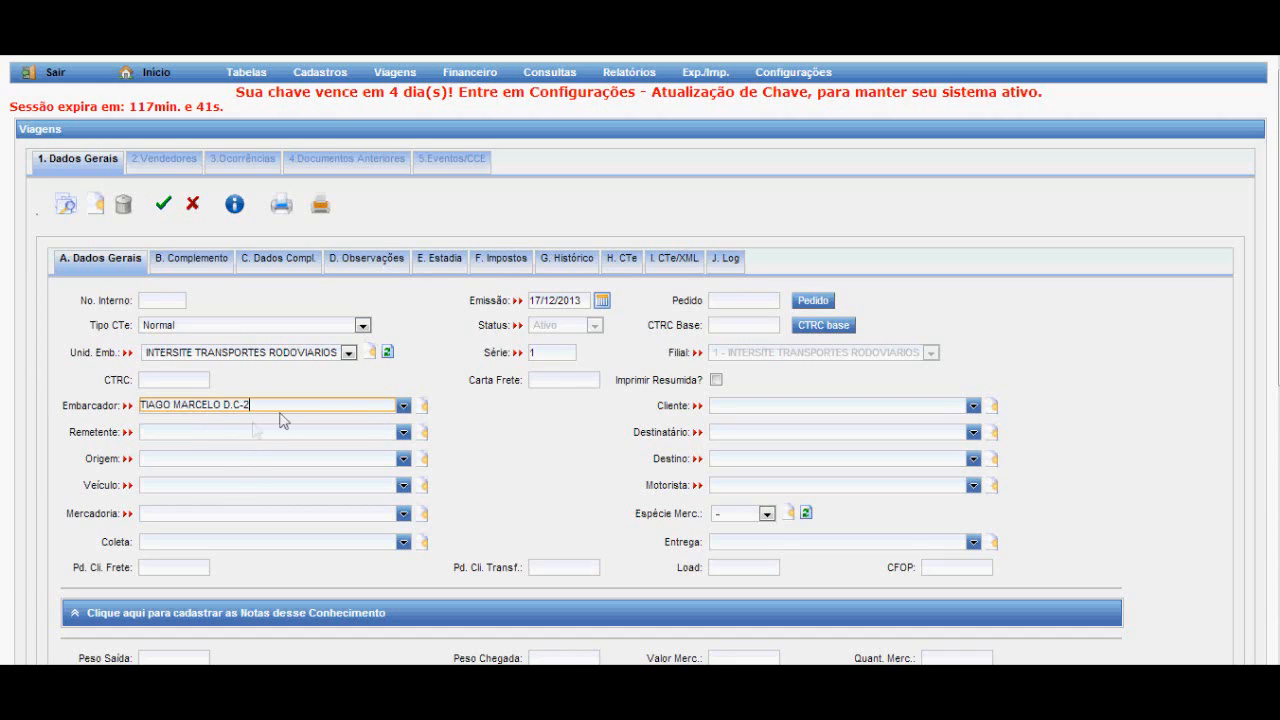
Set the client to CARGILL AGRICOLA S.A, MT and use the same company as the sender.
left_click(761, 405)
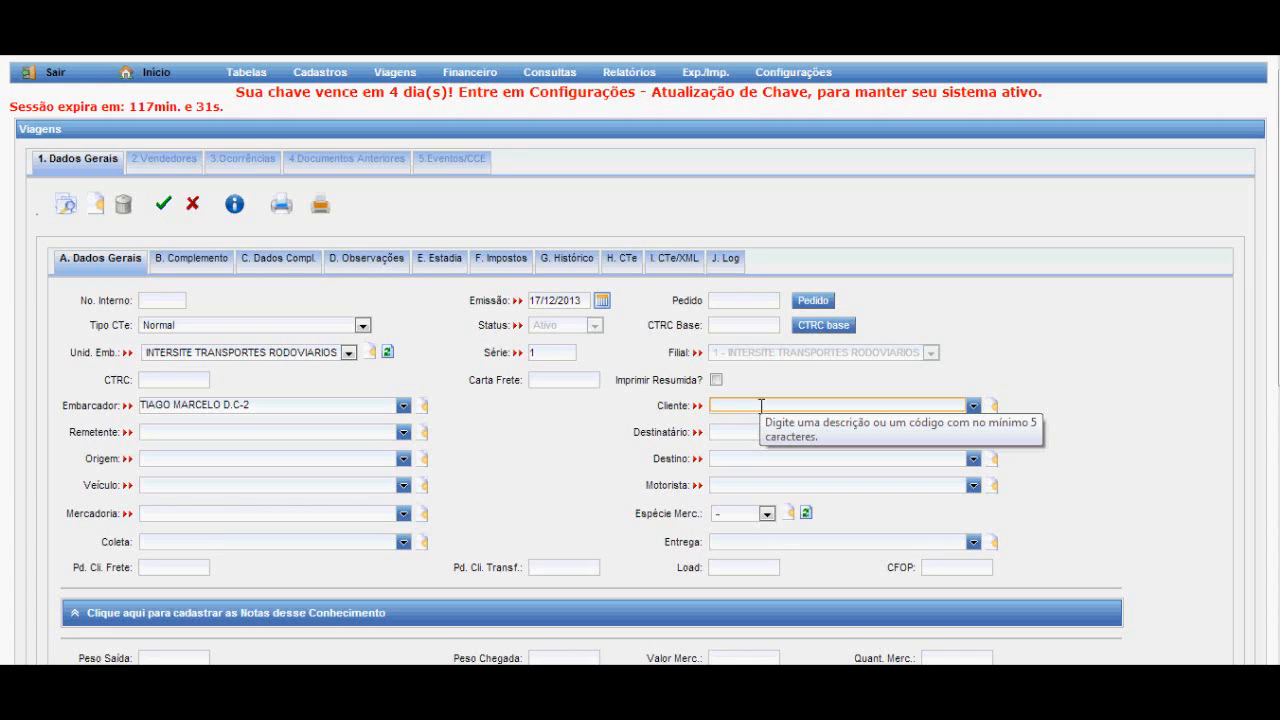
type("cargil")
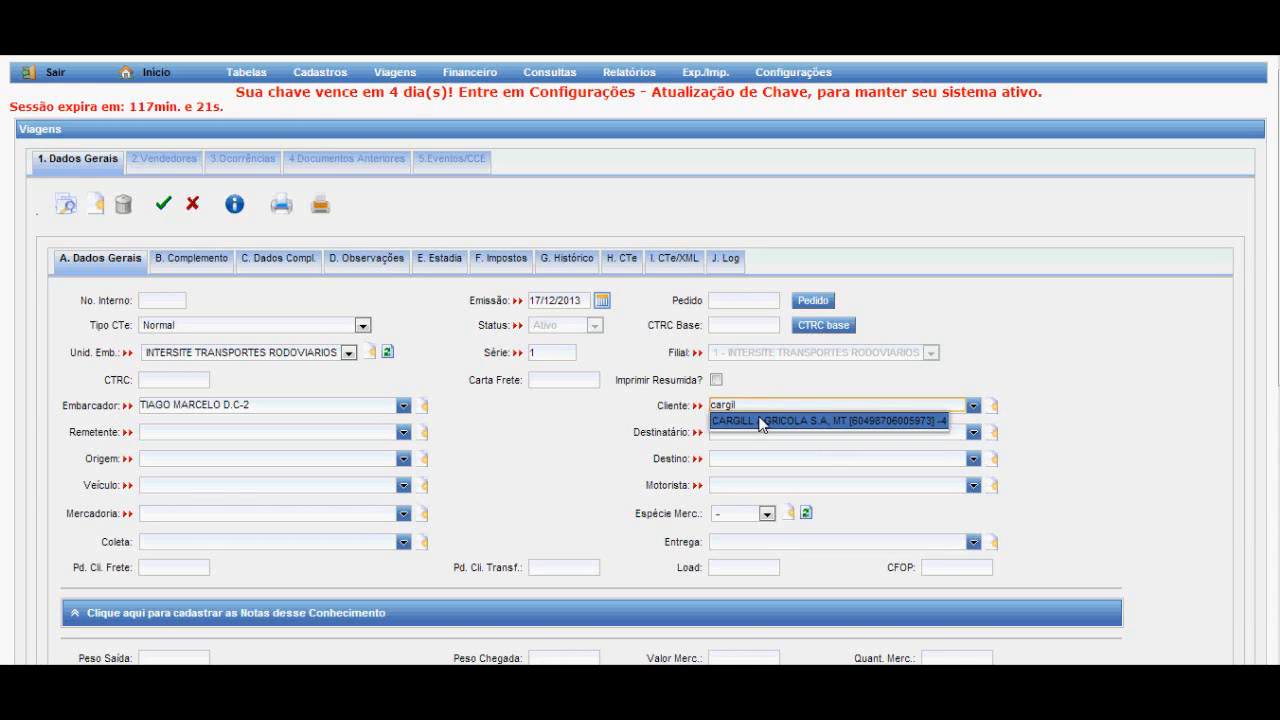
left_click(762, 421)
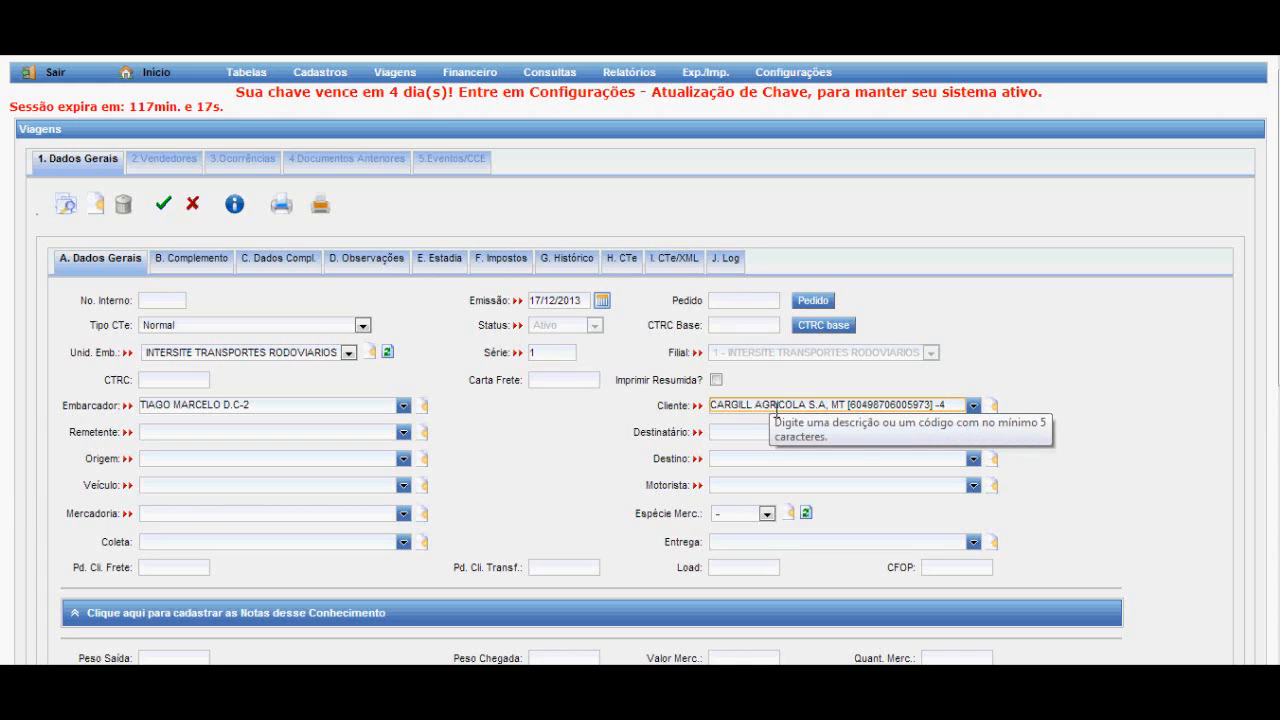
left_click(250, 430)
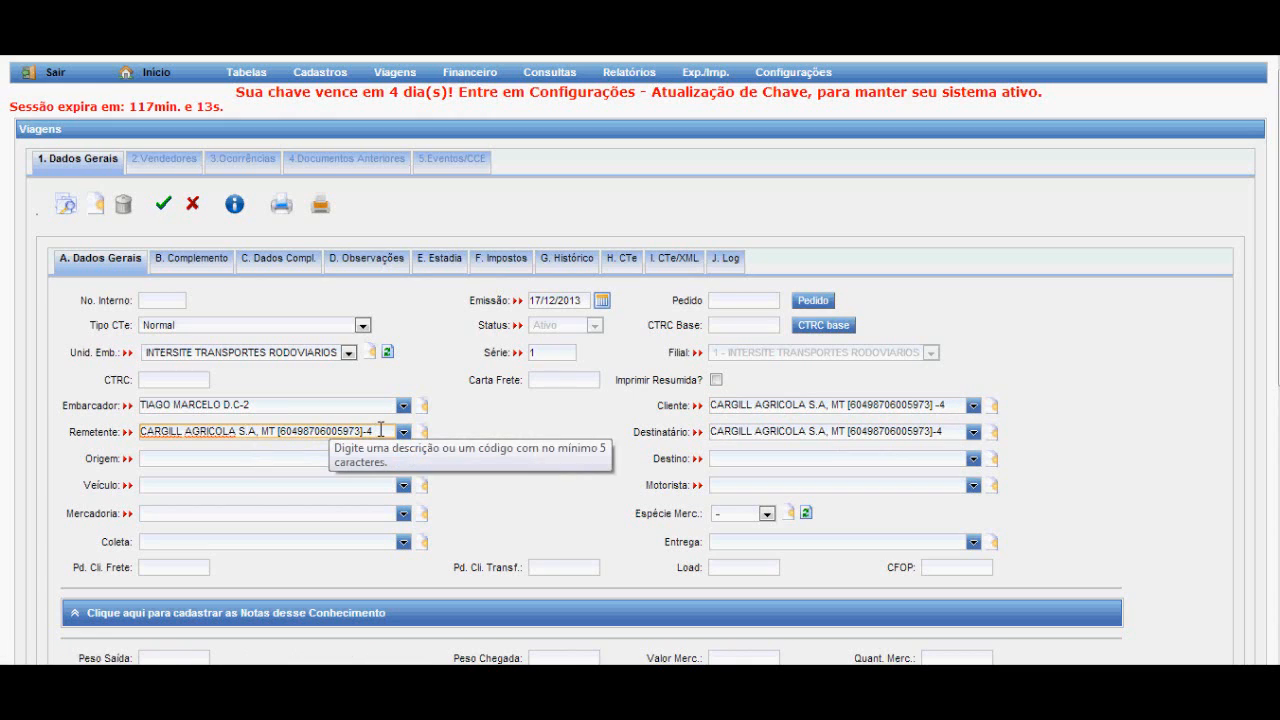
Replace the recipient (Destinatário) with ADM DO BRASIL LTDA, PR, found by searching for "adm".
left_click(792, 431)
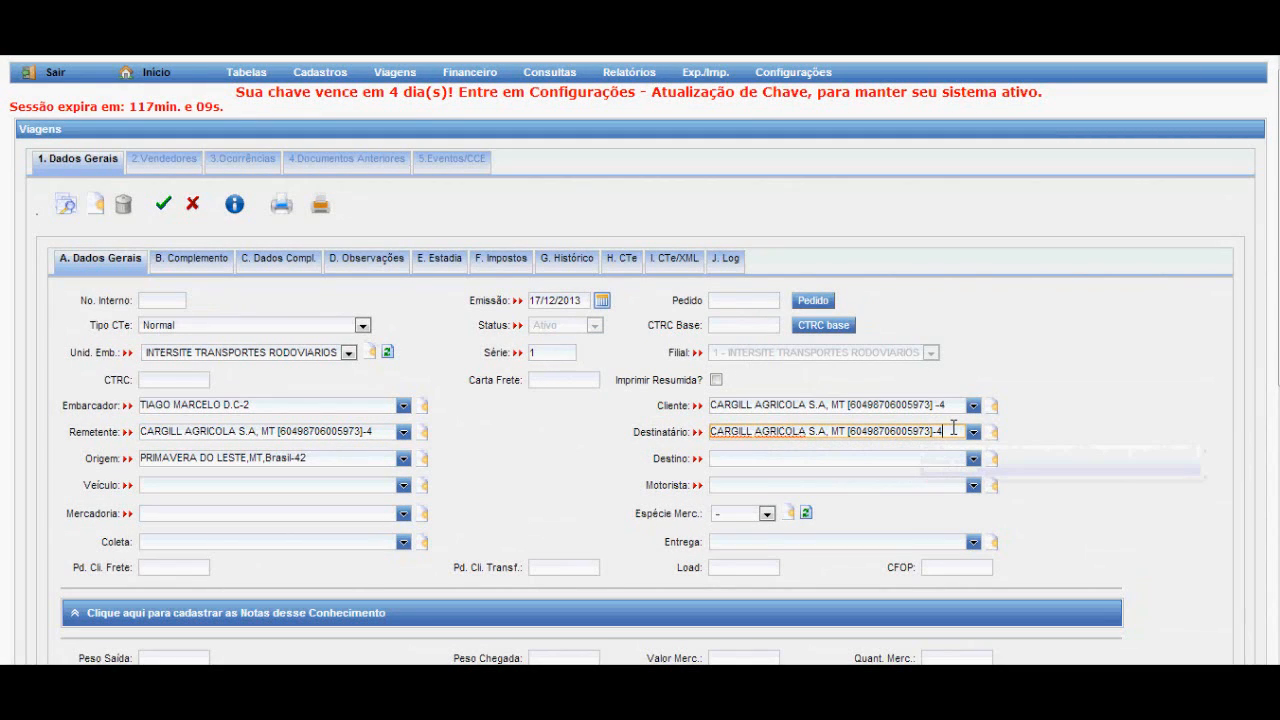
left_click_drag(944, 431, 700, 428)
type("adm")
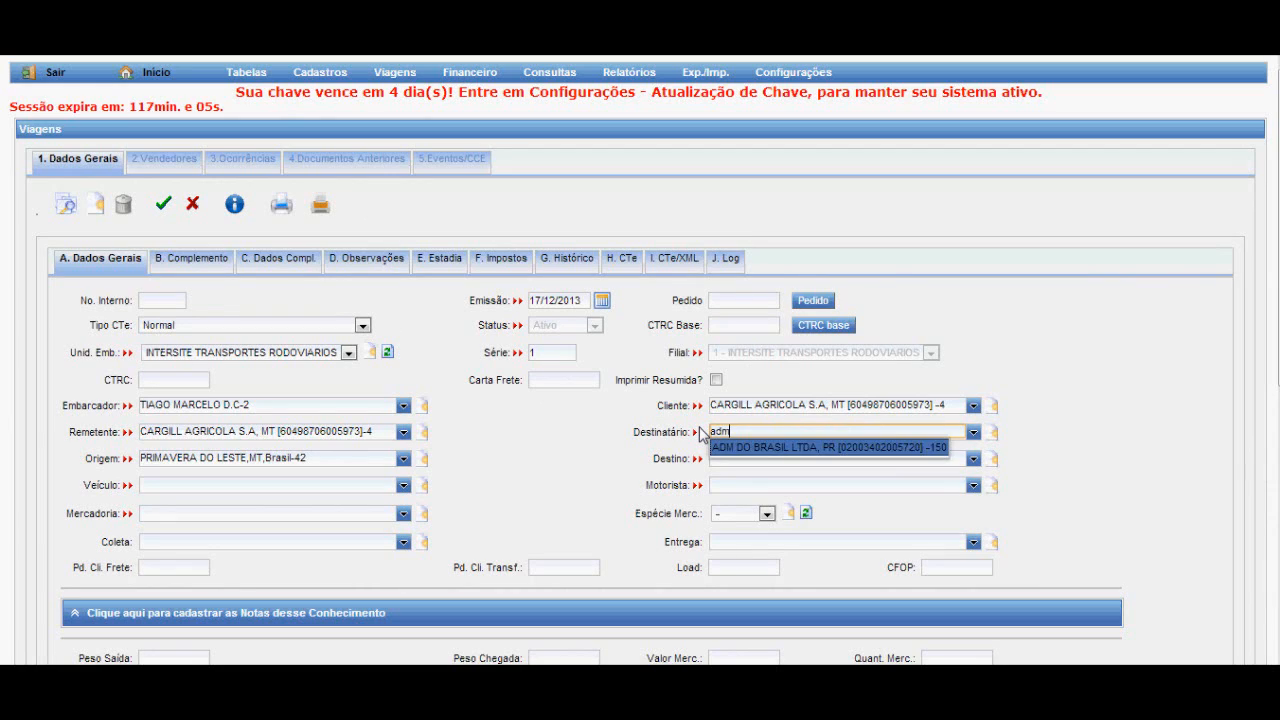
left_click(755, 449)
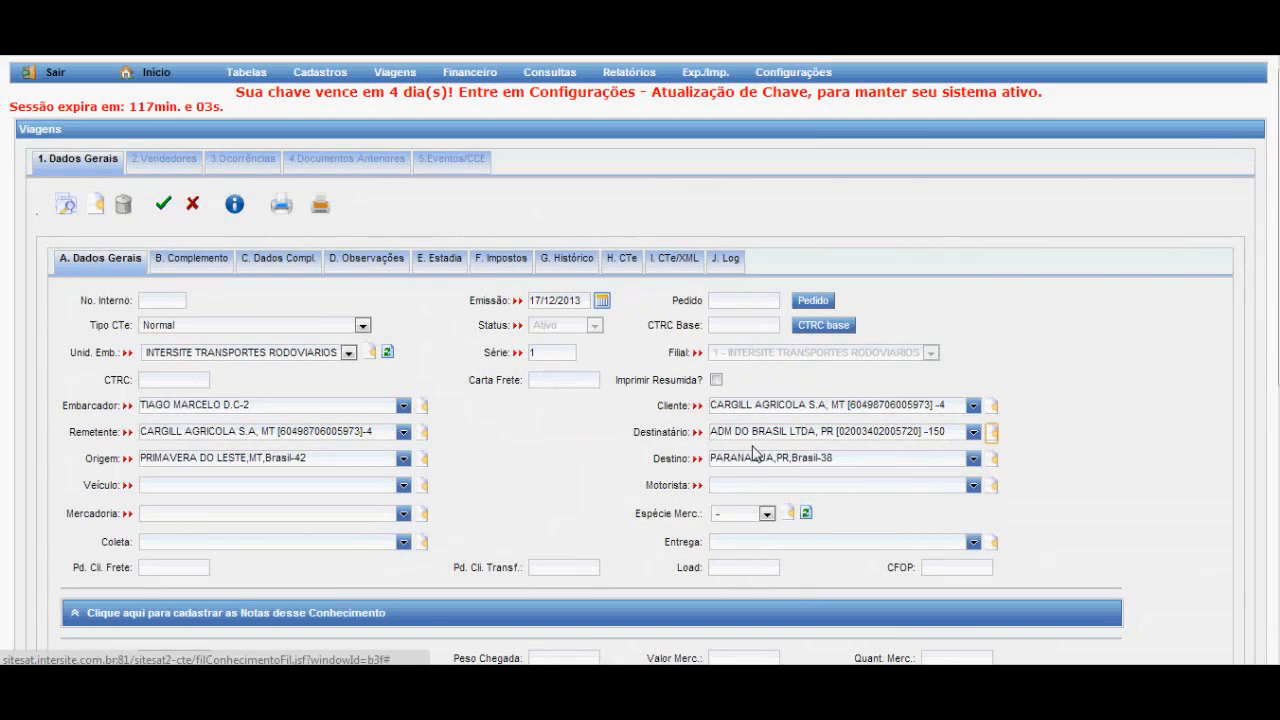
left_click_drag(334, 452, 144, 456)
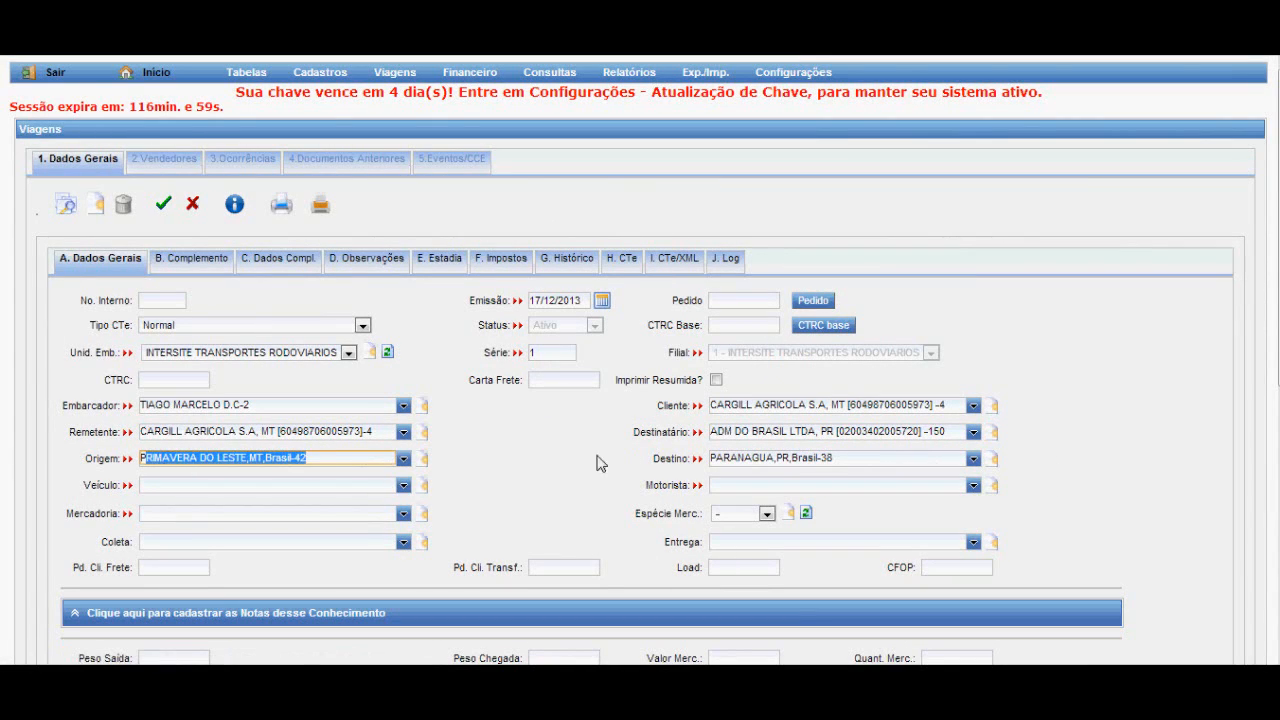
left_click(850, 457)
left_click_drag(851, 455, 771, 432)
left_click(738, 431)
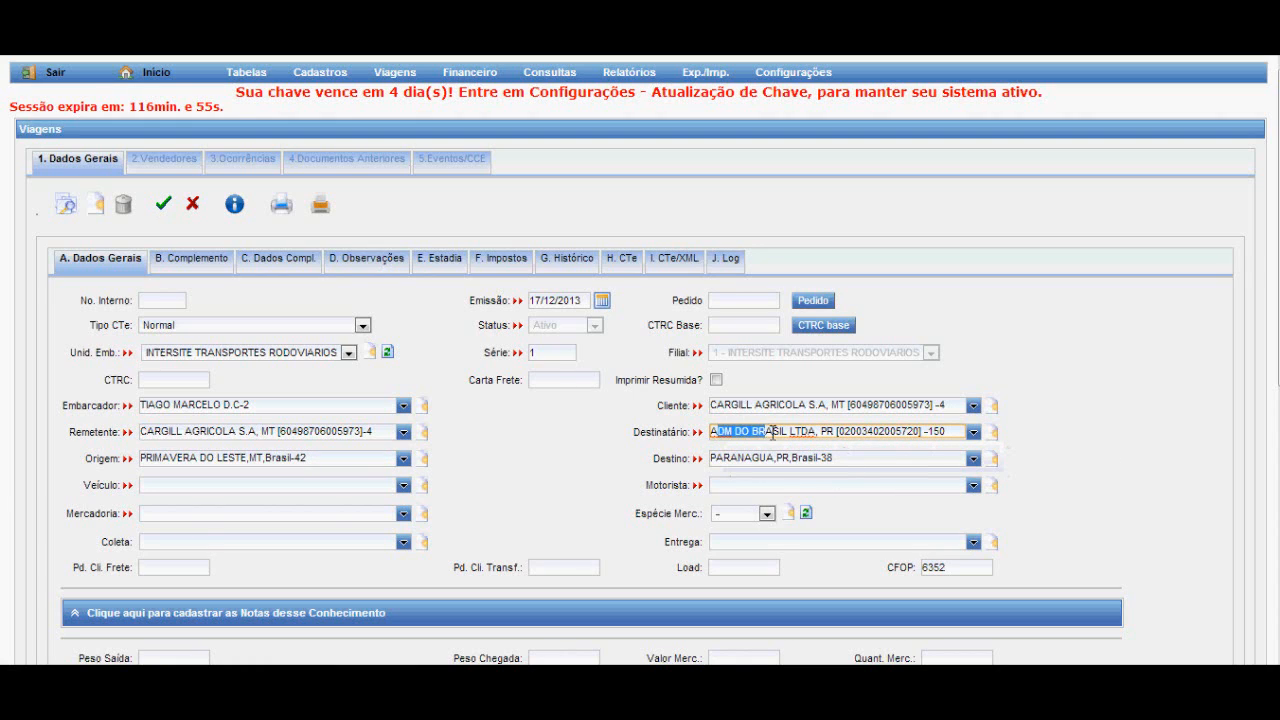
left_click(858, 459)
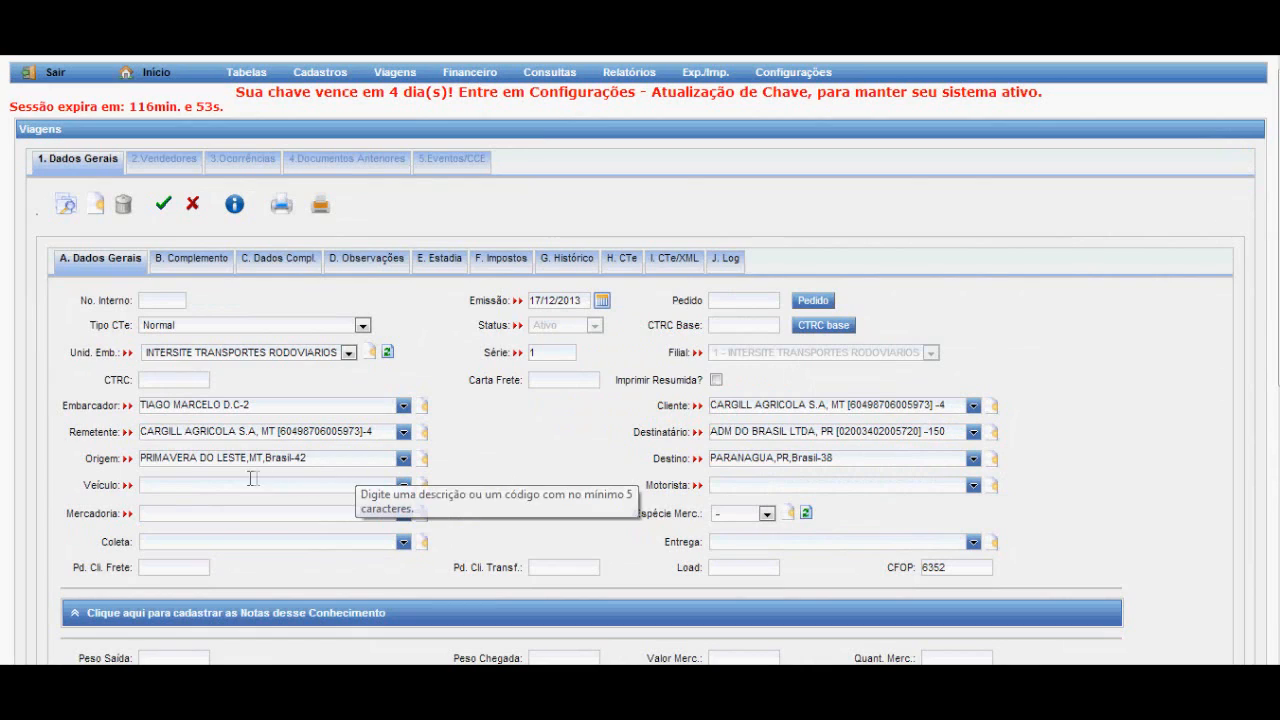
Set the vehicle (Veículo) to HTP0103-11, found by searching for "htp" and again by its code 11.
left_click(222, 485)
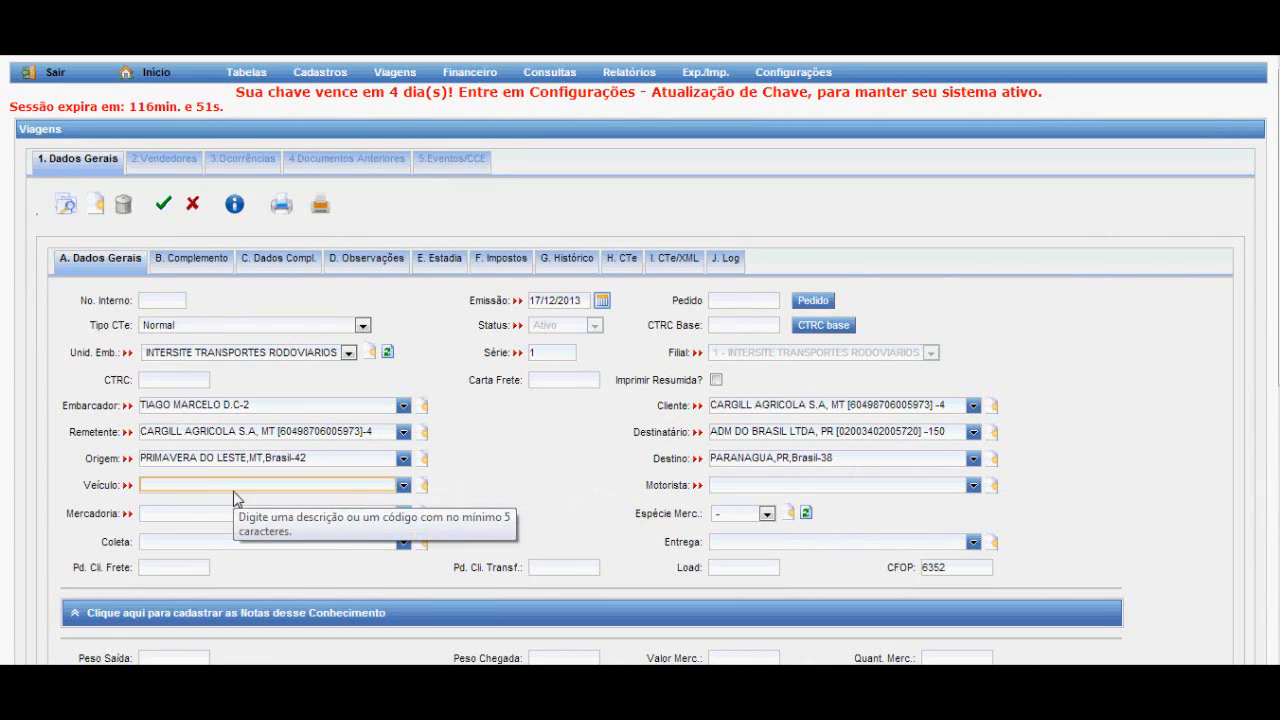
type("htp")
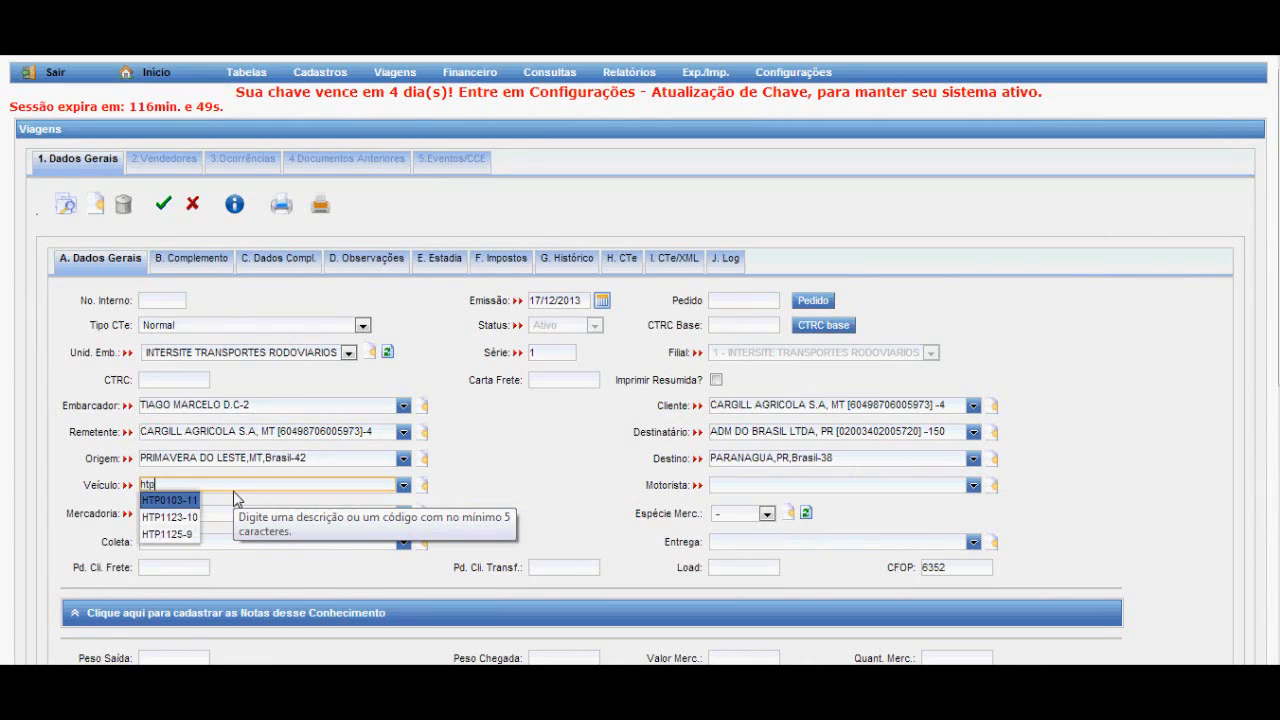
left_click(186, 500)
left_click_drag(202, 485, 68, 485)
type("11")
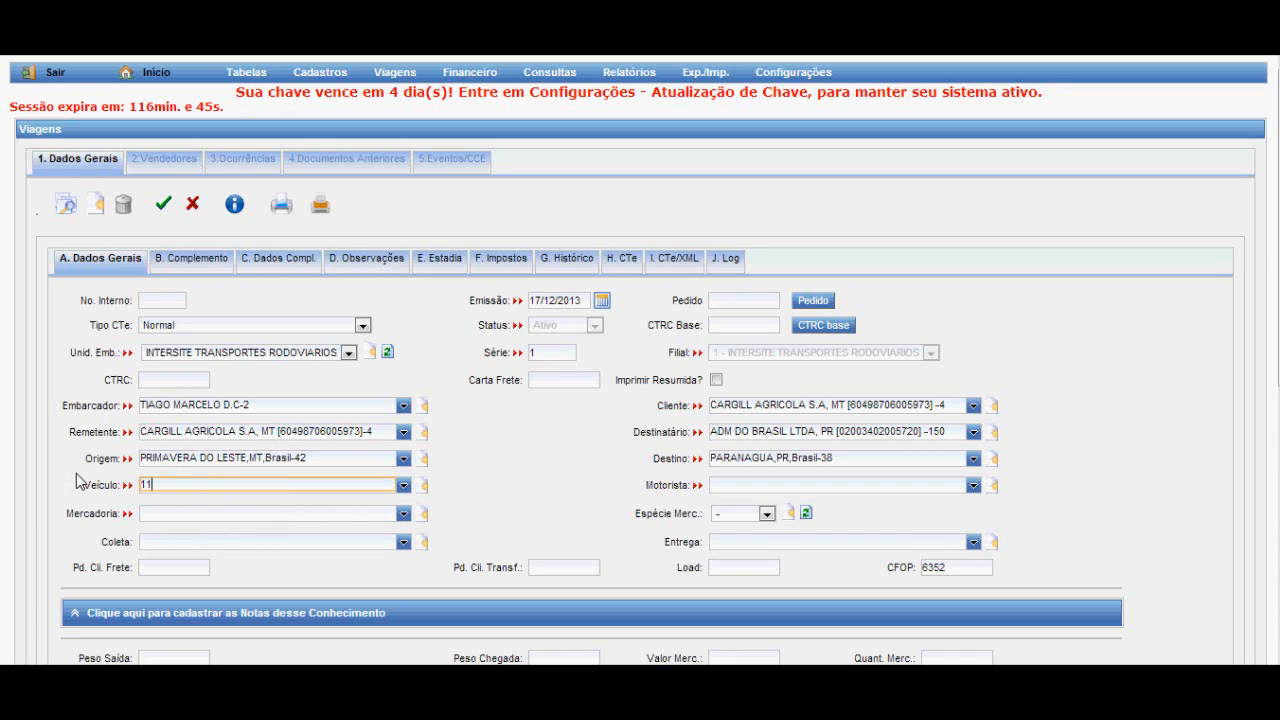
key("Return")
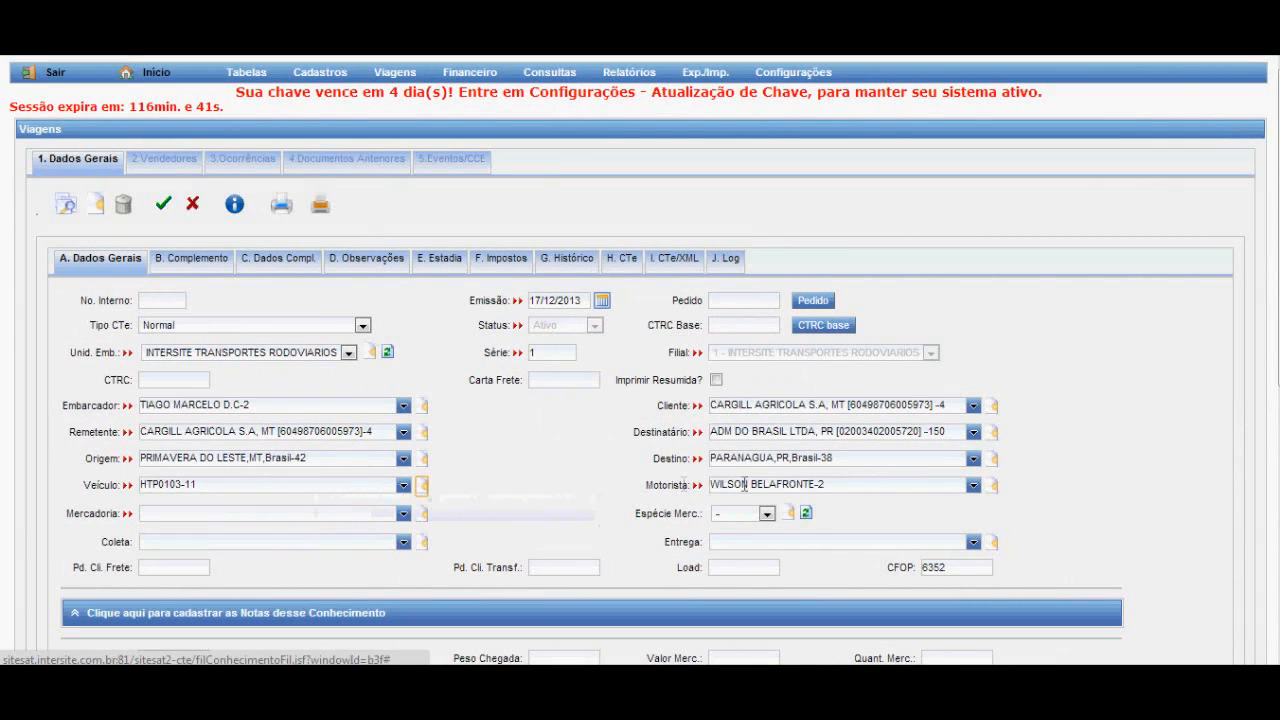
left_click(838, 484)
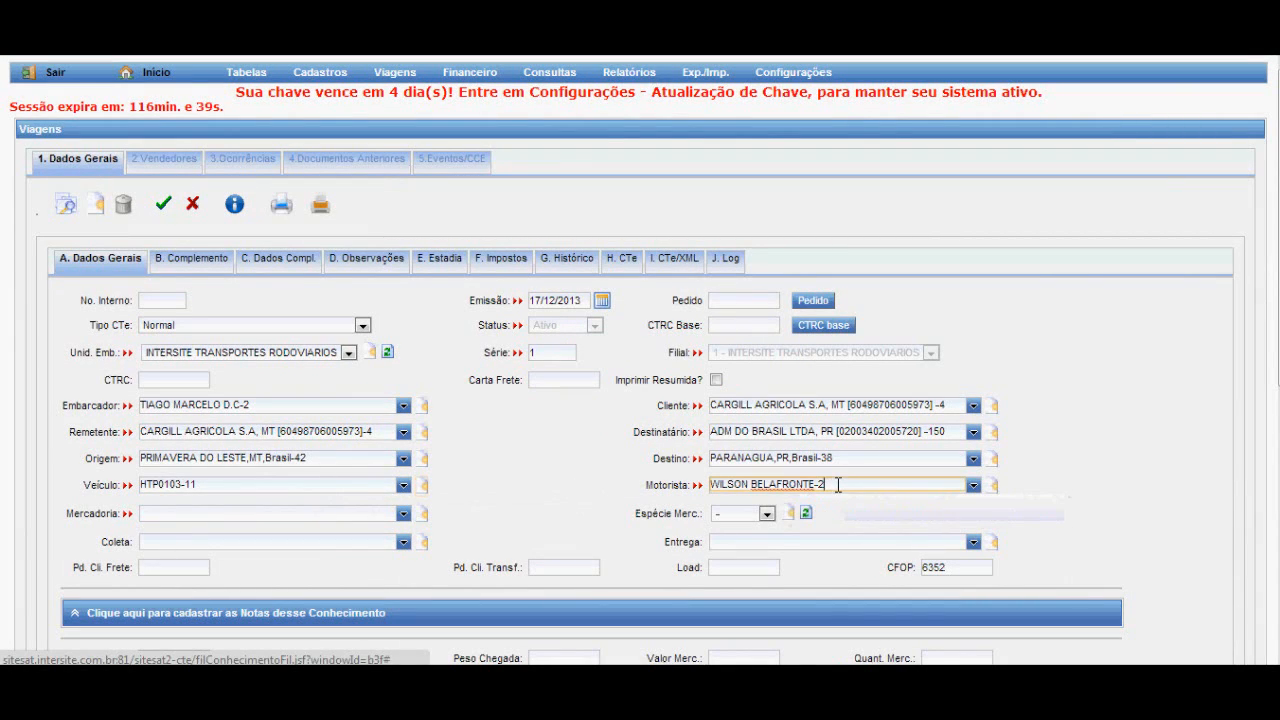
Replace the vehicle with HTB1020-12.
left_click_drag(219, 484, 94, 487)
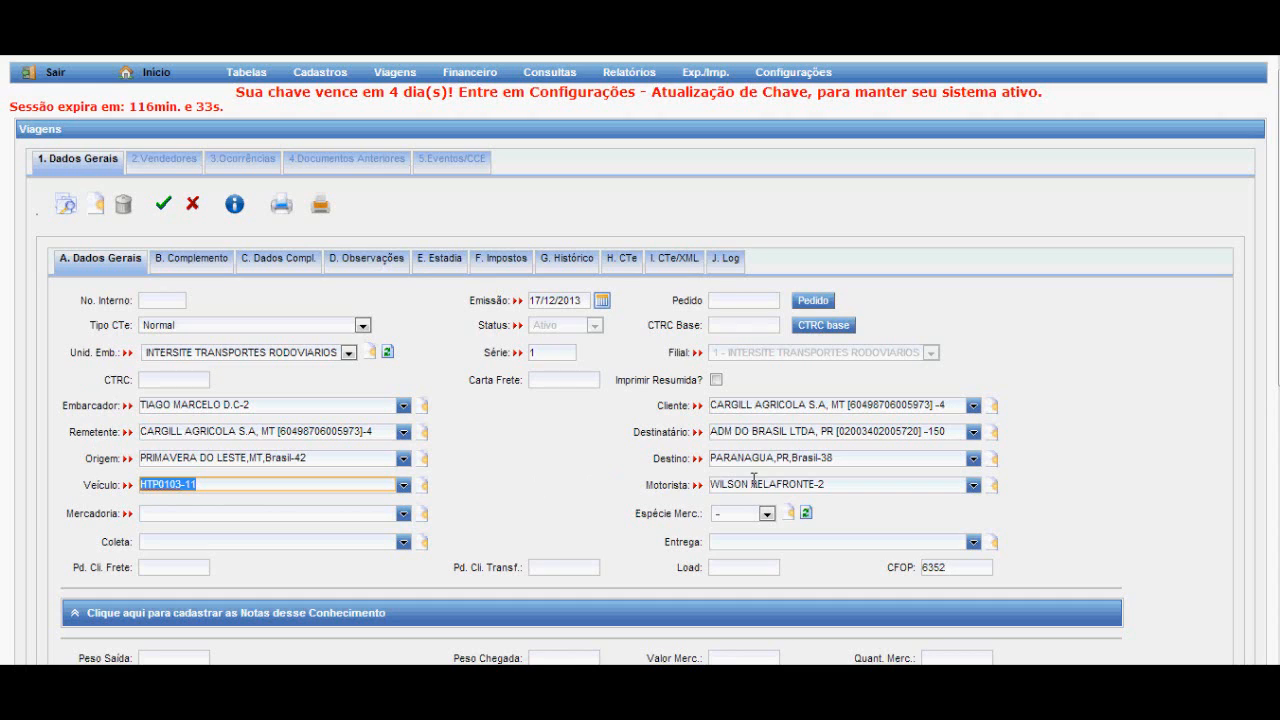
type("HTB1020-12")
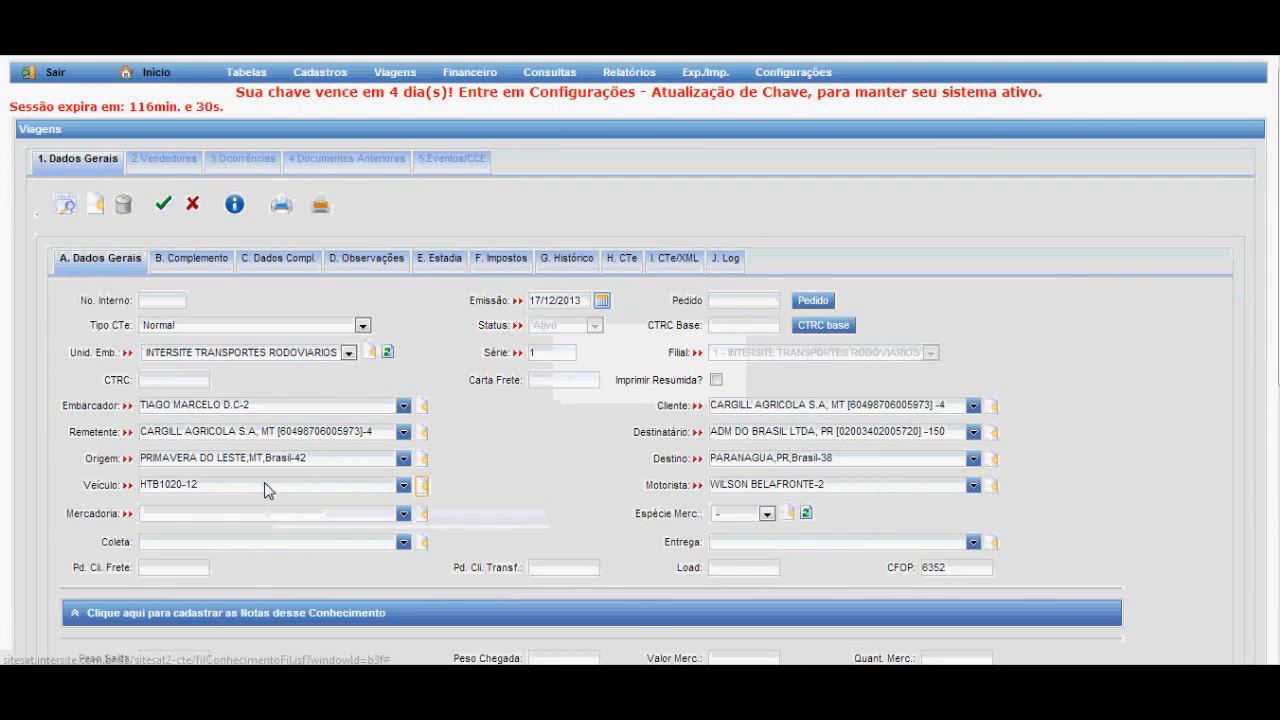
key("Tab")
key("Tab")
Set the merchandise (Mercadoria) to SOJA COMERCIAL-21 by searching for "soja", and set its species to GRANEL.
left_click(231, 516)
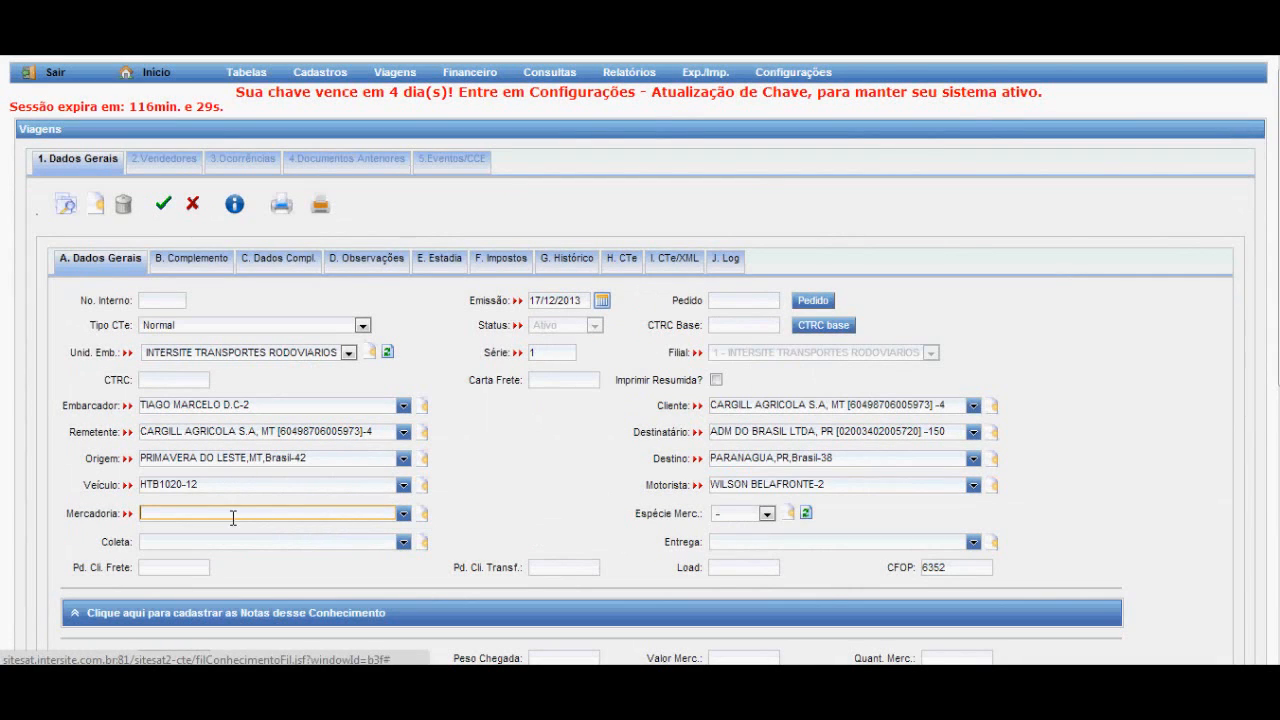
type("so")
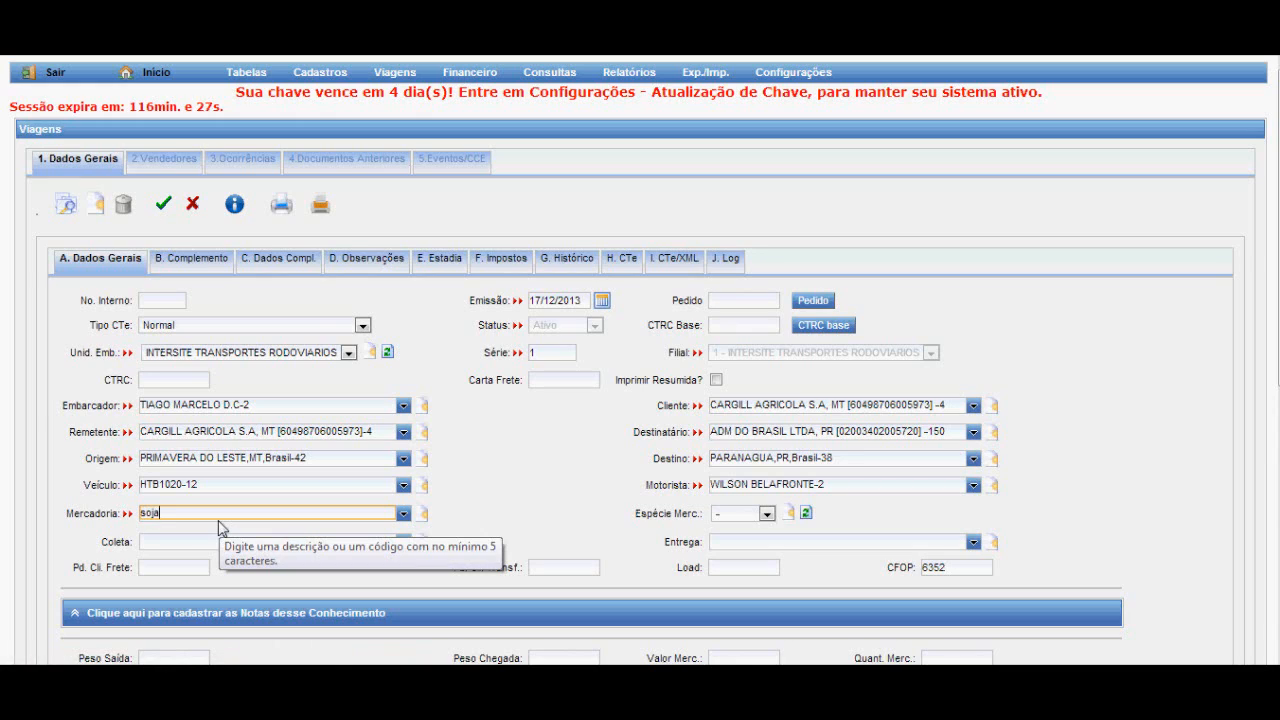
type("ja")
left_click(222, 544)
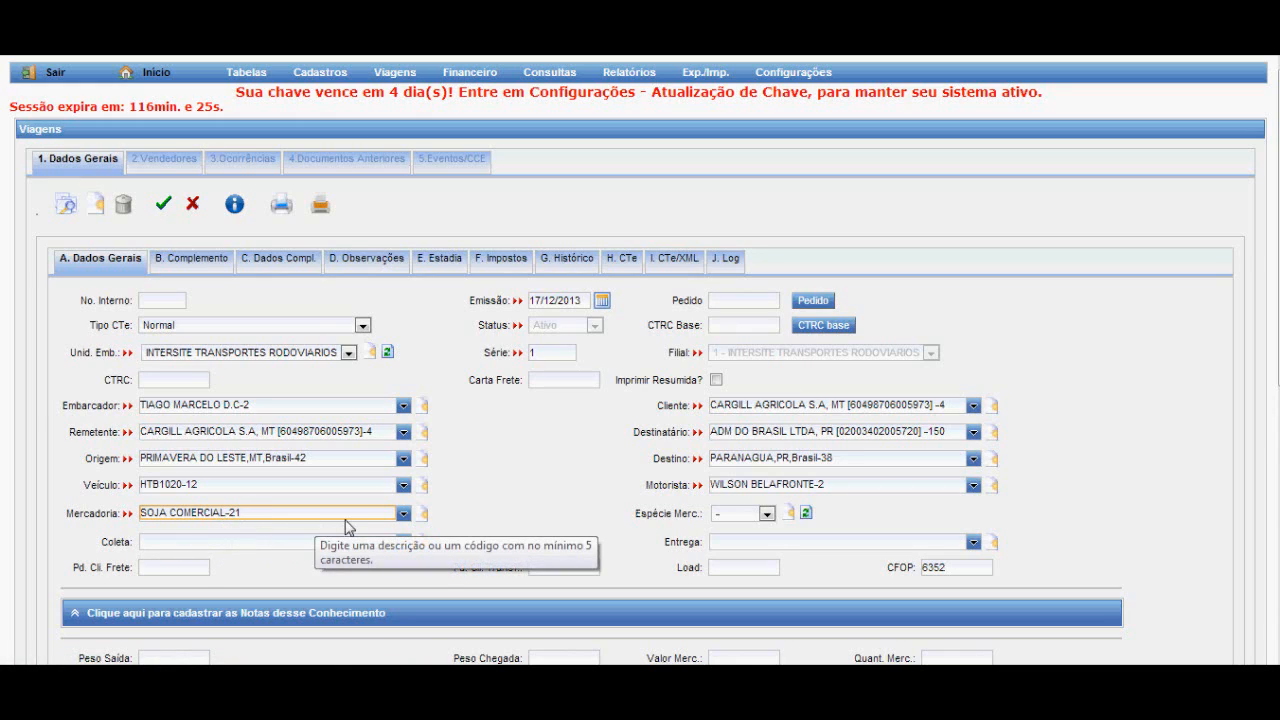
left_click(766, 515)
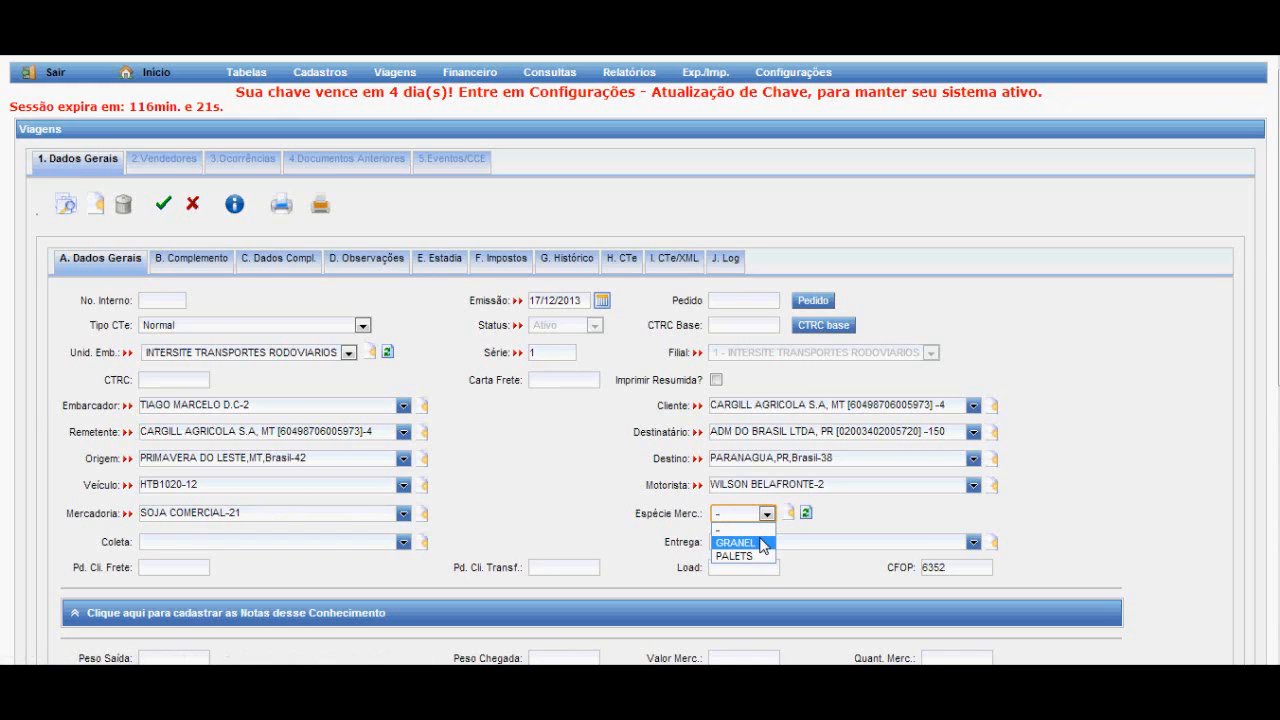
left_click(762, 544)
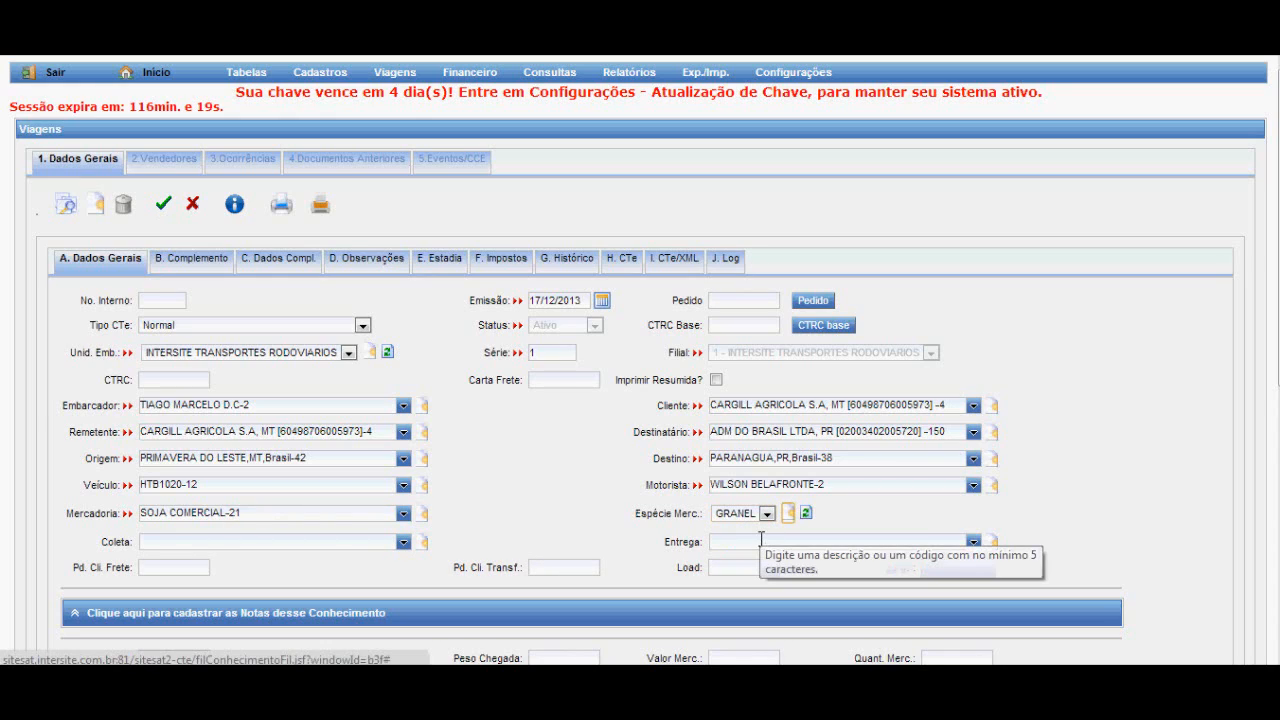
key("Tab")
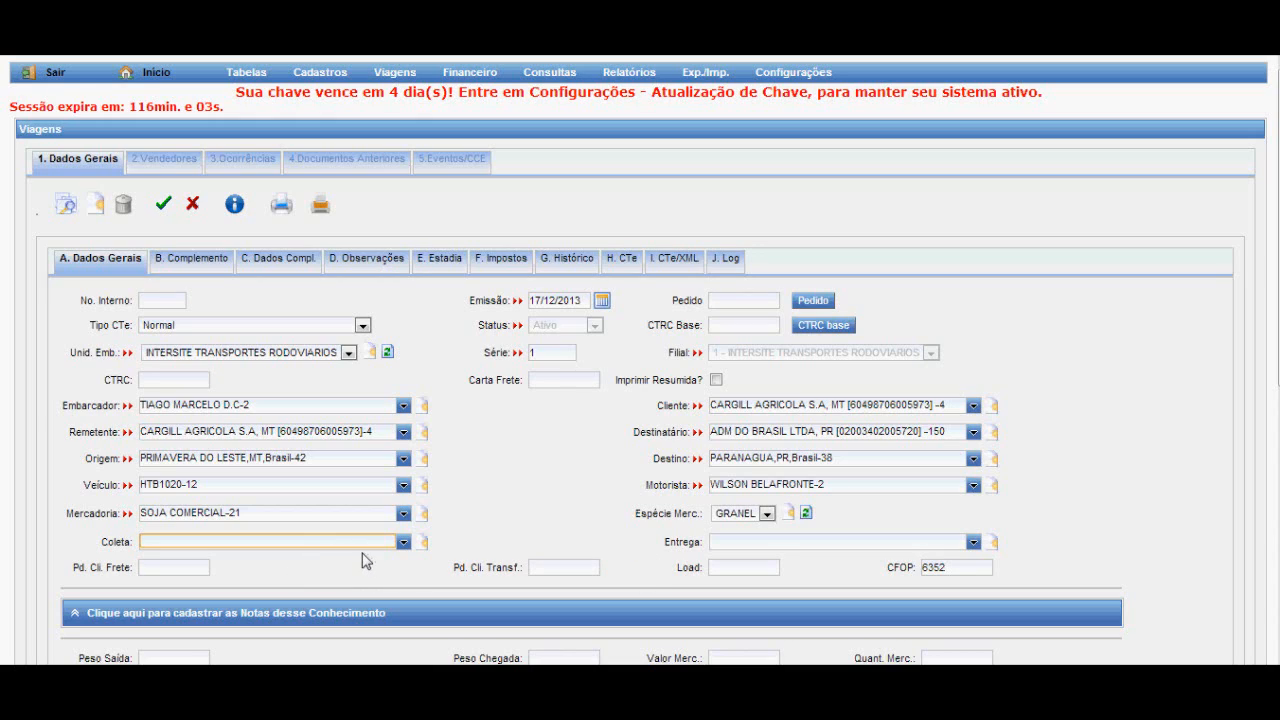
type("so")
key("BackSpace")
key("BackSpace")
key("BackSpace")
type("ilo ou fazenda")
key("BackSpace")
key("BackSpace")
key("BackSpace")
key("BackSpace")
key("BackSpace")
key("BackSpace")
key("BackSpace")
key("BackSpace")
key("BackSpace")
key("BackSpace")
key("BackSpace")
key("BackSpace")
key("BackSpace")
key("BackSpace")
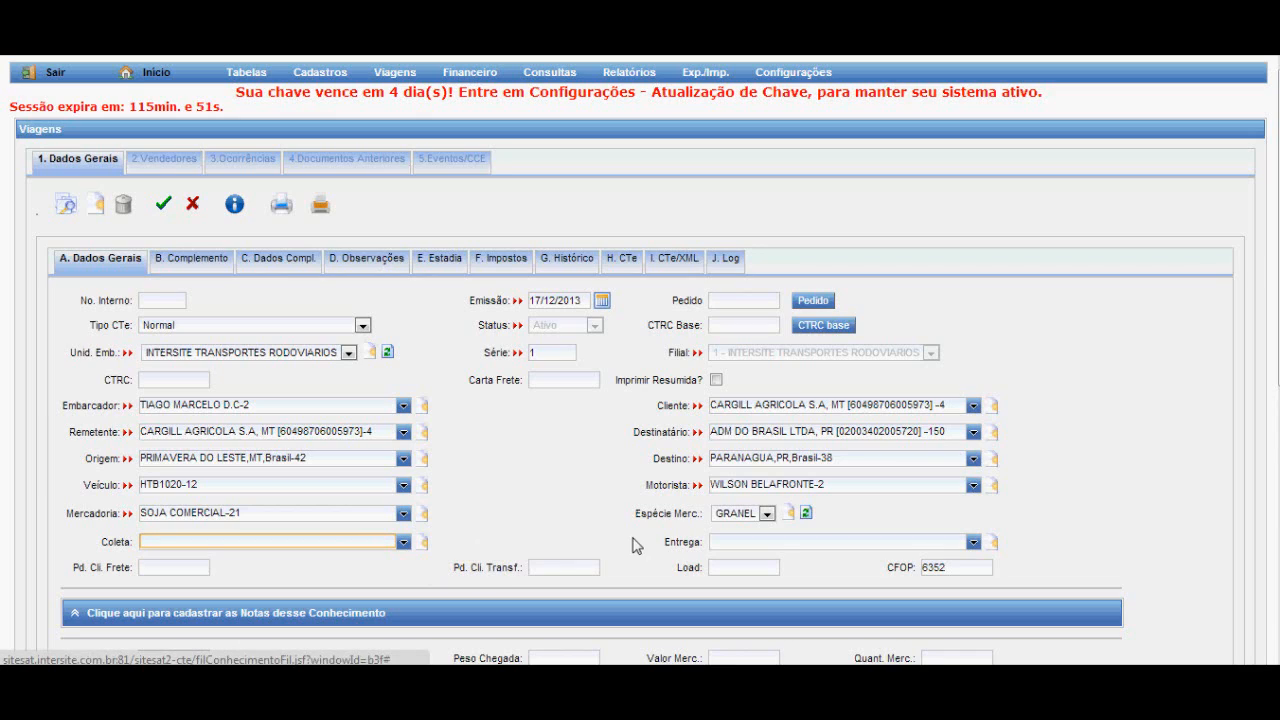
left_click(760, 542)
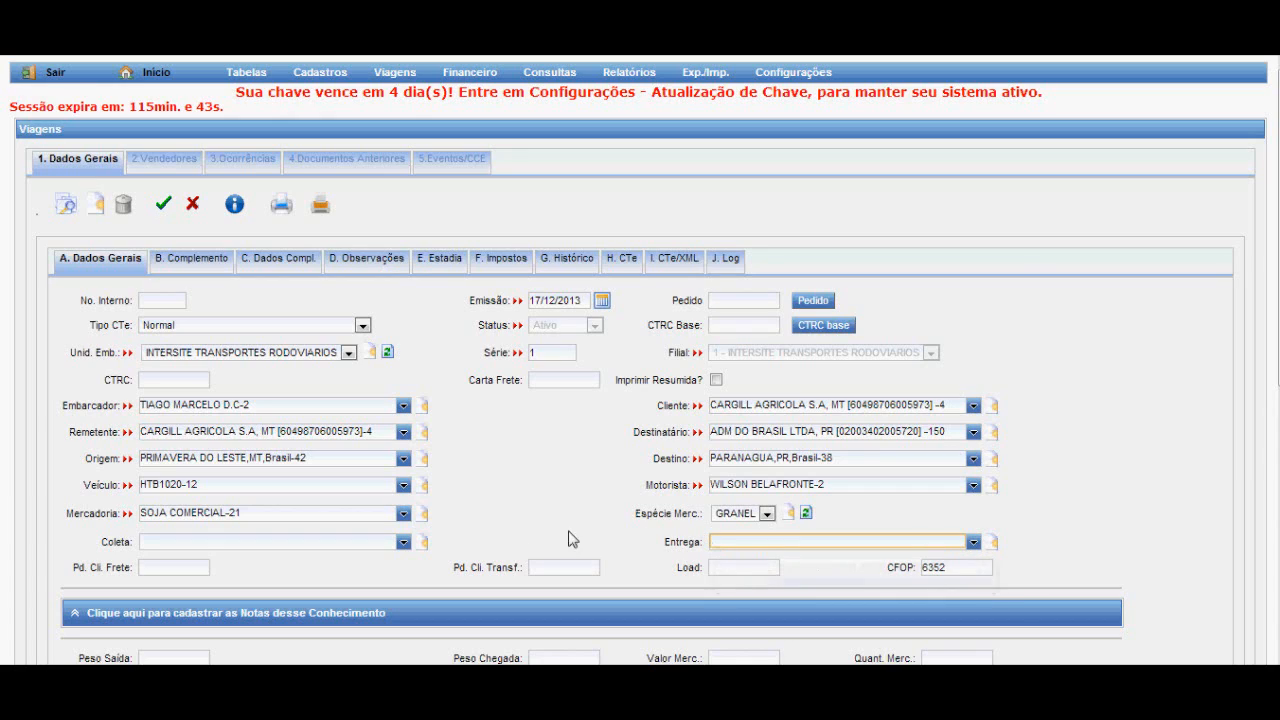
Open the pickup/delivery registration from the Coleta field and look up CARGIL among the clients available for import.
left_click(424, 543)
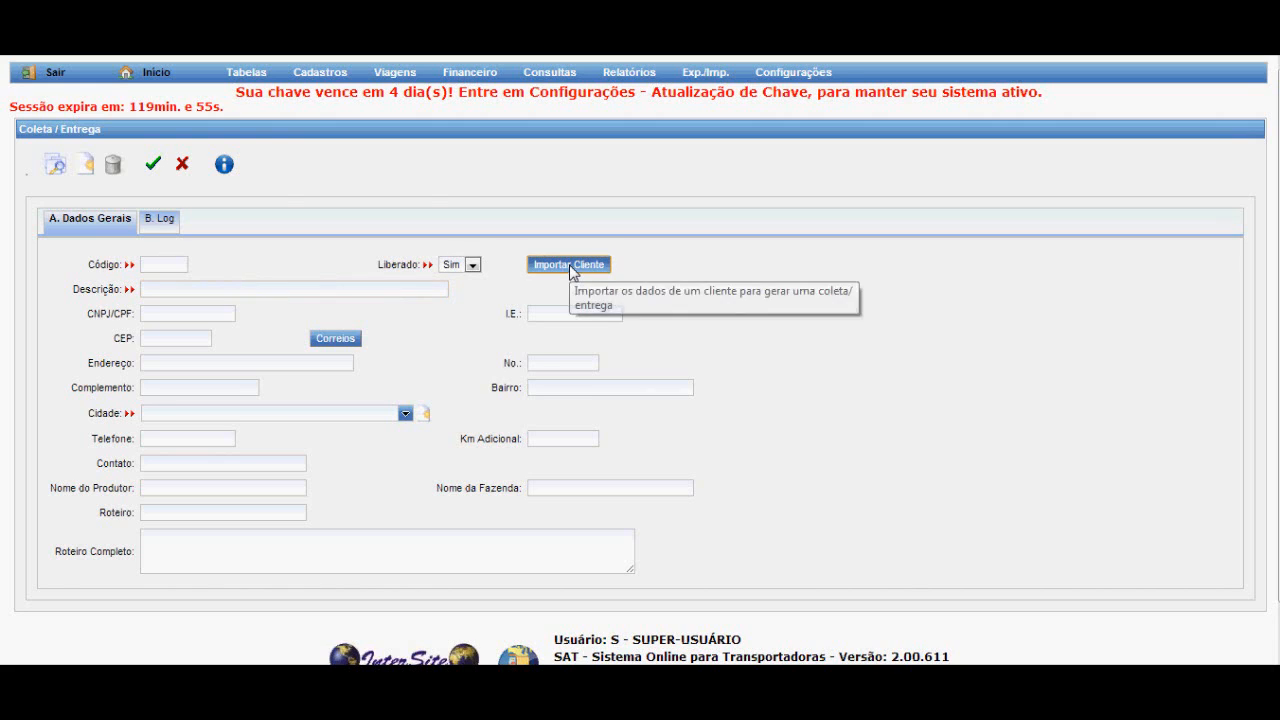
left_click(572, 265)
left_click(128, 173)
type("CA")
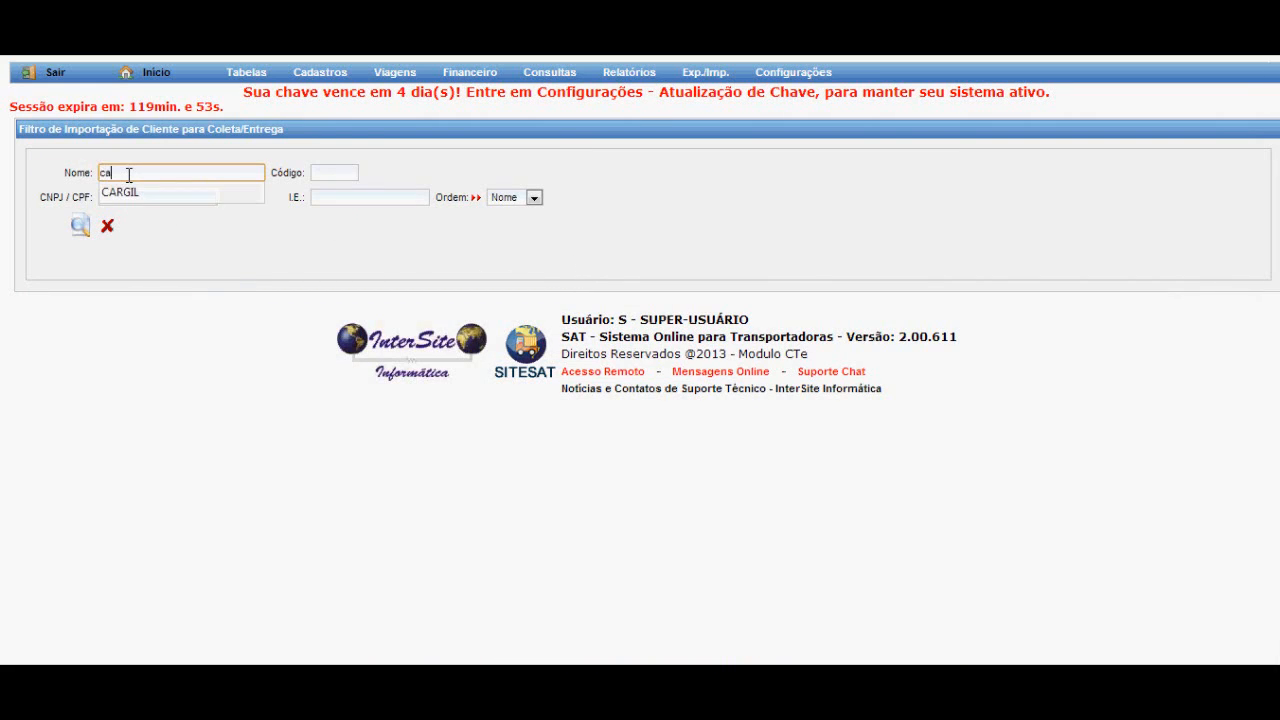
type("RGIL")
left_click(80, 226)
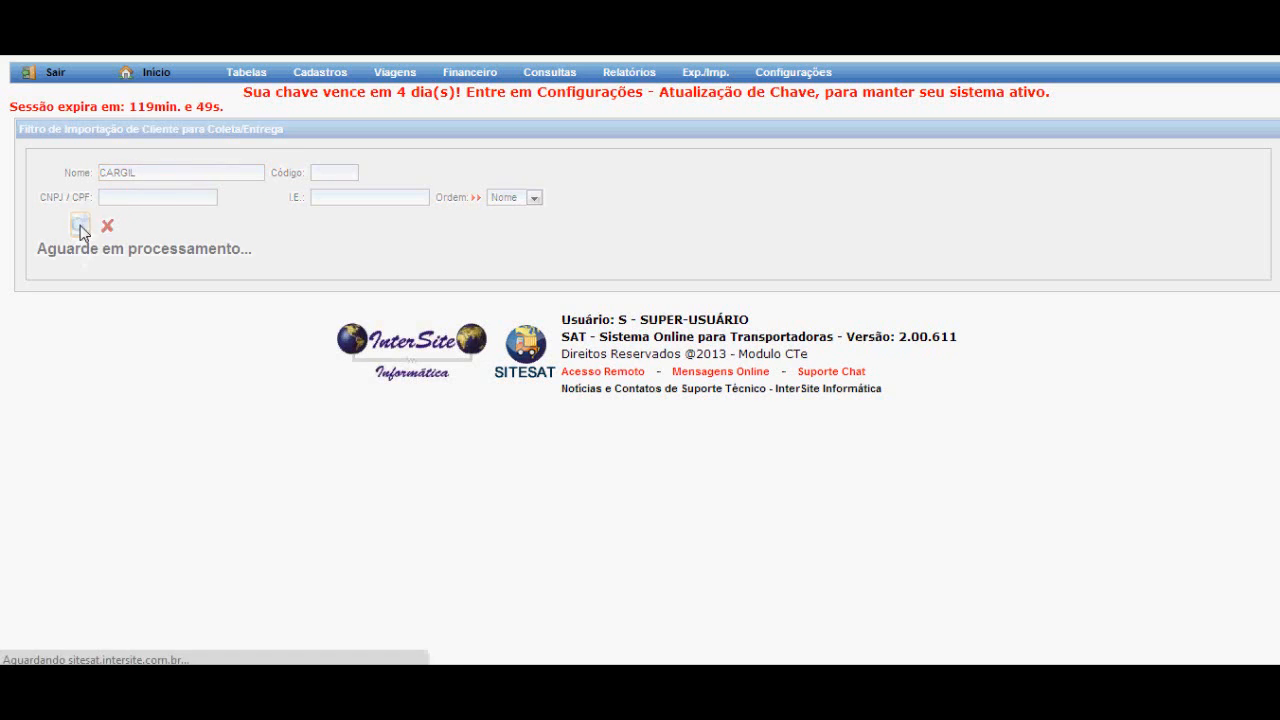
left_click(147, 175)
left_click(137, 194)
left_click(86, 235)
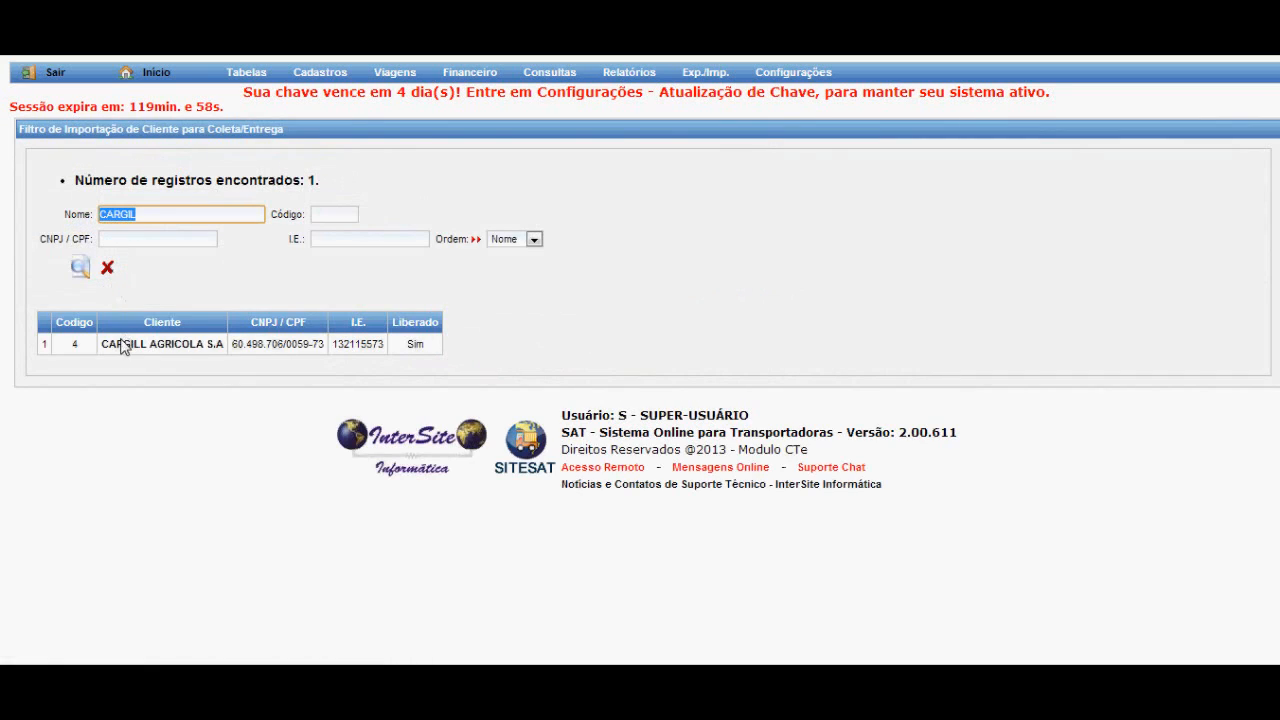
left_click(120, 350)
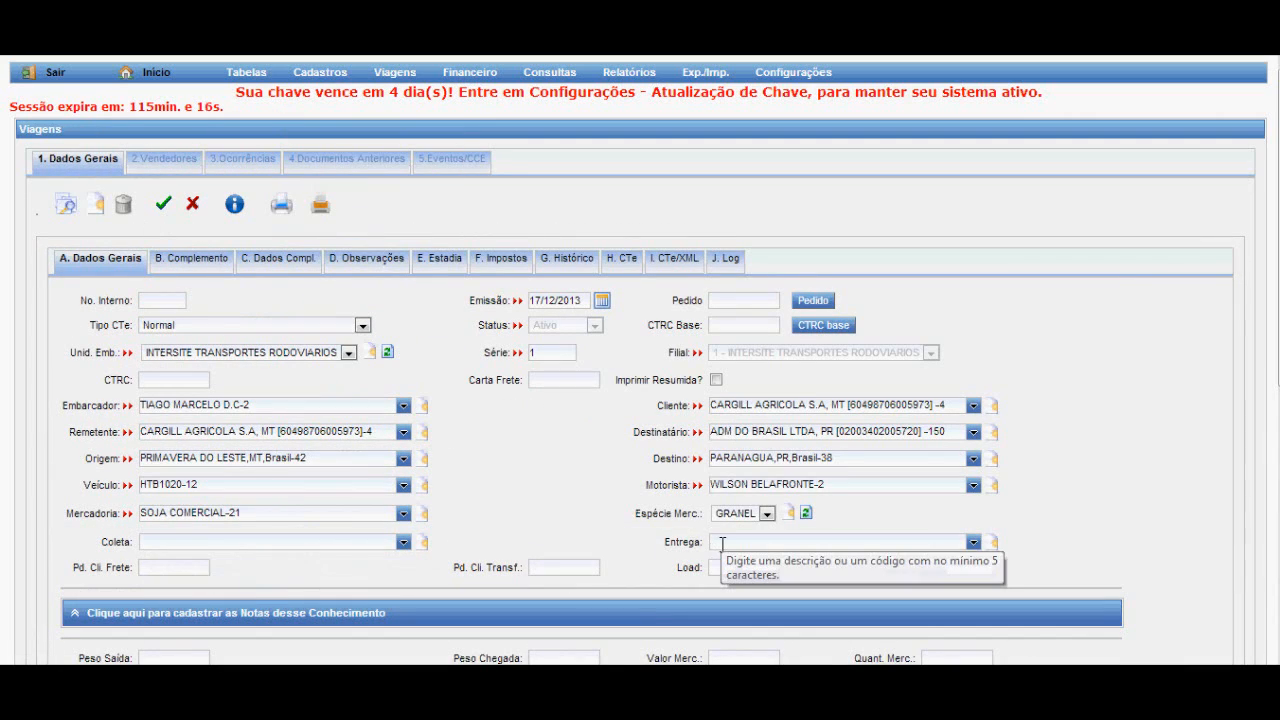
Review the Pd. Cli. Frete, Pd. Cli. Transf., Load and CFOP fields of the trip.
left_click(150, 569)
left_click(561, 570)
left_click(726, 567)
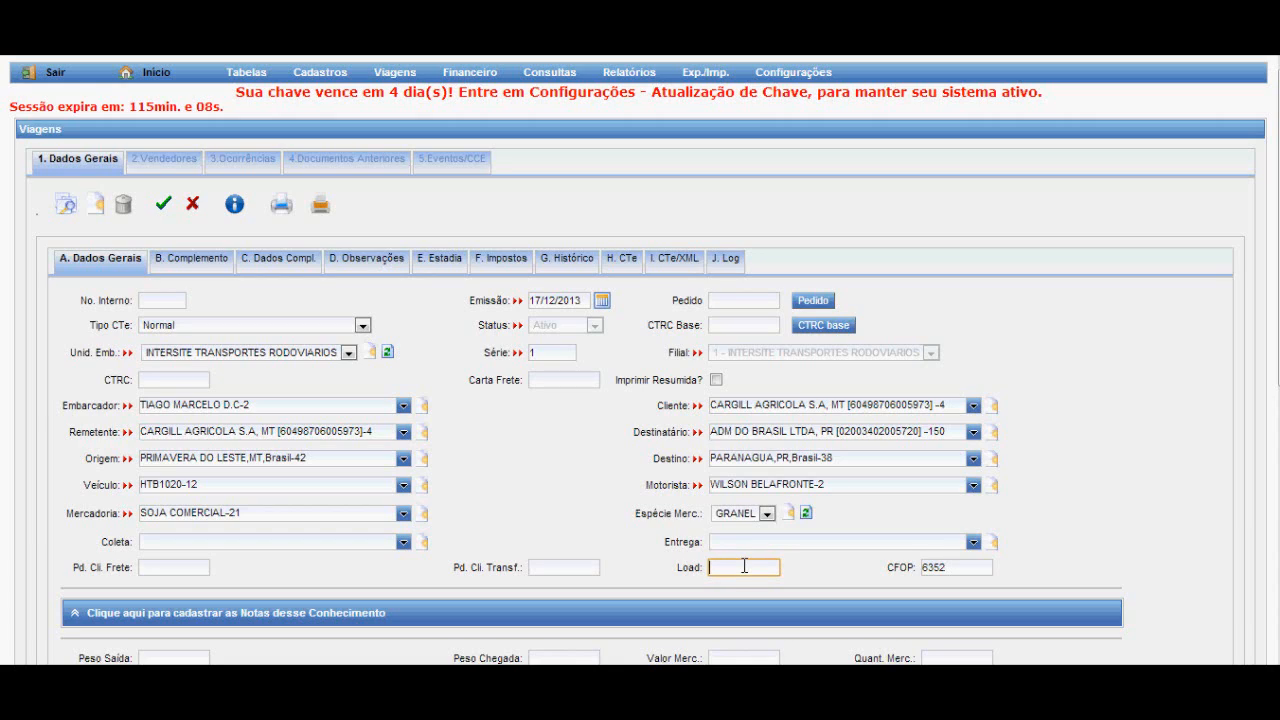
left_click(977, 567)
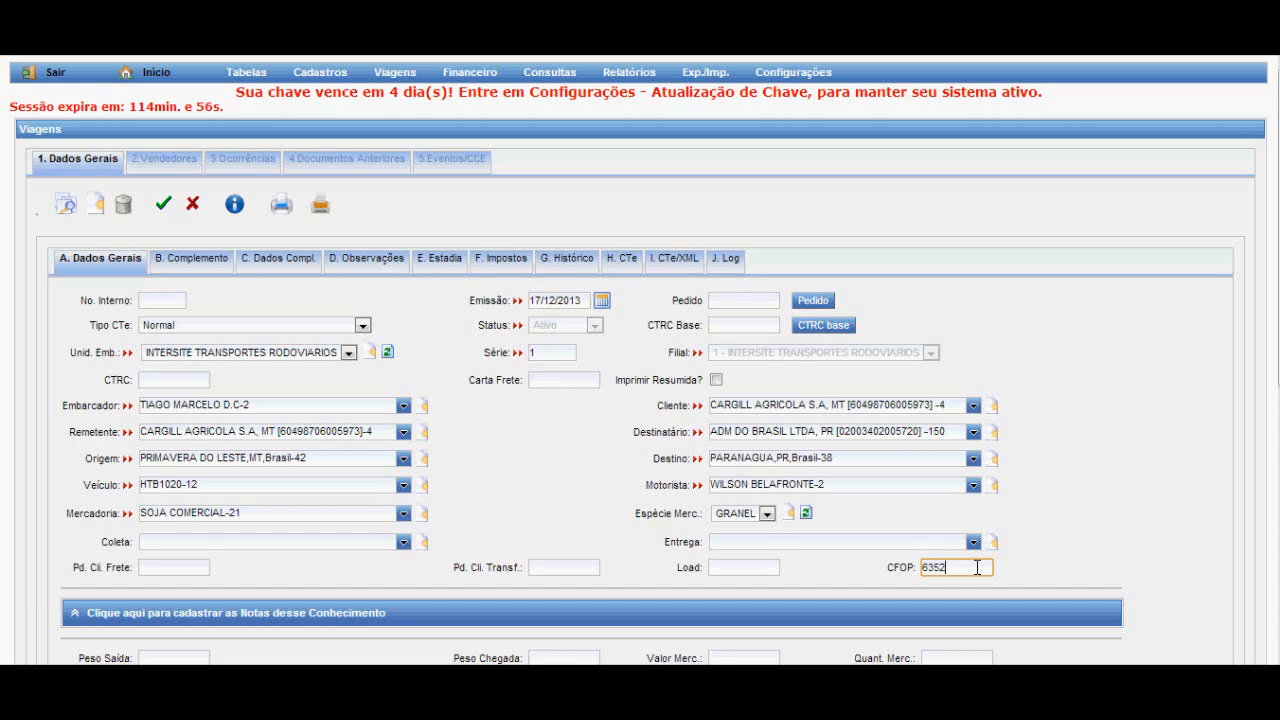
Expand the section for registering the trip's invoices and paste the electronic invoice's access key into Chave NF-e.
scroll(966, 540, "down", 1)
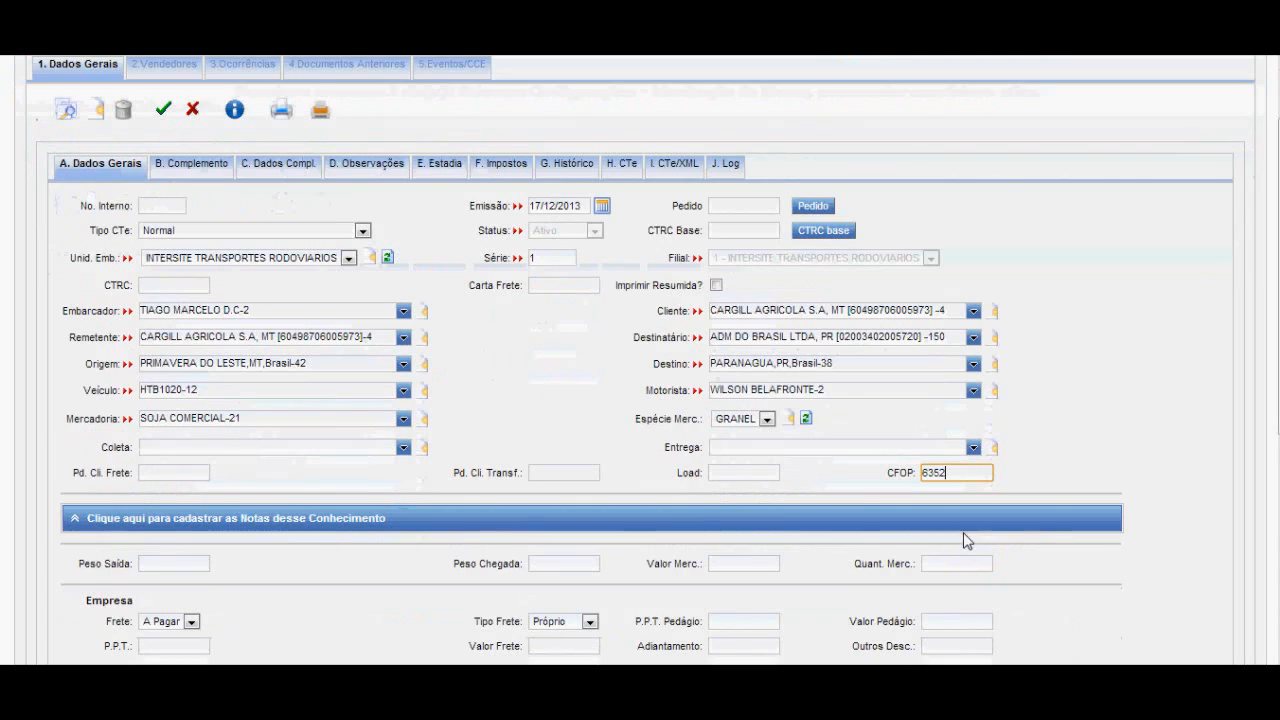
scroll(966, 540, "down", 1)
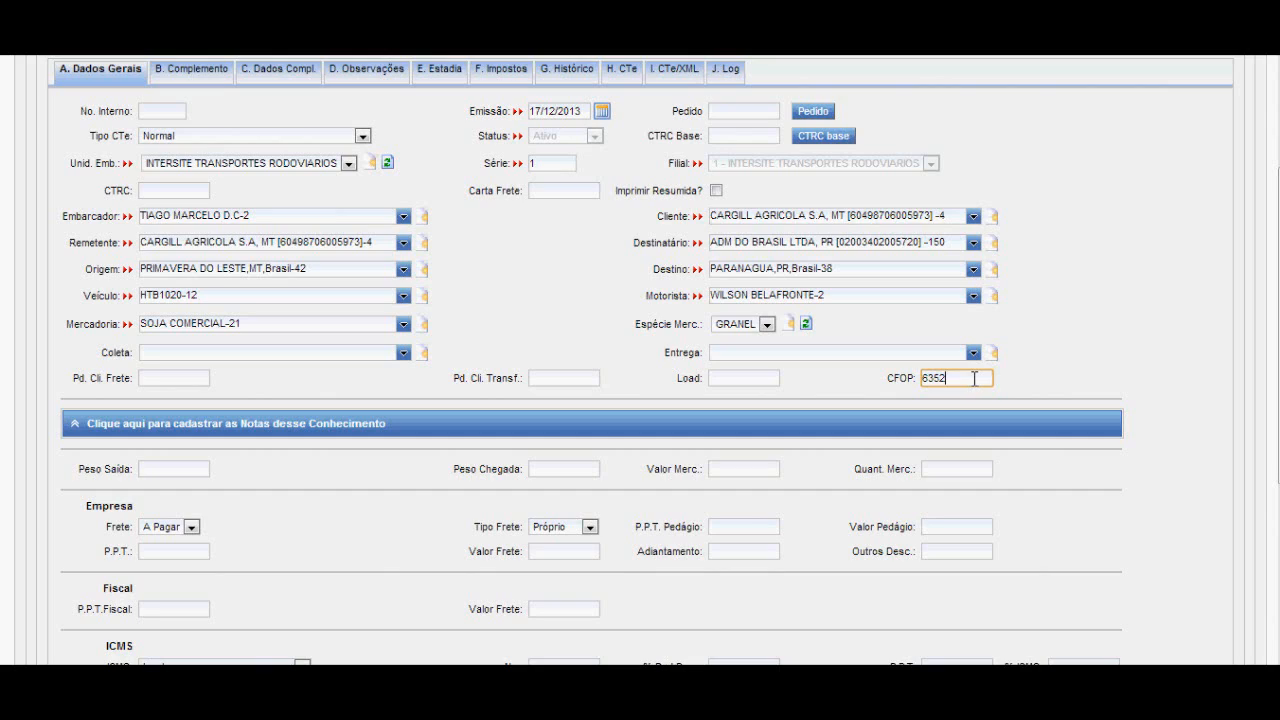
left_click(366, 427)
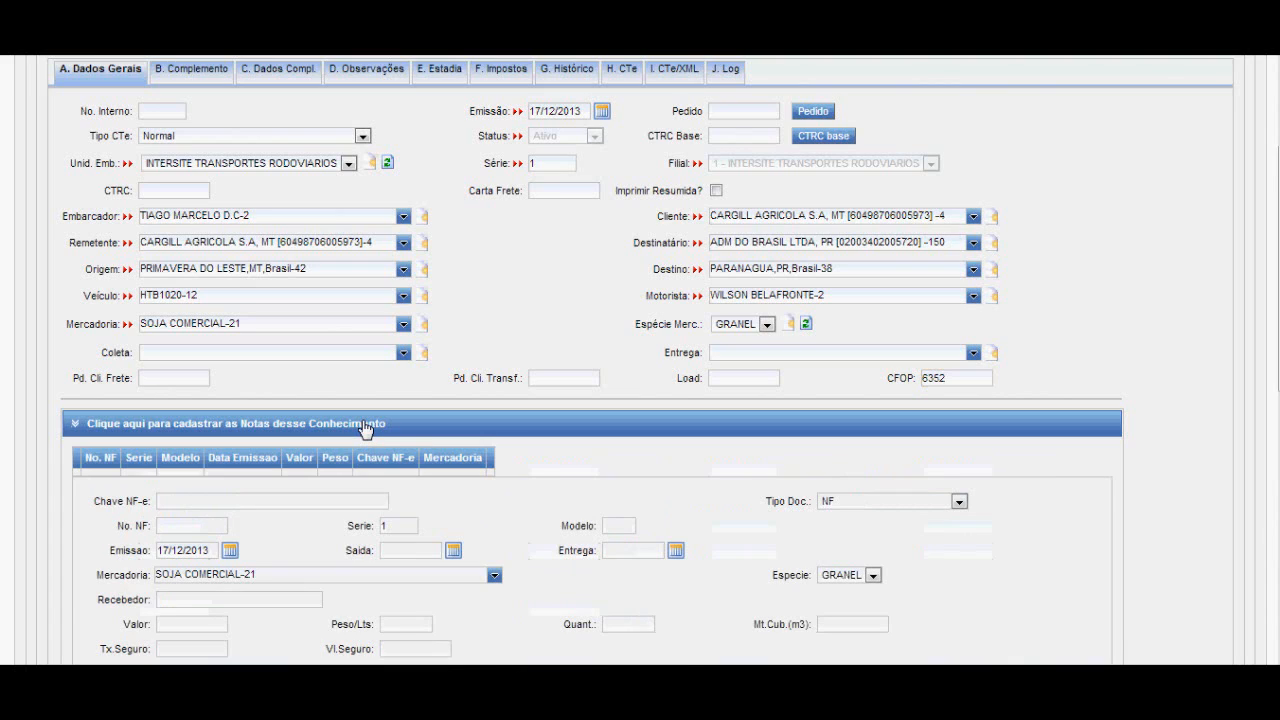
scroll(397, 420, "down", 1)
scroll(397, 420, "down", 2)
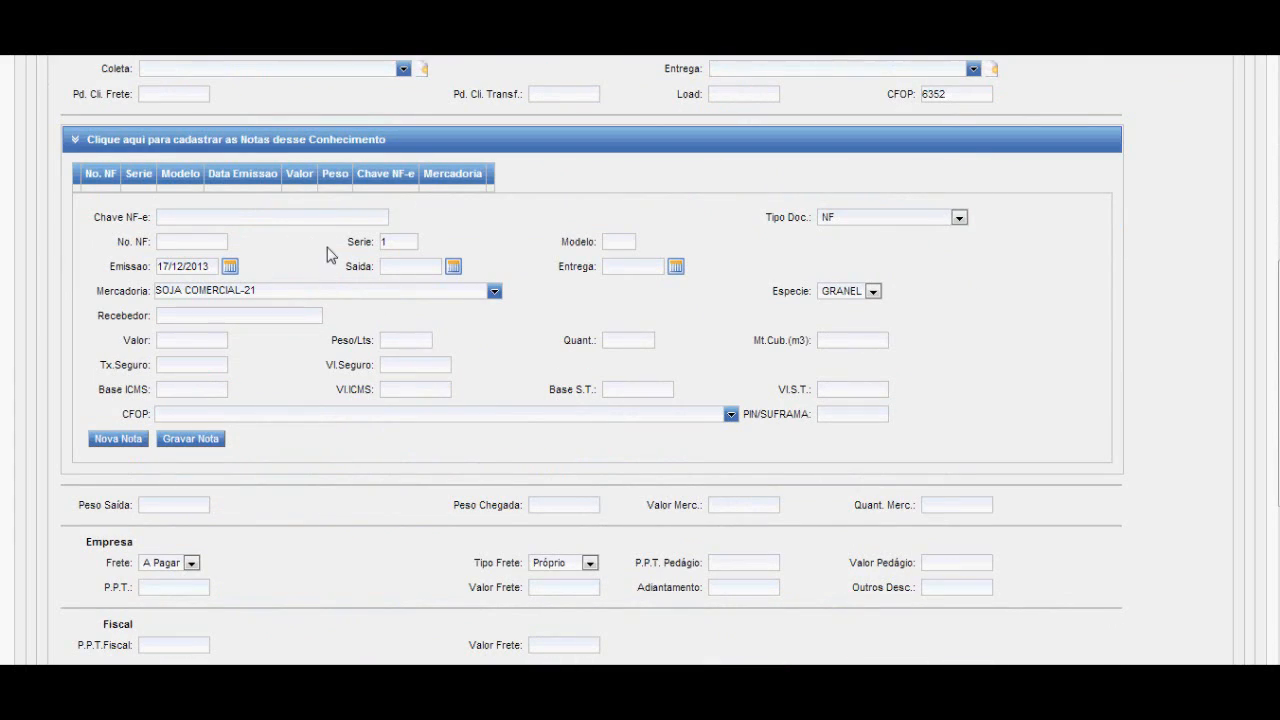
left_click(256, 217)
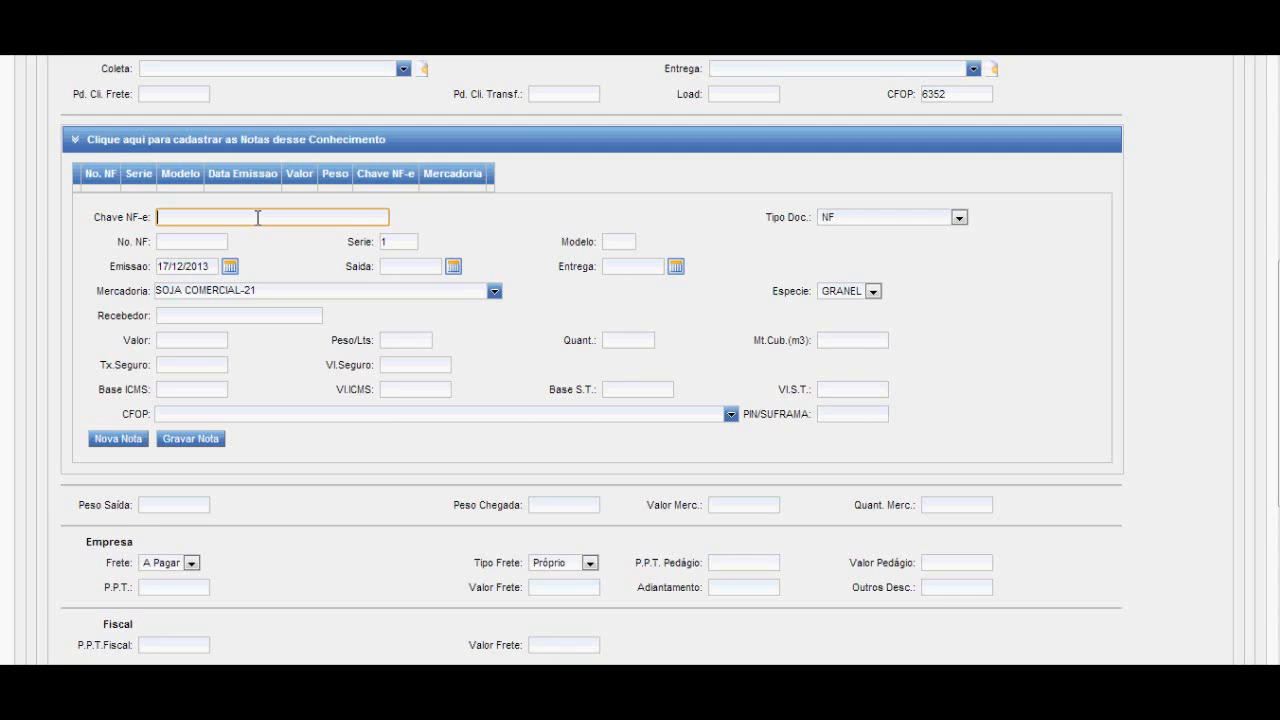
key("ctrl+v")
key("Tab")
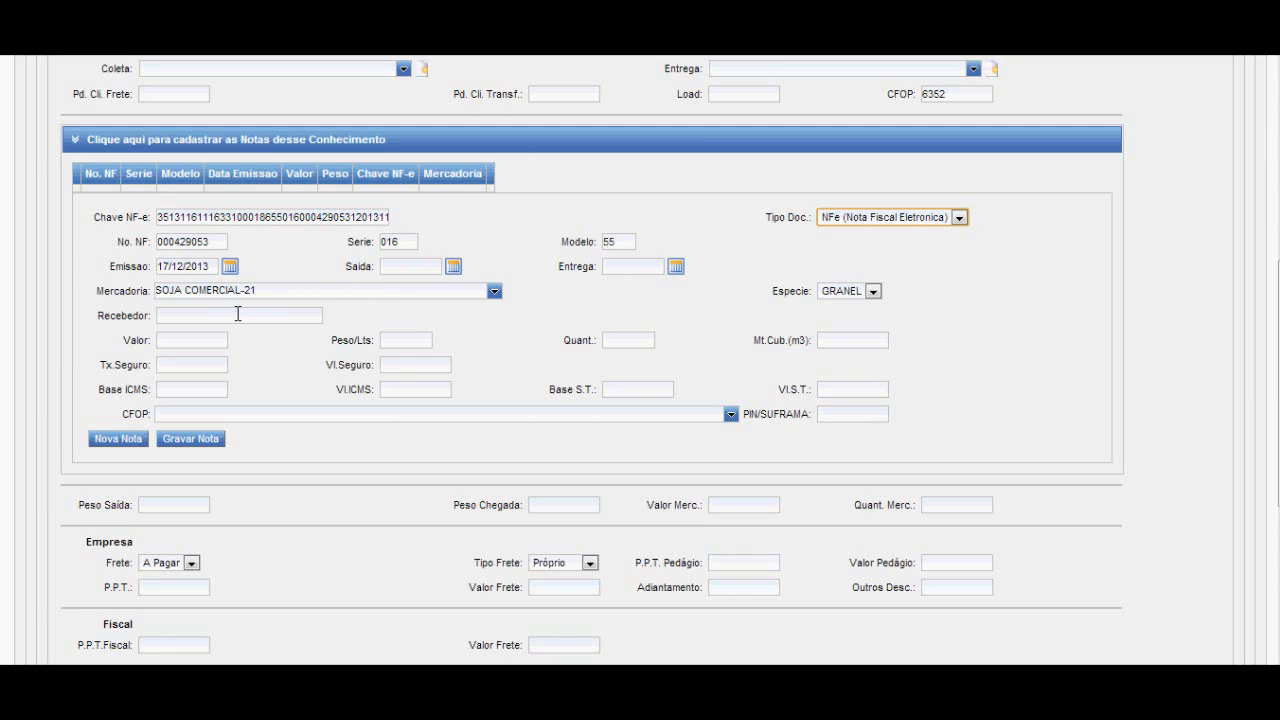
Check the invoice's issue date, merchandise and species.
mouse_move(216, 267)
left_mouse_down()
mouse_move(155, 266)
mouse_move(212, 267)
left_mouse_up()
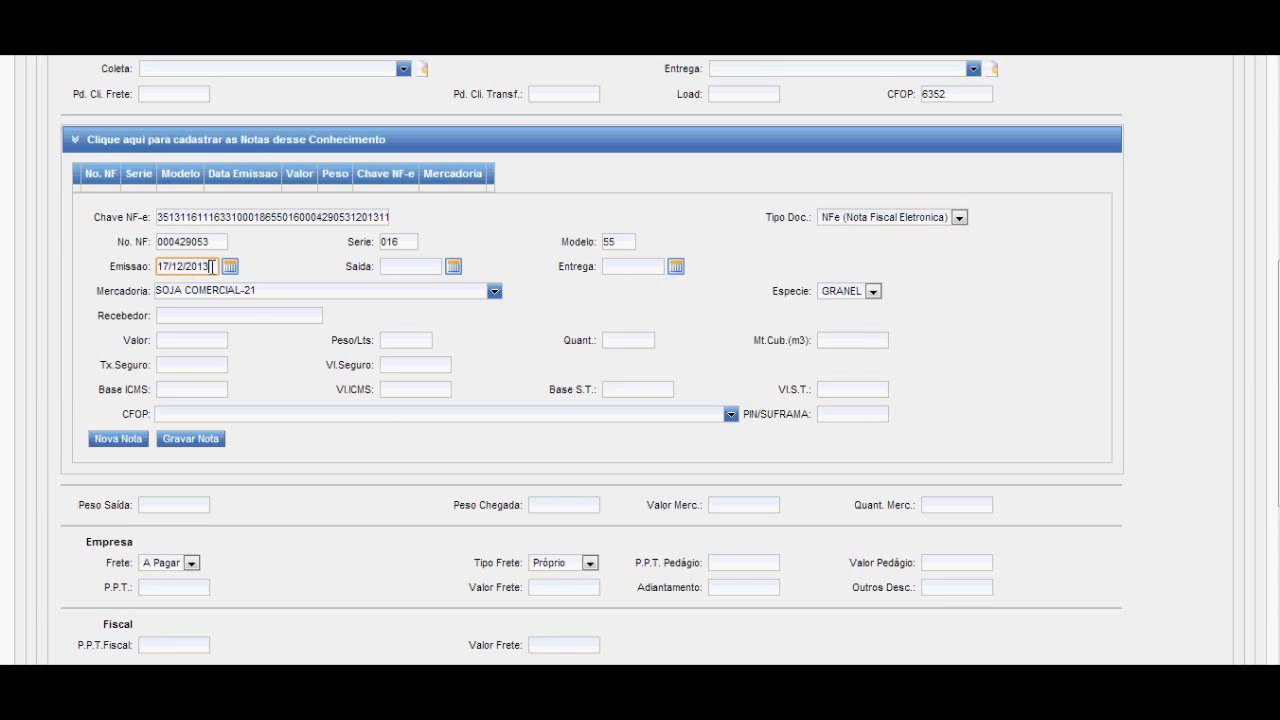
mouse_move(266, 290)
left_mouse_down()
mouse_move(154, 290)
mouse_move(262, 290)
left_mouse_up()
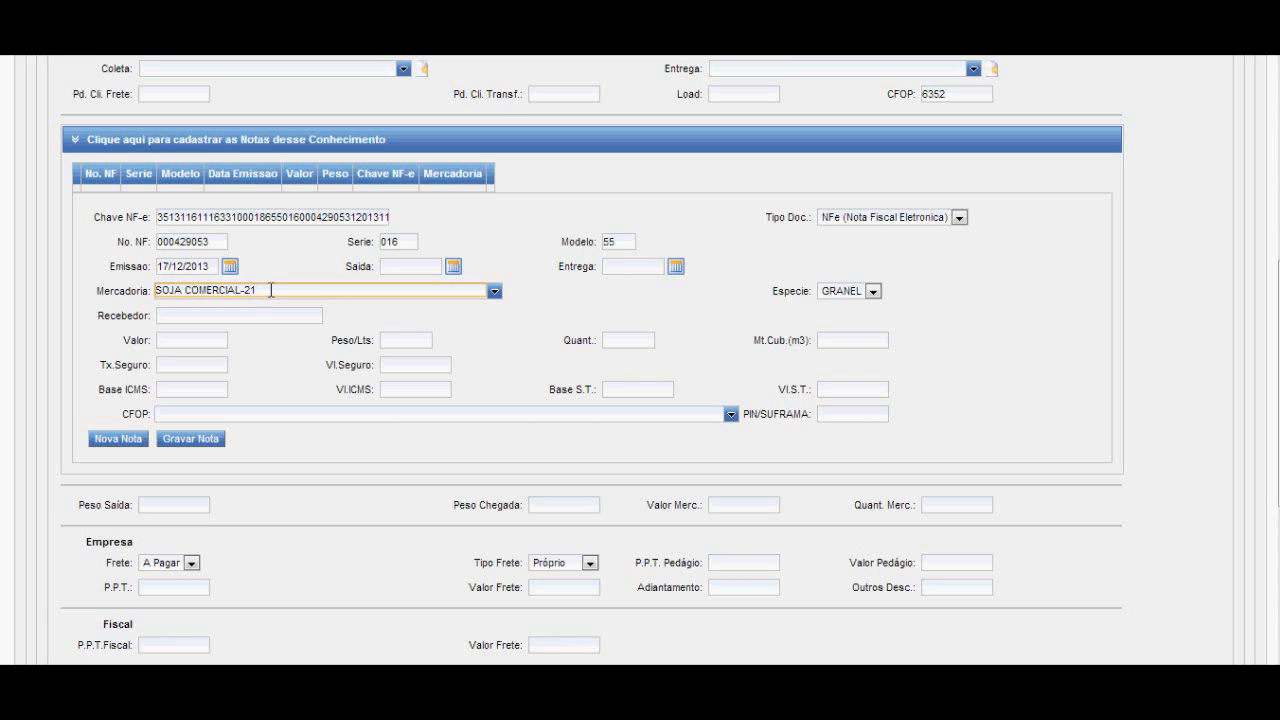
left_click(856, 296)
left_click(860, 298)
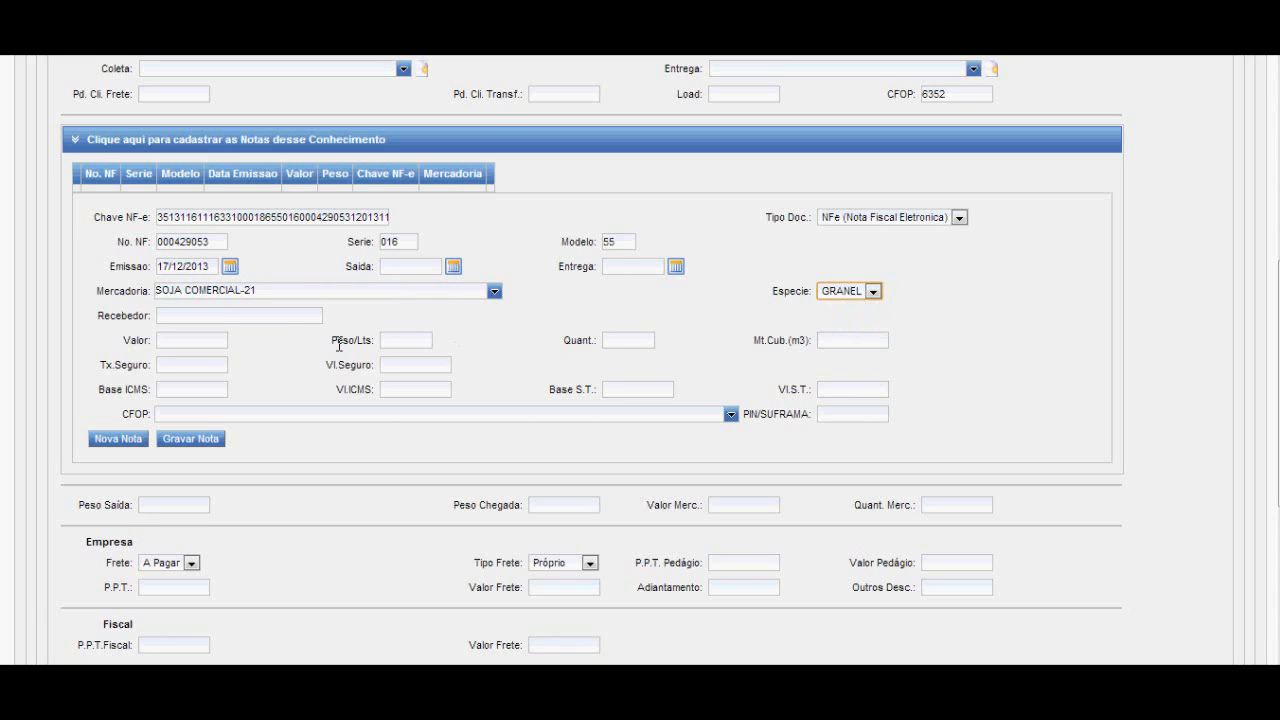
Set the invoice's value to 652000 and its weight (Peso/Lts) to 26000.
left_click(200, 340)
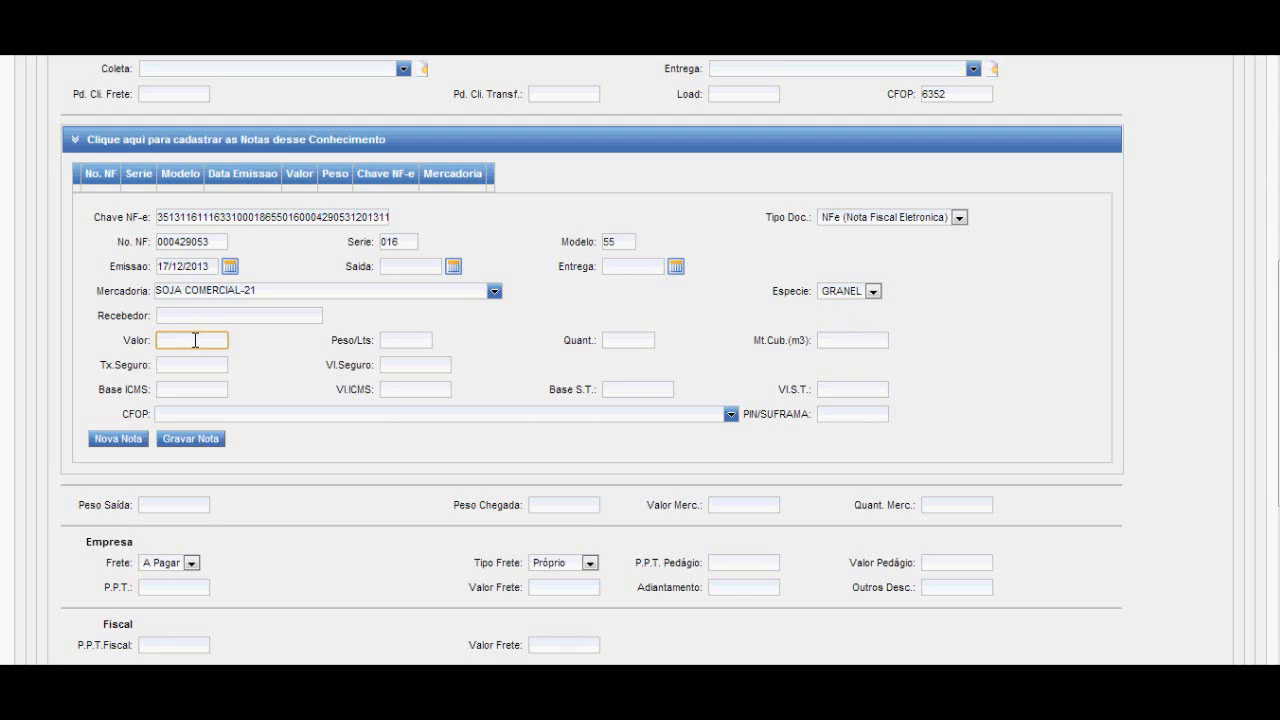
type("652000")
key("Tab")
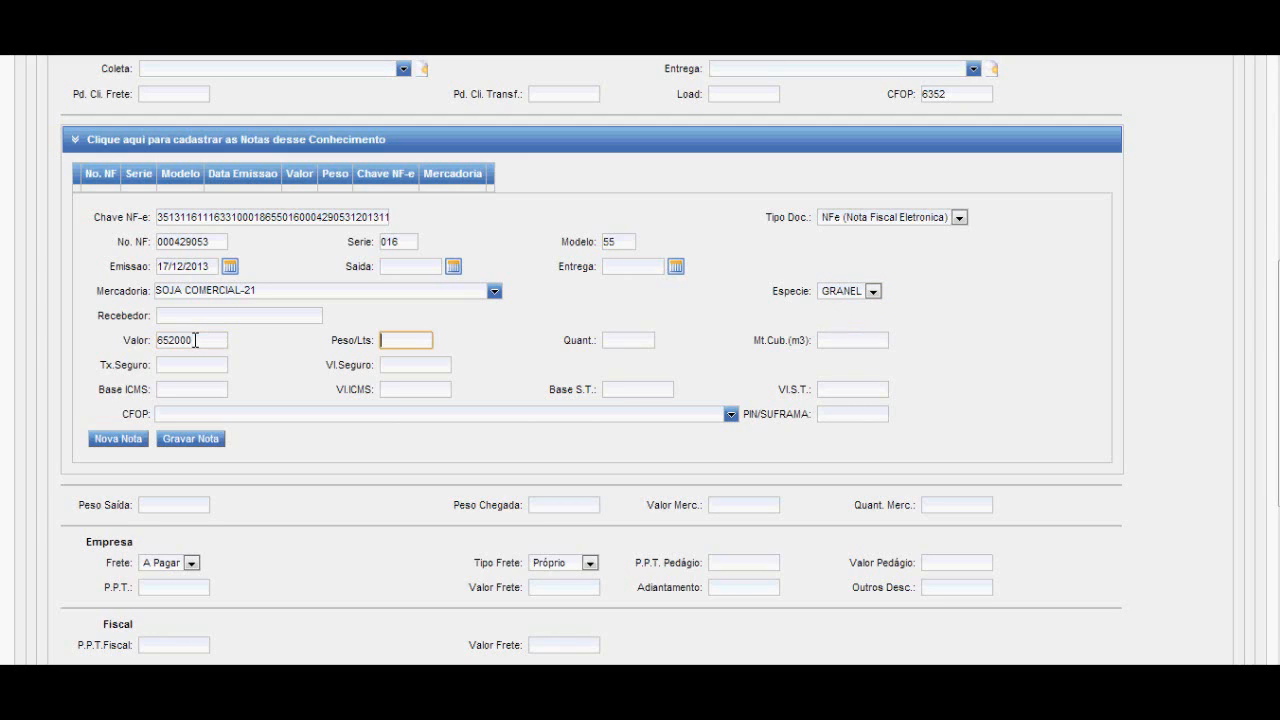
type("26000")
key("Tab")
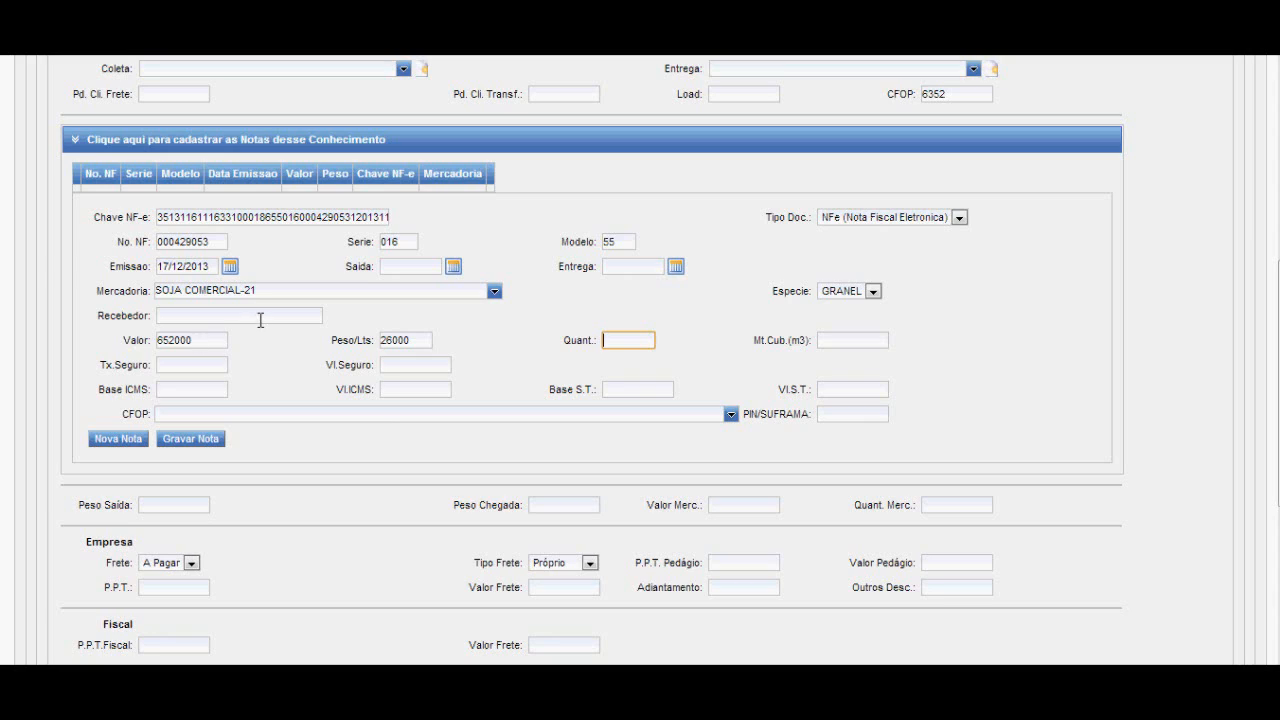
Review the invoice's access key, number, series, model and issue date.
left_click_drag(162, 217, 580, 217)
left_click(523, 258)
double_click(210, 241)
left_click(411, 242)
double_click(620, 243)
double_click(208, 266)
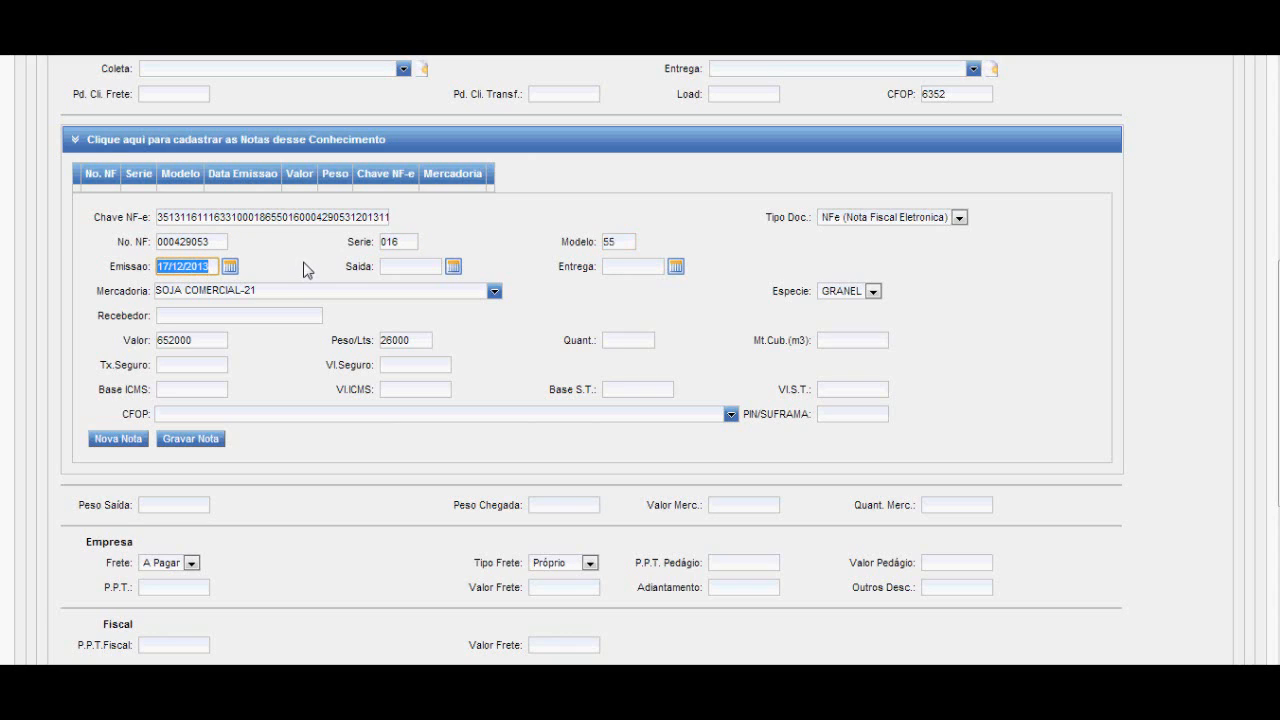
Save the completed electronic invoice to the trip's list of invoices.
left_click(305, 270)
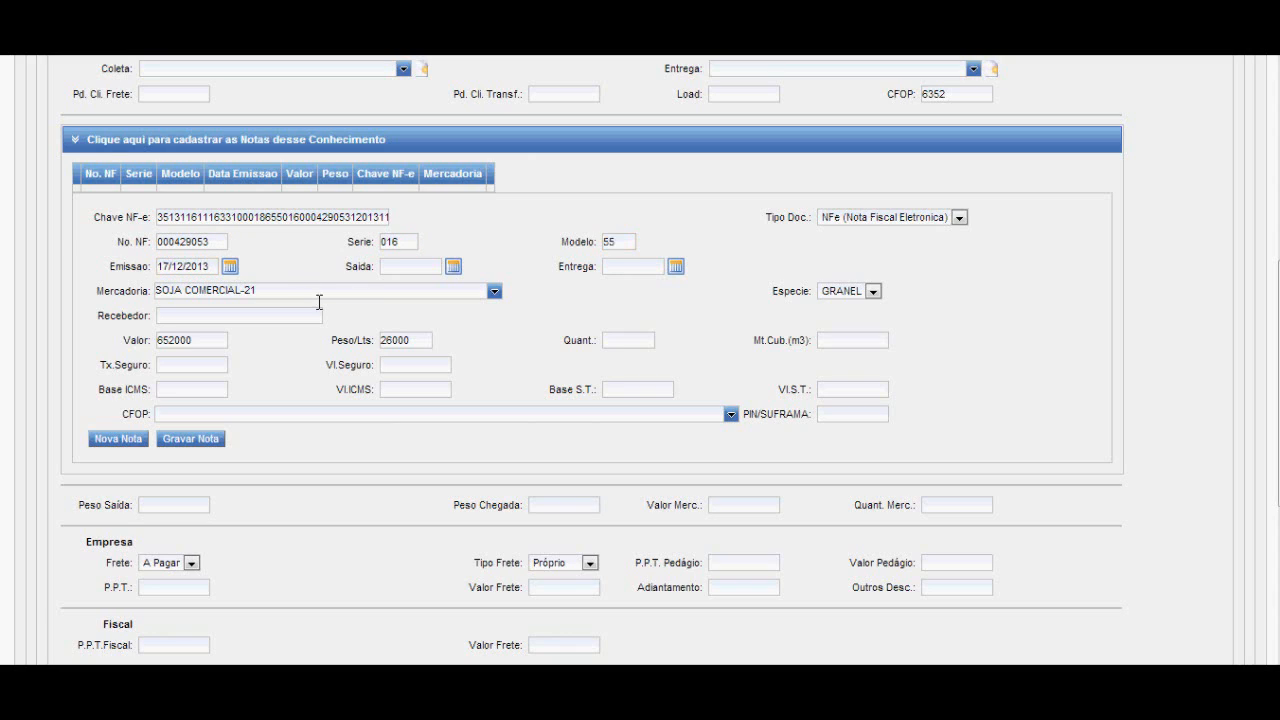
left_click(190, 440)
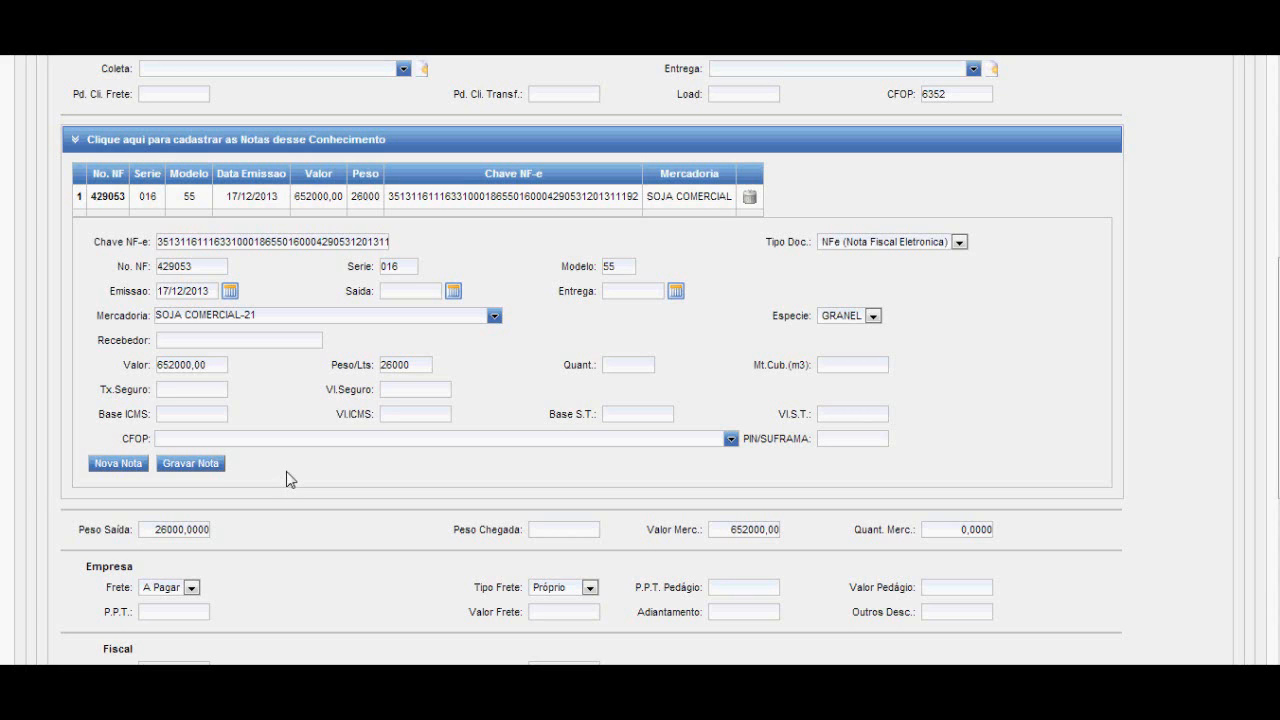
Review the trip's departure and arrival weights, merchandise value, and the company's freight payment and freight type options.
scroll(287, 479, "down", 3)
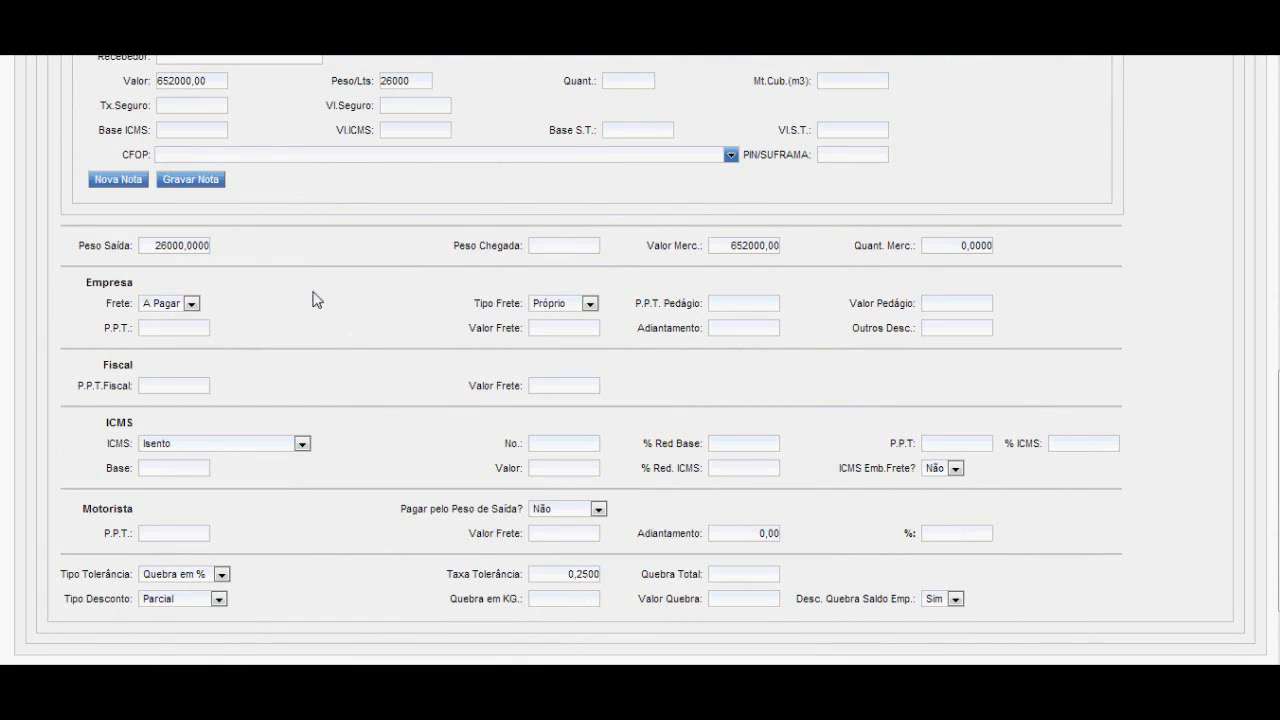
double_click(150, 244)
left_click_drag(730, 245, 777, 261)
left_click(540, 244)
left_click(190, 304)
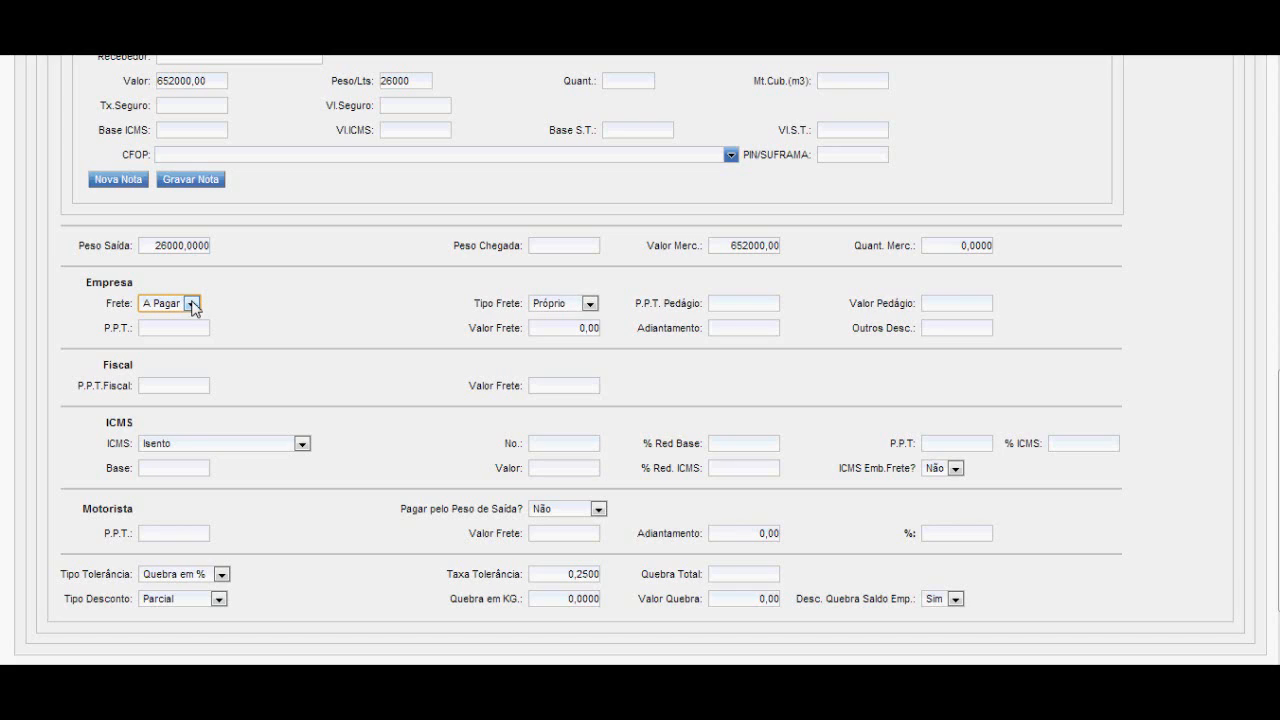
left_click(591, 304)
left_click(591, 304)
In the Empresa section, set the toll value (Valor Pedágio) to 150 and the P.P.T. to 162.
left_click(724, 303)
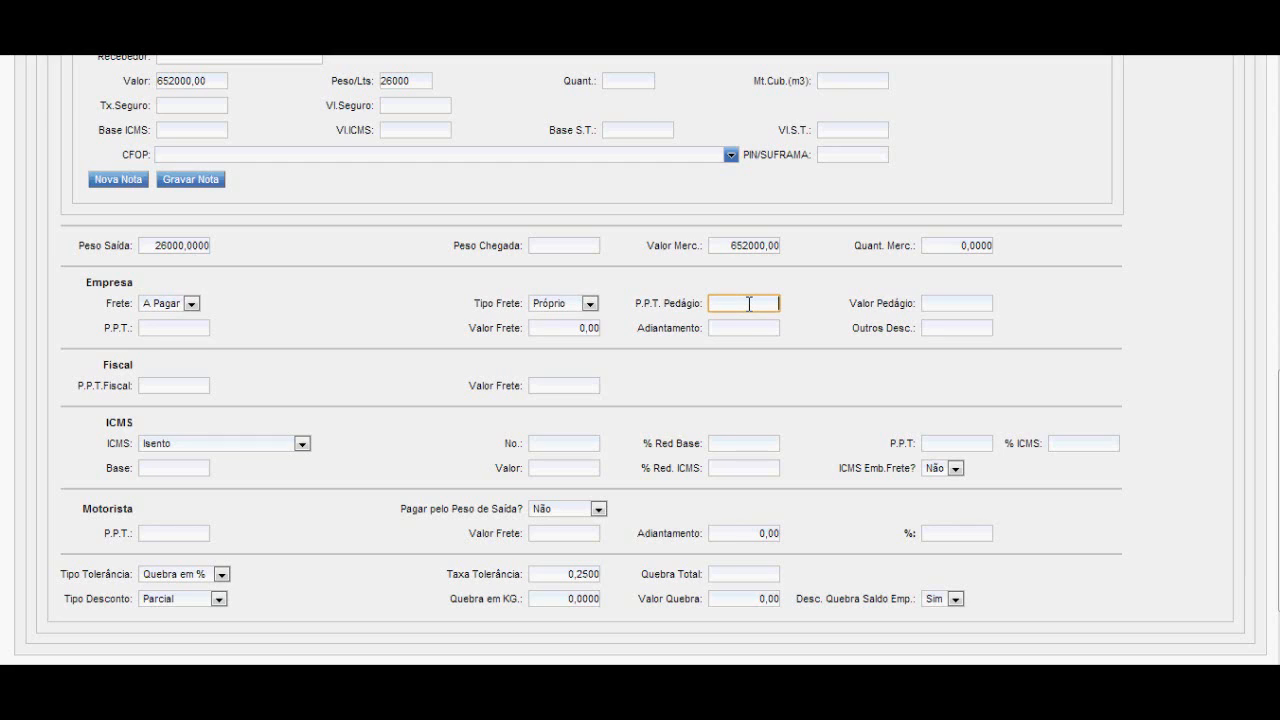
left_click(942, 303)
type("150")
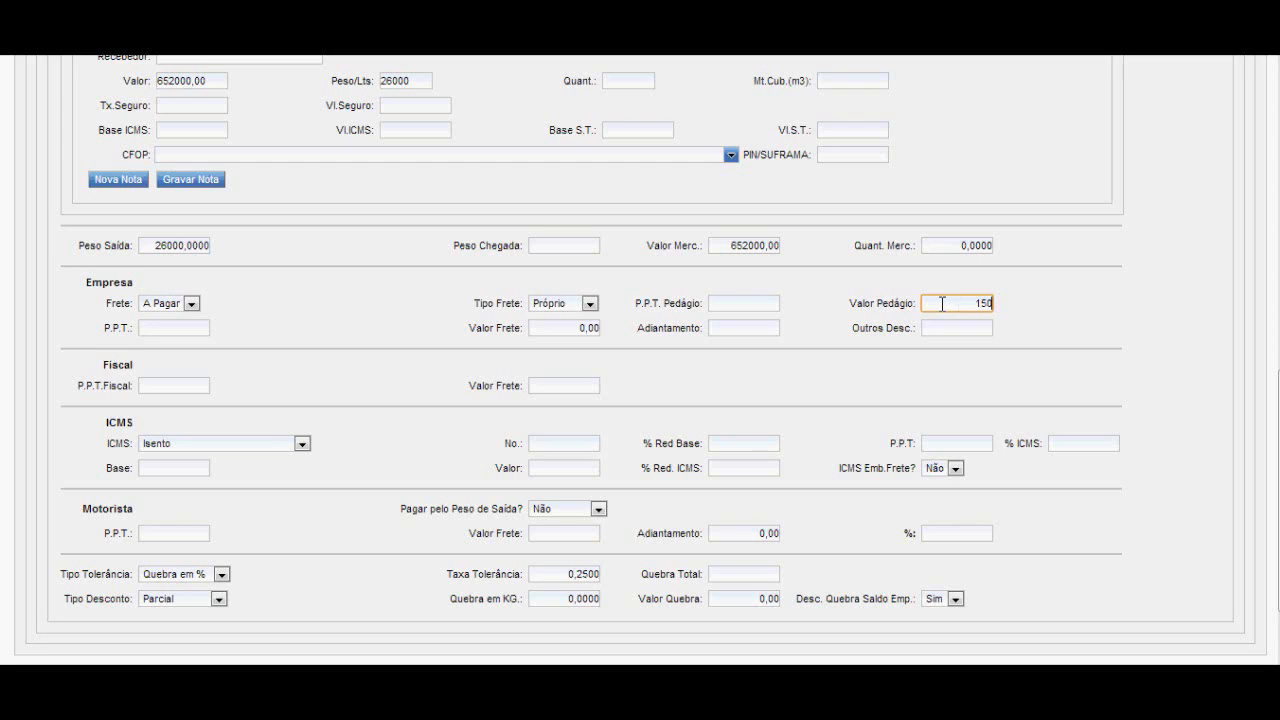
key("Tab")
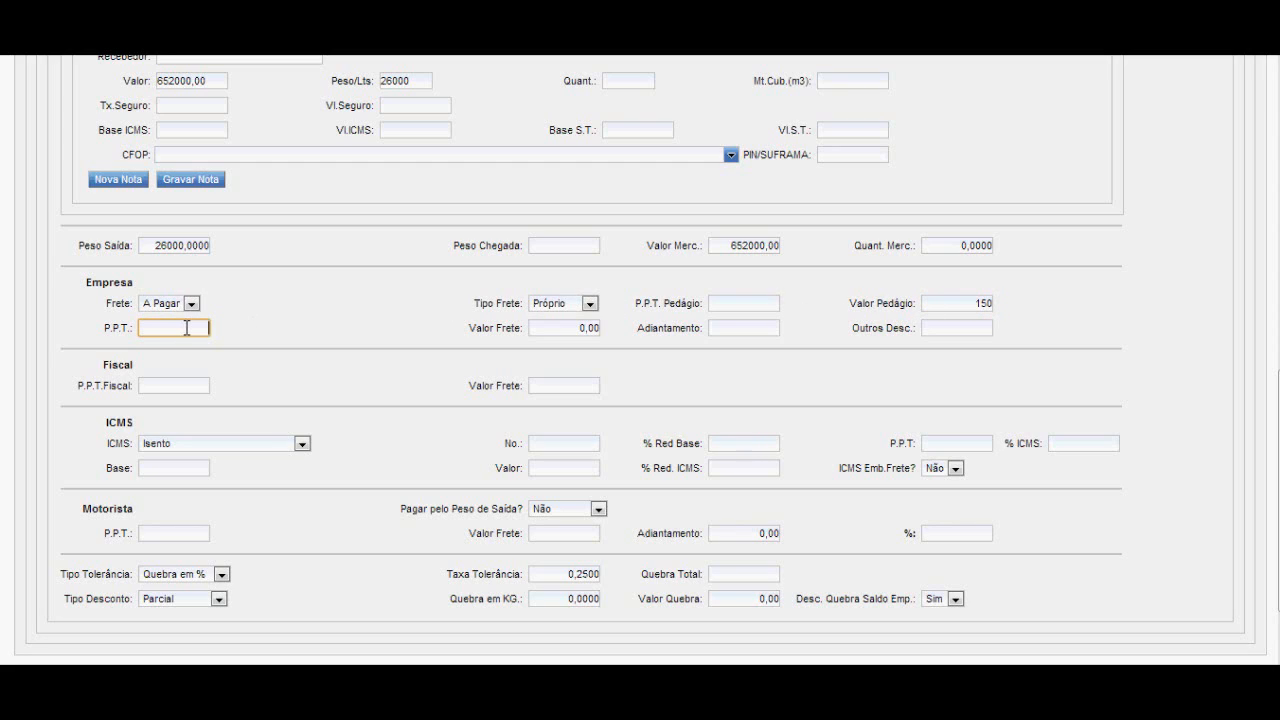
type("162")
key("Tab")
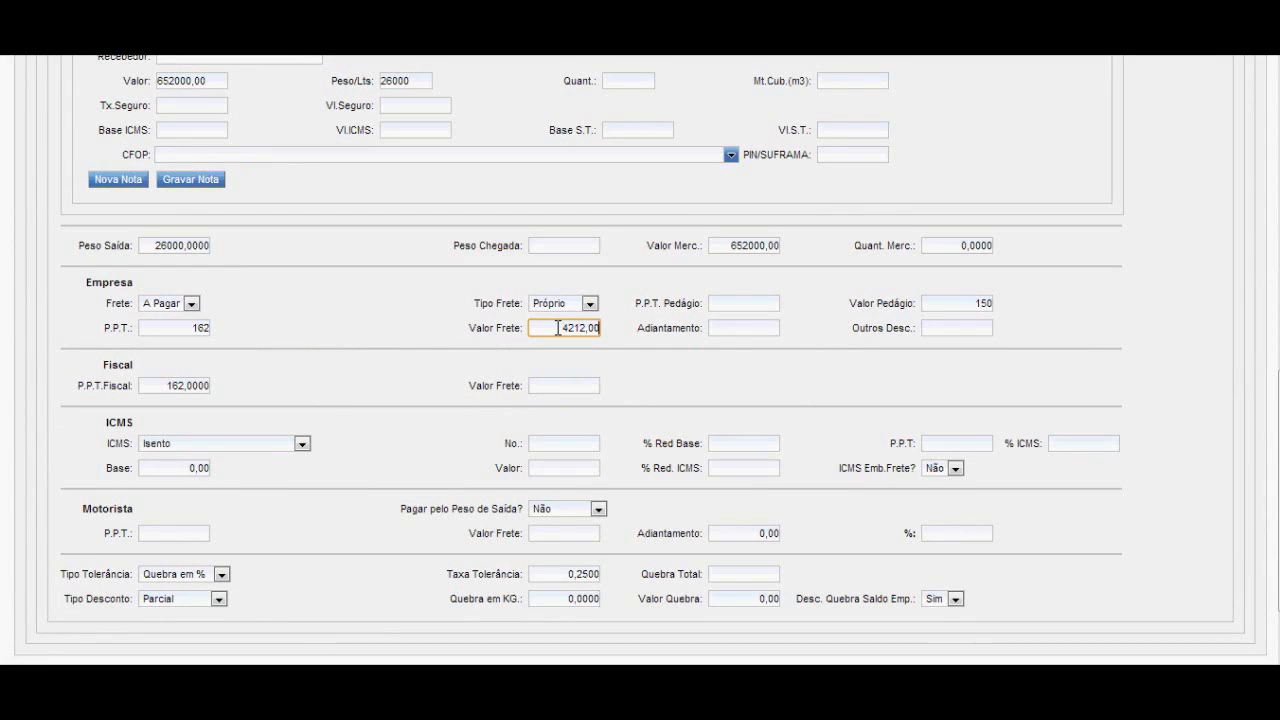
Check the company's P.P.T., freight value, advance and other discounts.
left_click(190, 327)
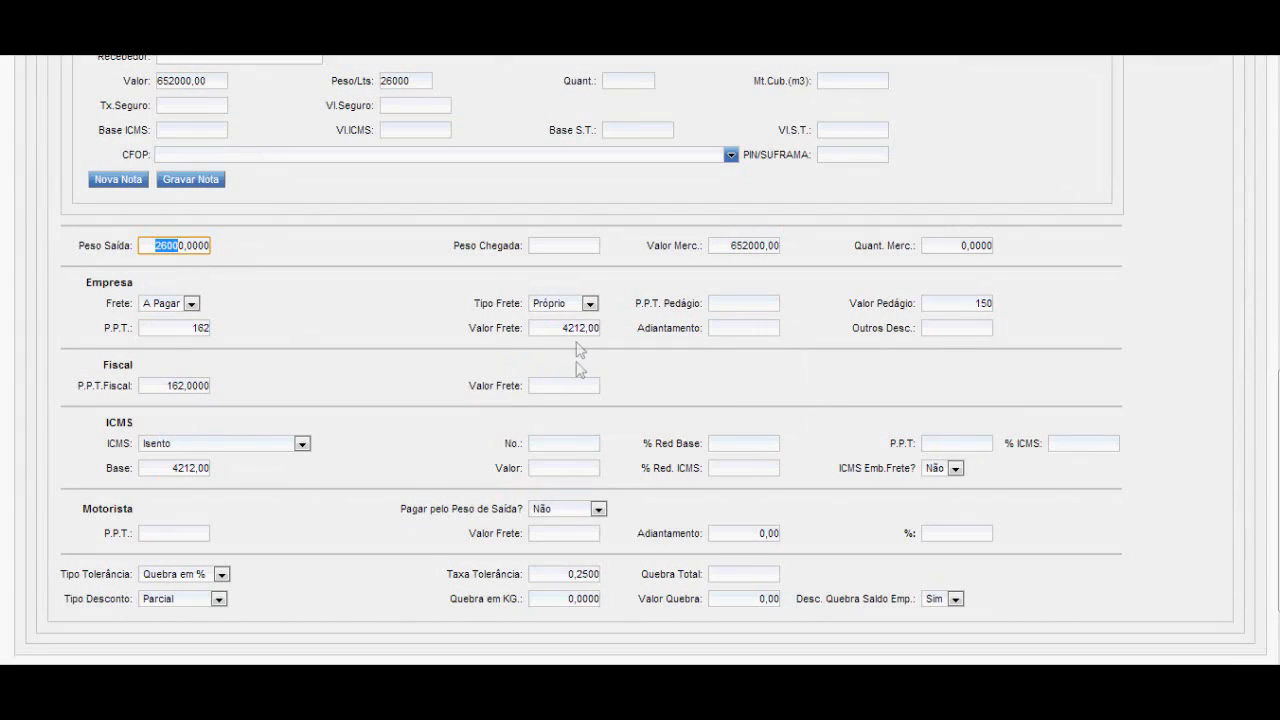
left_click(585, 327)
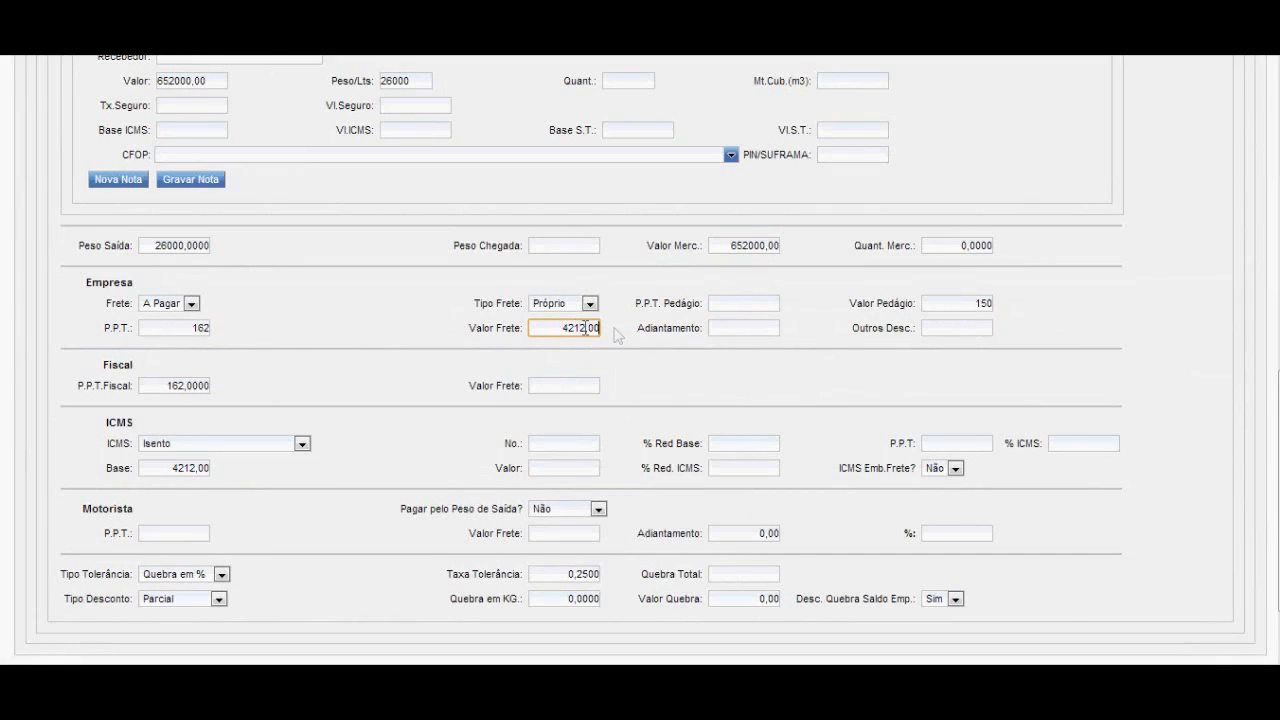
left_click(767, 328)
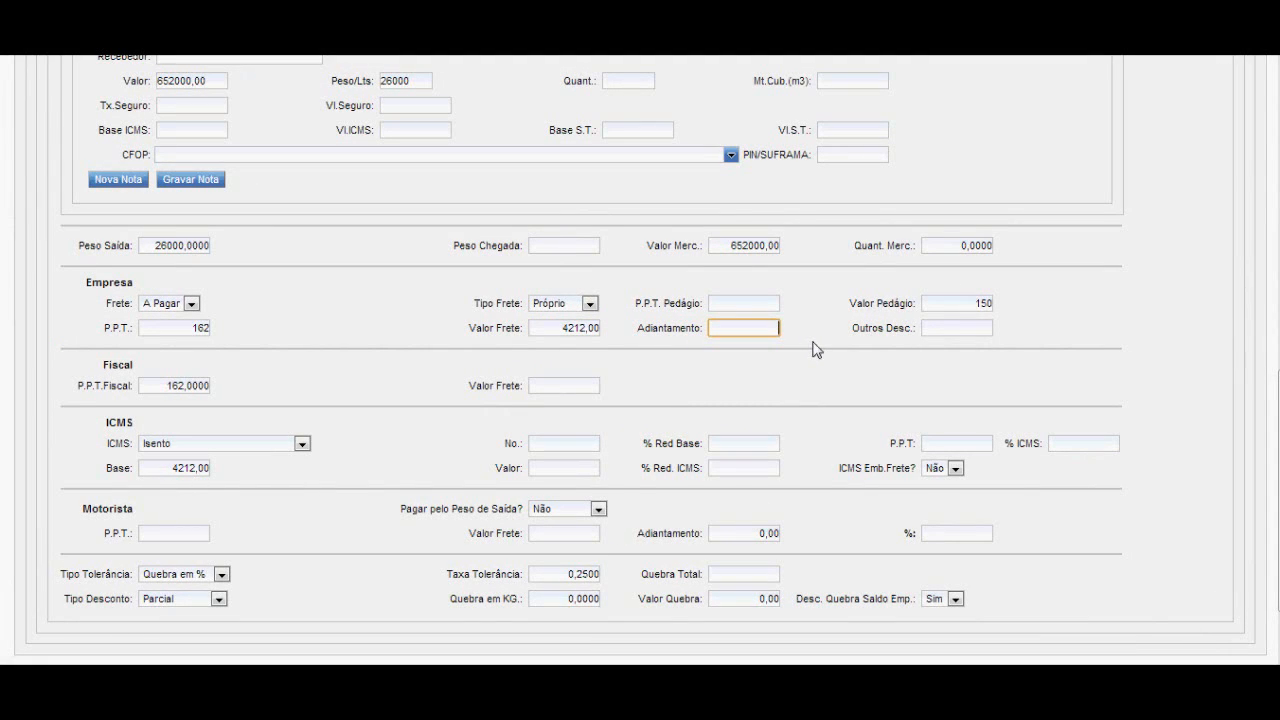
left_click(962, 326)
Have the Fiscal section's freight value calculated from its P.P.T. Fiscal and check the two amounts.
left_click_drag(142, 386, 210, 386)
left_click(555, 387)
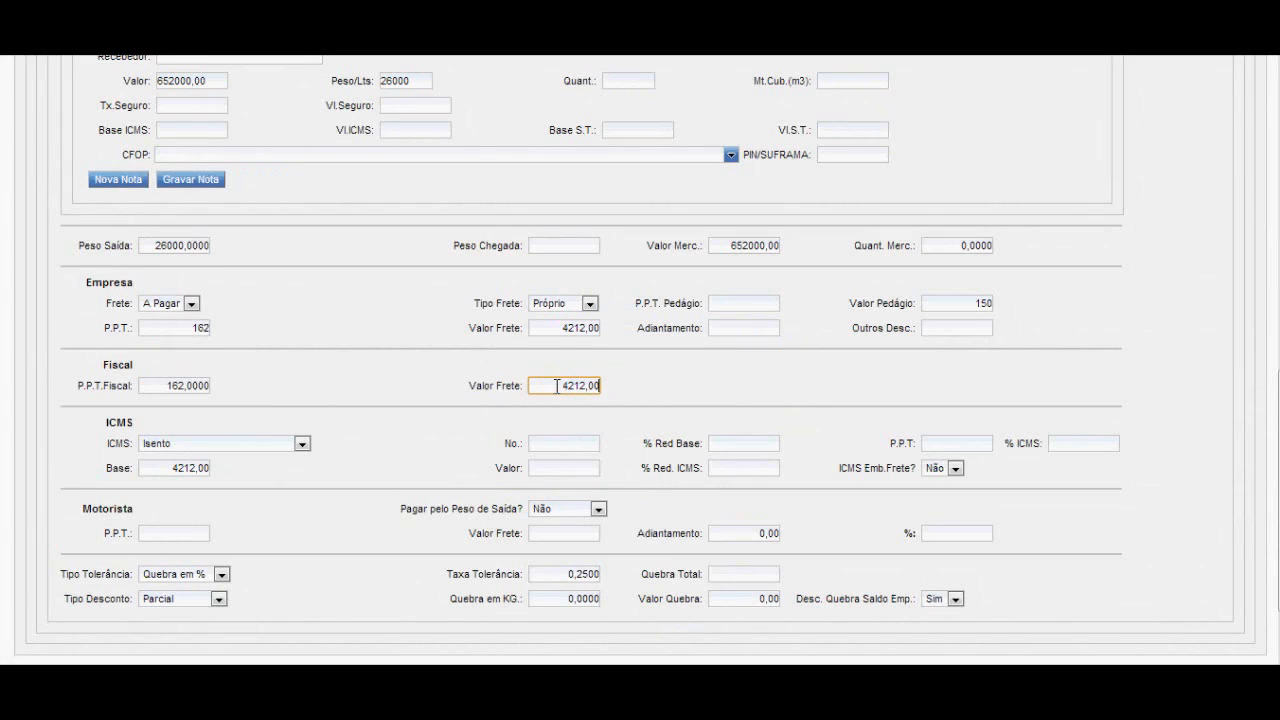
left_click_drag(557, 386, 606, 386)
Set the ICMS type to Normal and leave its number, base reduction percentage and P.P.T. empty.
left_click(302, 443)
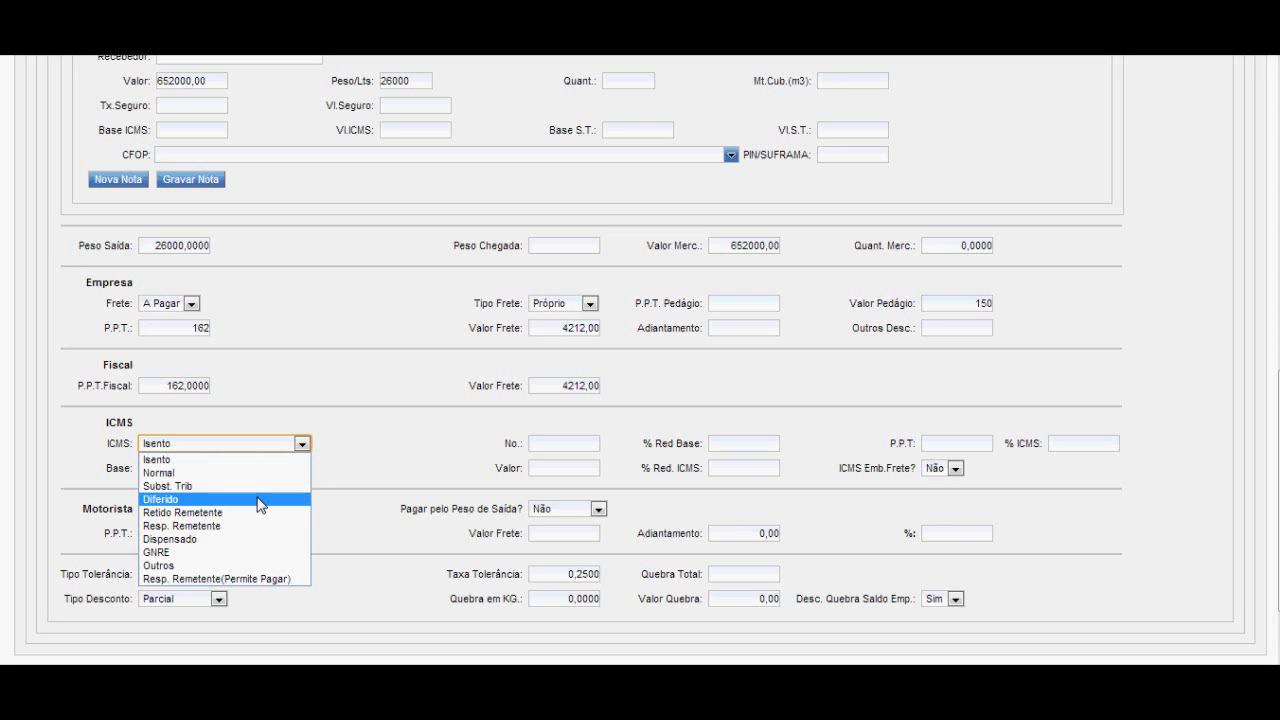
left_click(186, 472)
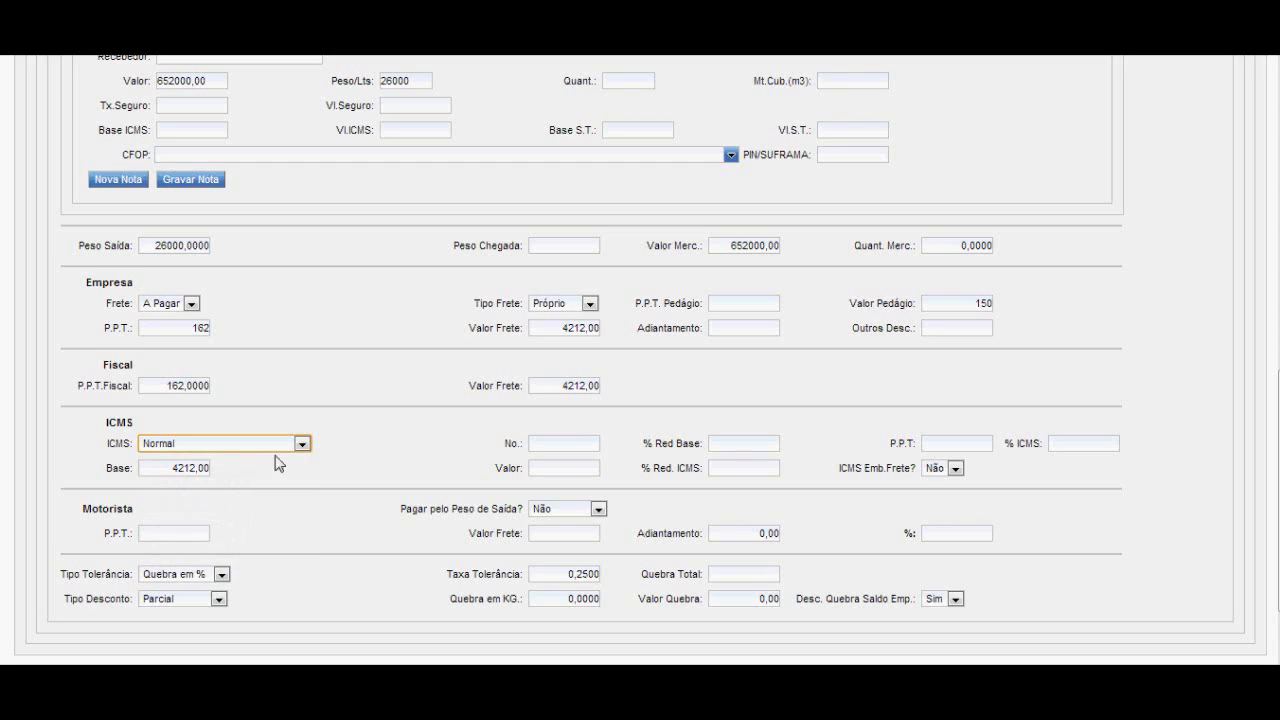
left_click(563, 446)
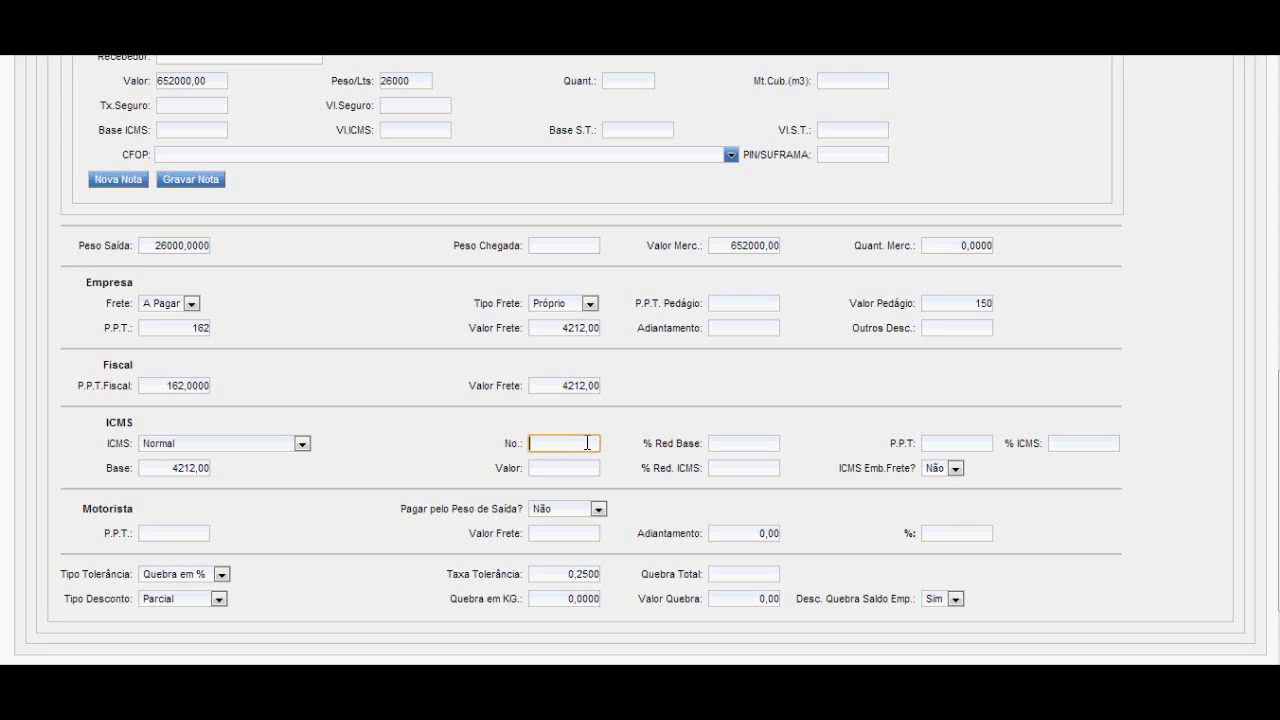
left_click(727, 445)
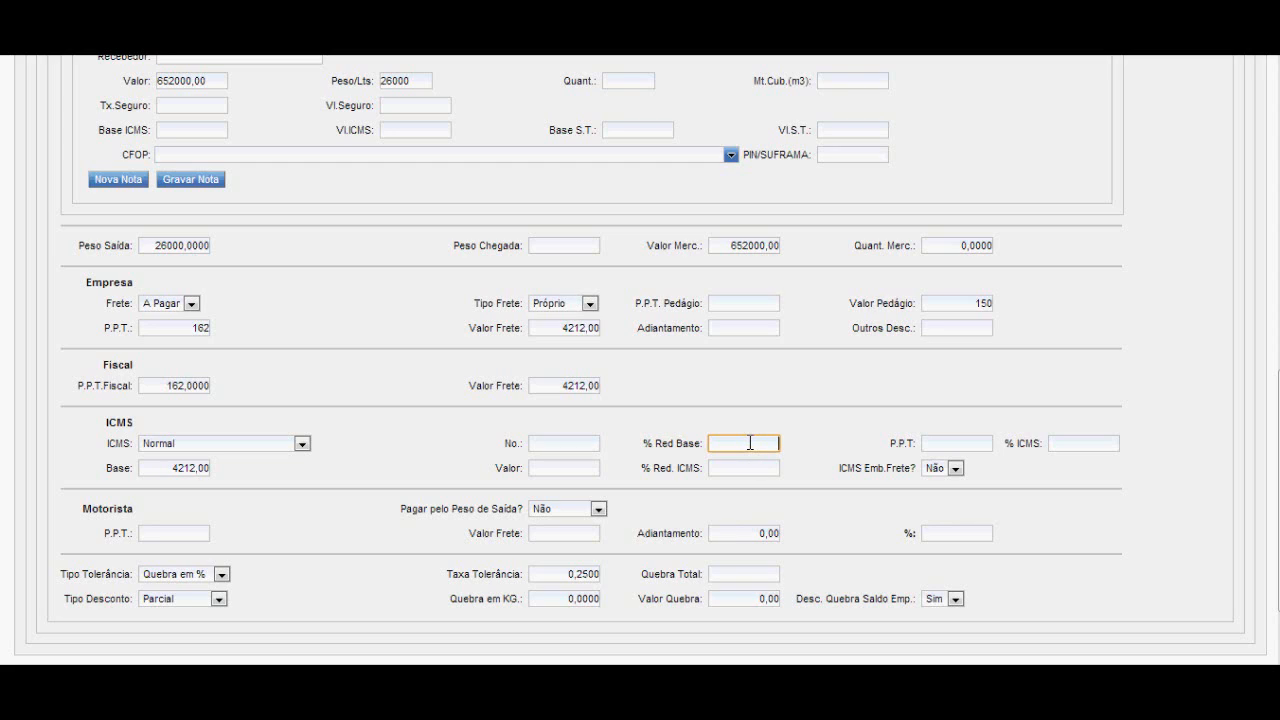
left_click(935, 443)
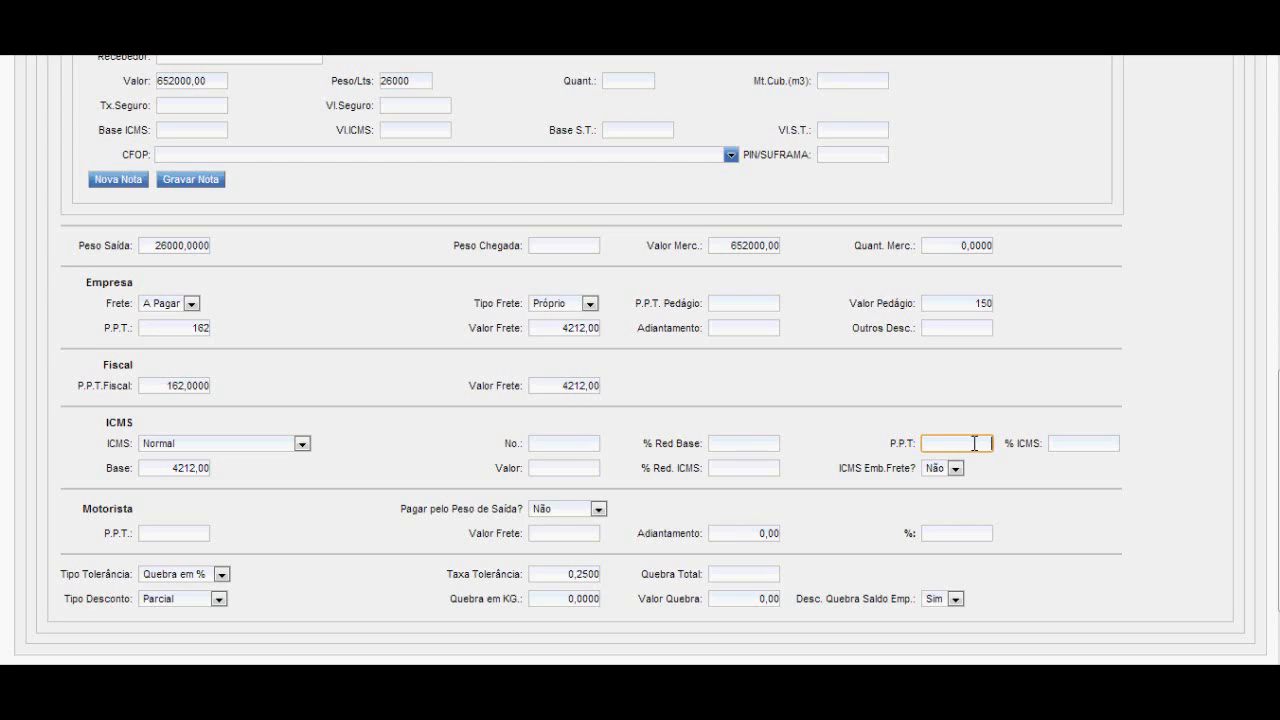
Set the ICMS percentage to 7 and have the ICMS value calculated from the base.
left_click(1077, 443)
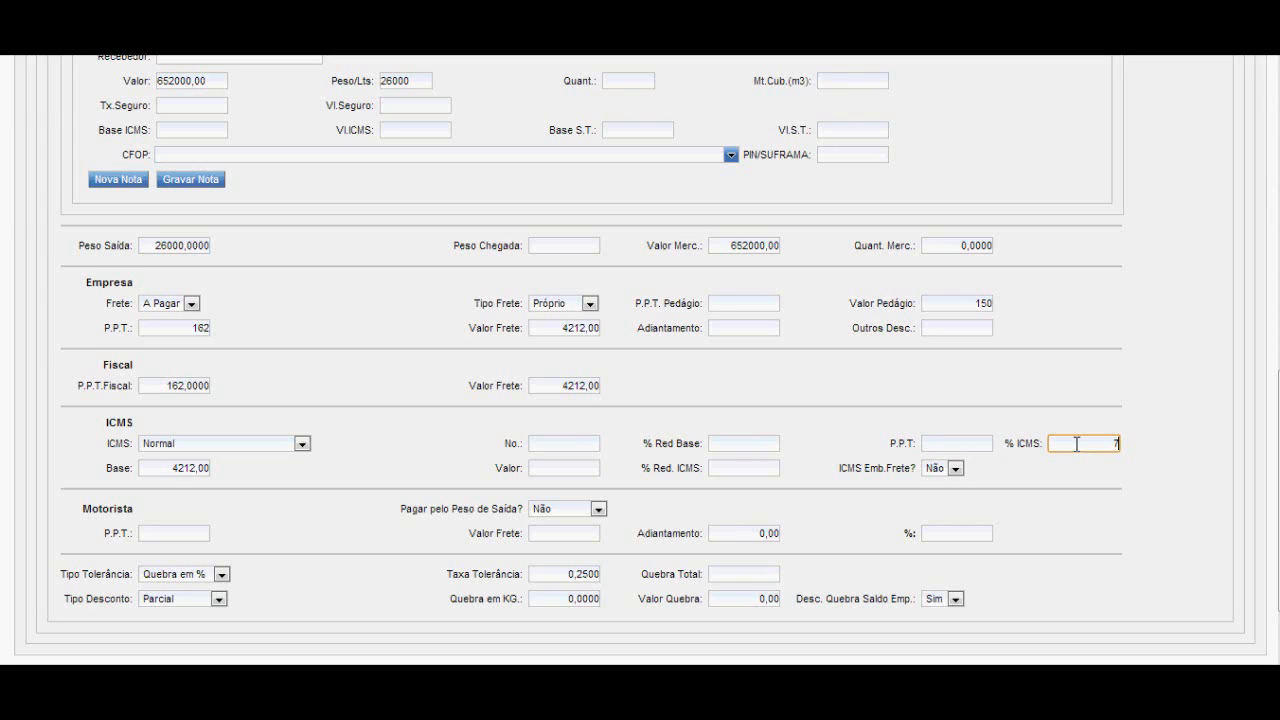
key("BackSpace")
type("12")
key("BackSpace")
key("BackSpace")
left_click(196, 470)
left_click(196, 474)
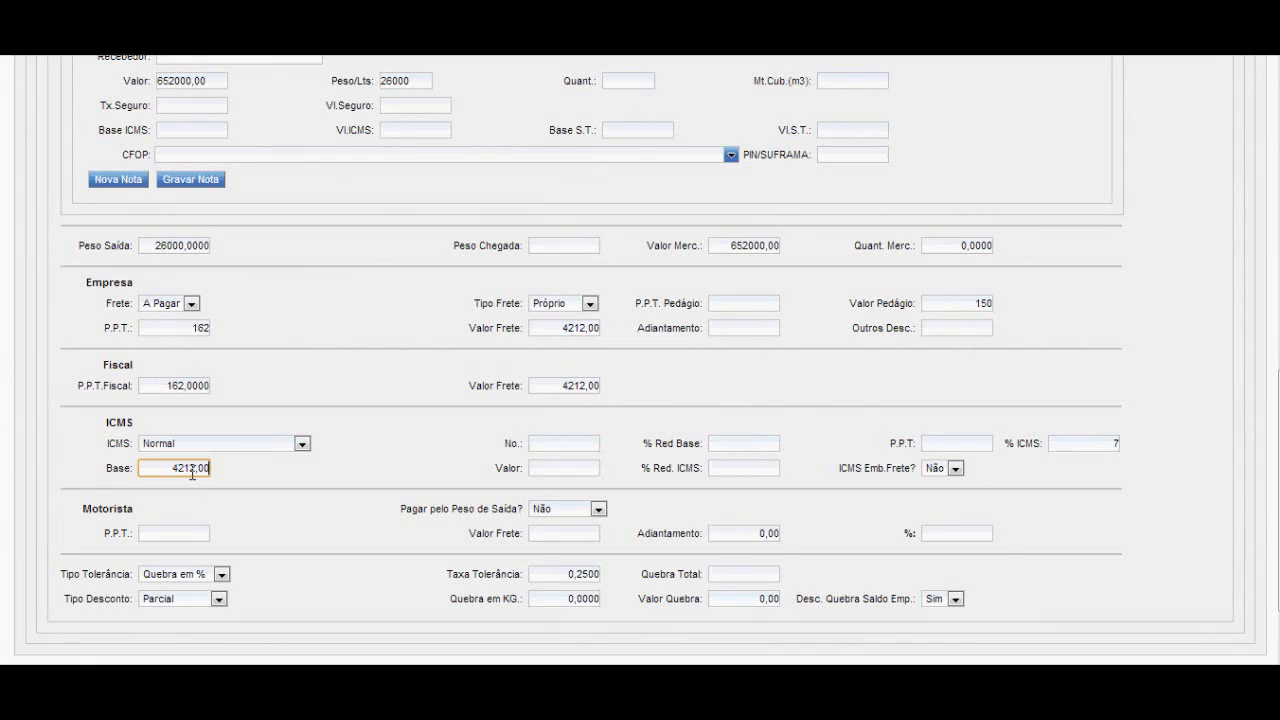
left_click_drag(161, 468, 206, 468)
left_click(209, 470)
key("Tab")
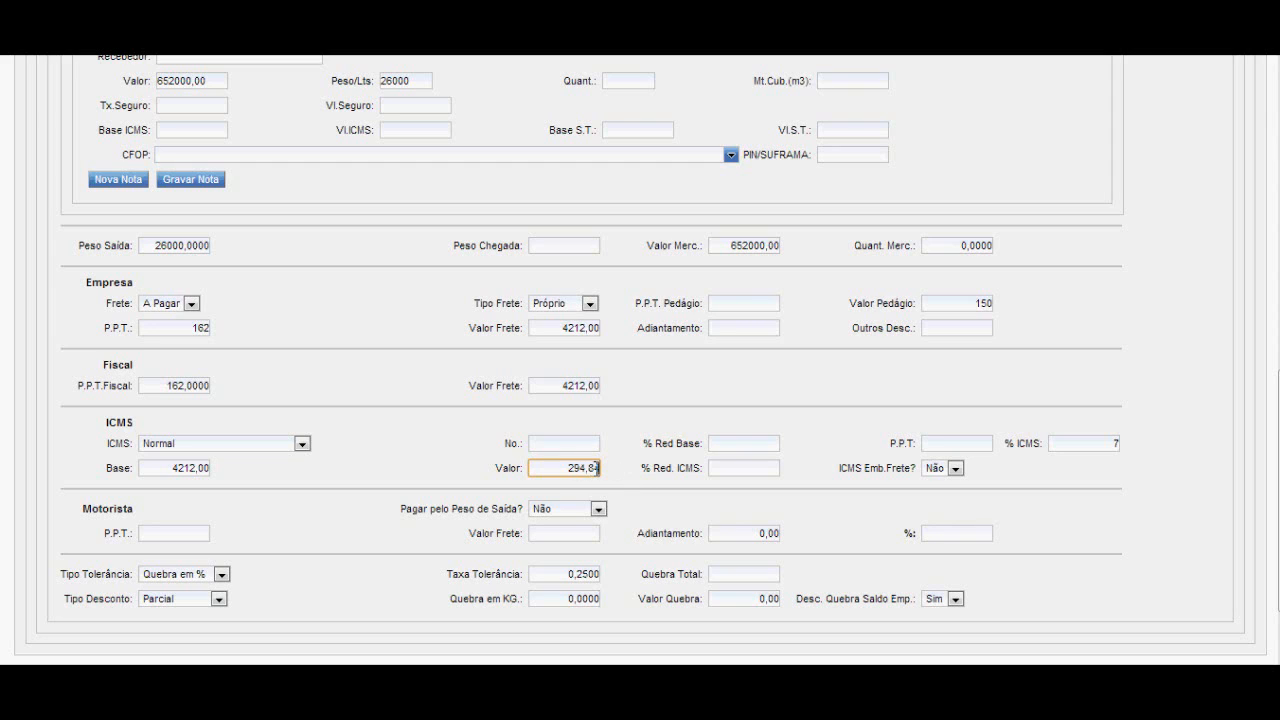
Review the ICMS percentage, value and reduction, and the choices for including ICMS in the freight (ICMS Emb.Frete?).
left_click(1094, 443)
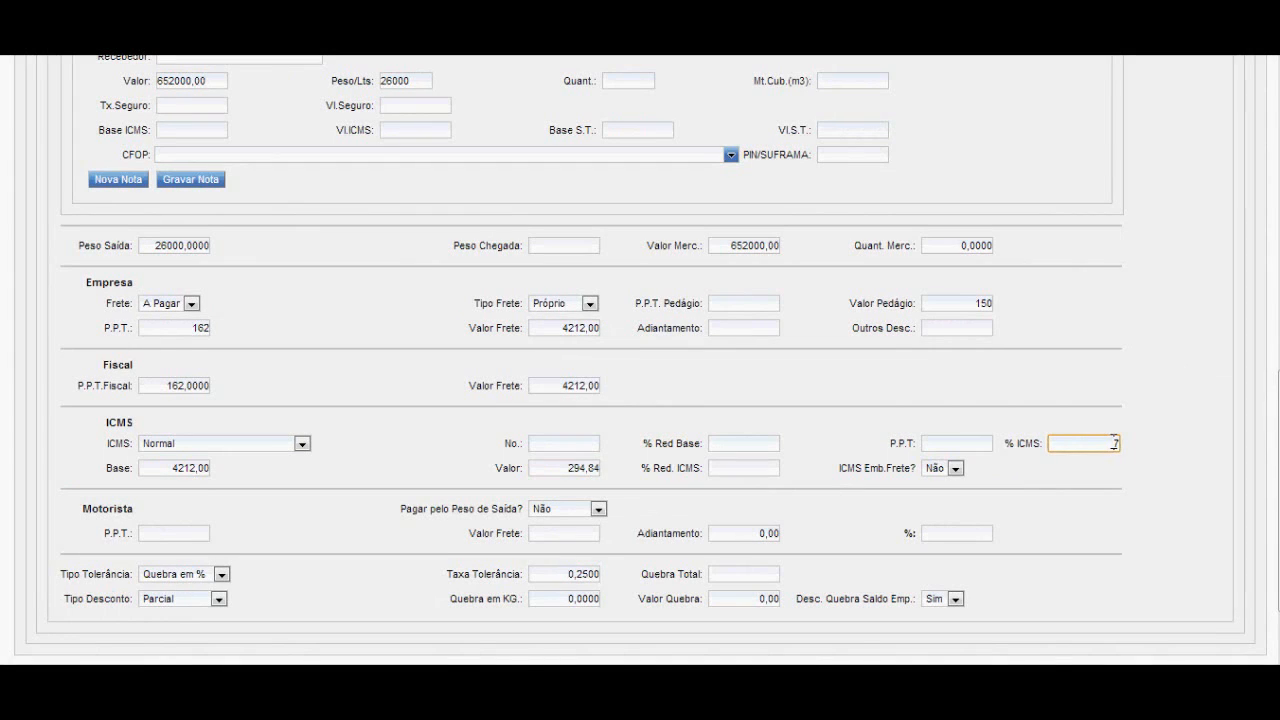
left_click(594, 467)
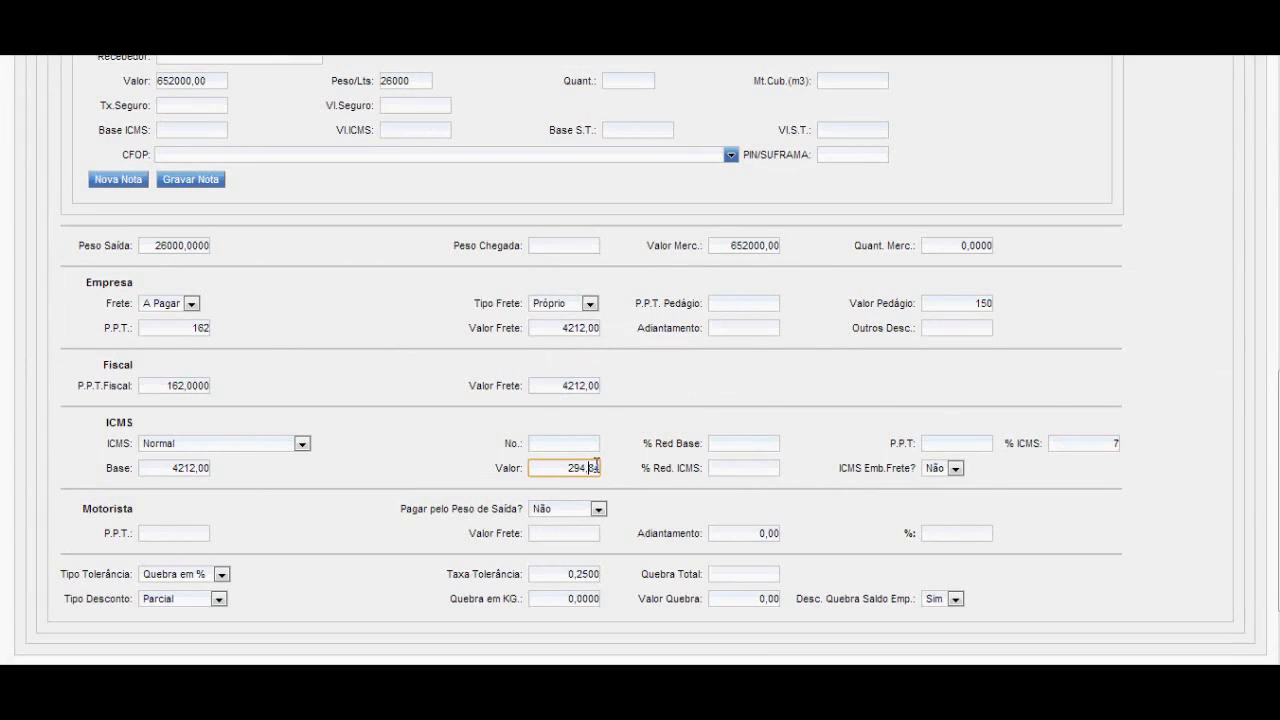
left_click(740, 467)
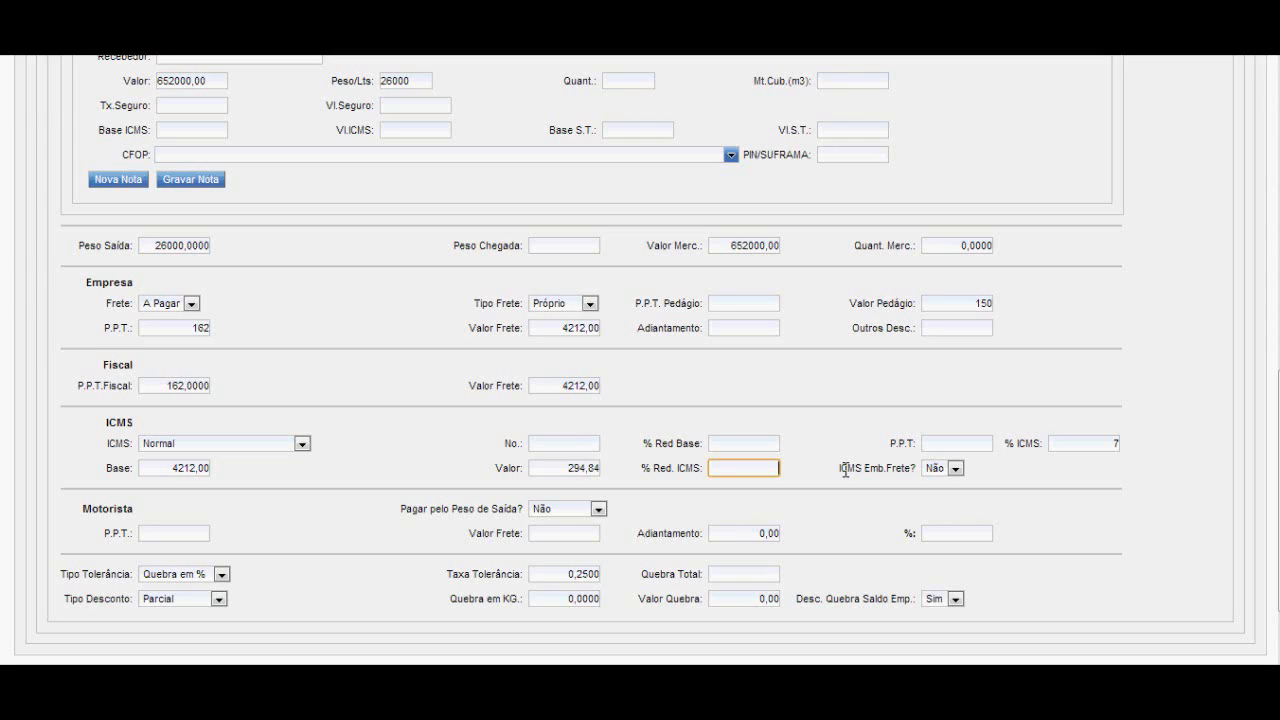
left_click(956, 470)
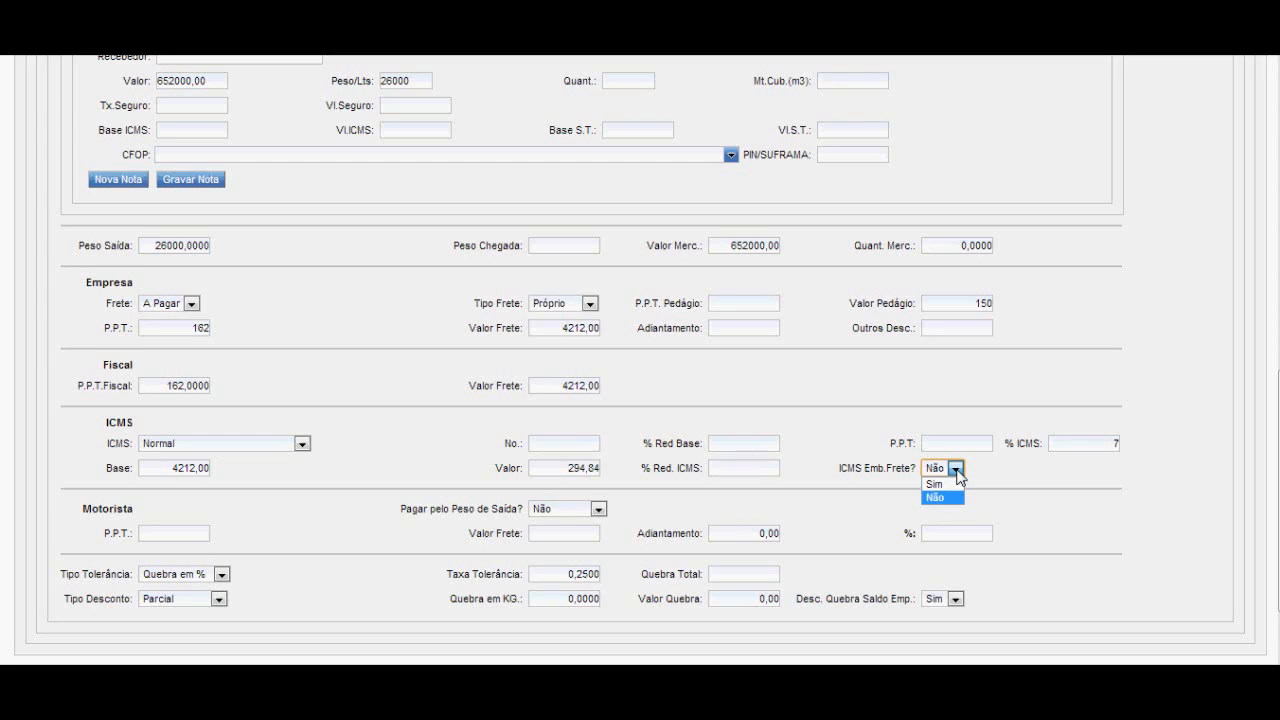
left_click(956, 473)
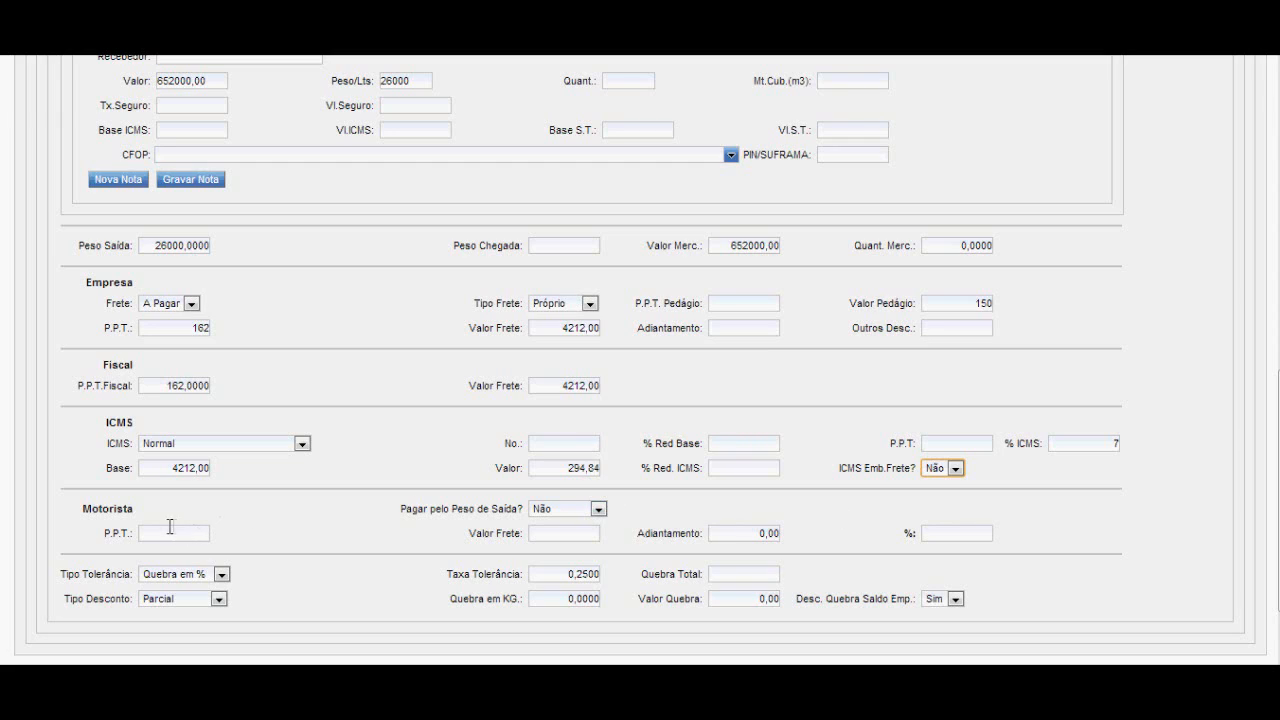
Examine the Motorista section's choices for paying by the departure weight (Pagar pelo Peso de Saída?).
left_click_drag(83, 509, 119, 511)
left_click(125, 511)
left_click(599, 510)
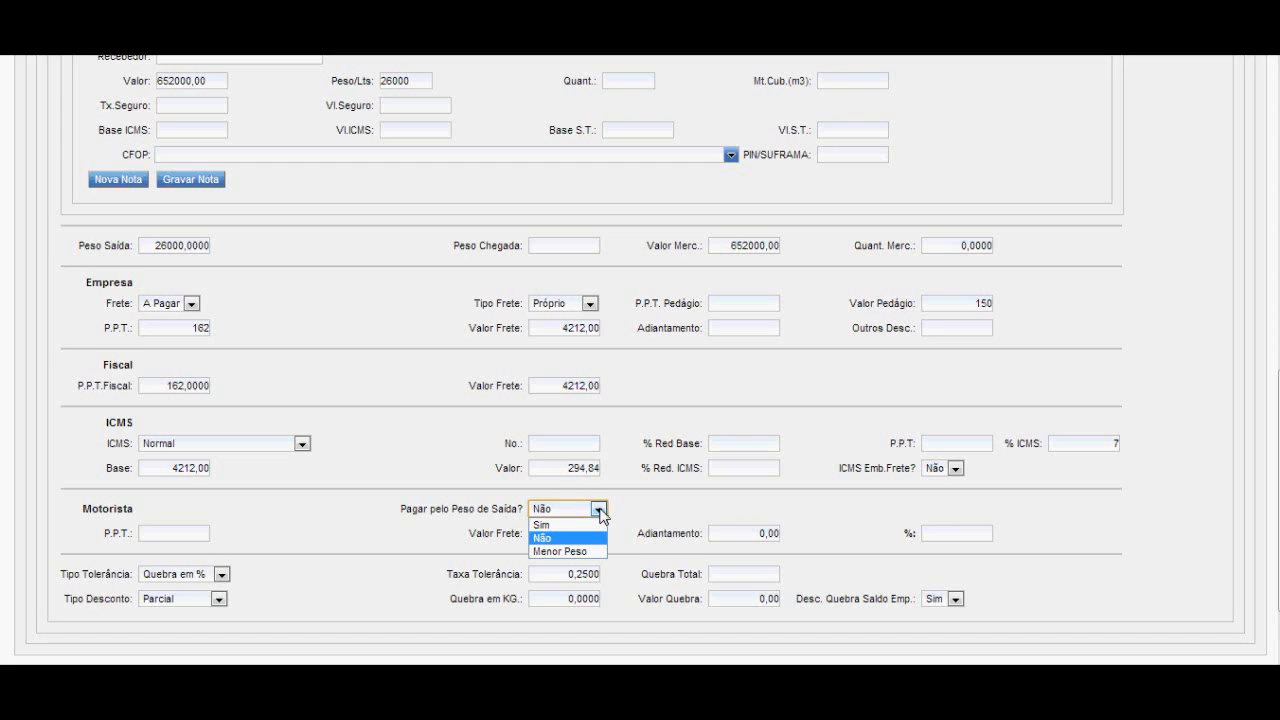
left_click(599, 511)
Set the driver's P.P.T. to 162 and have the driver's freight value calculated.
left_click(172, 533)
type("621")
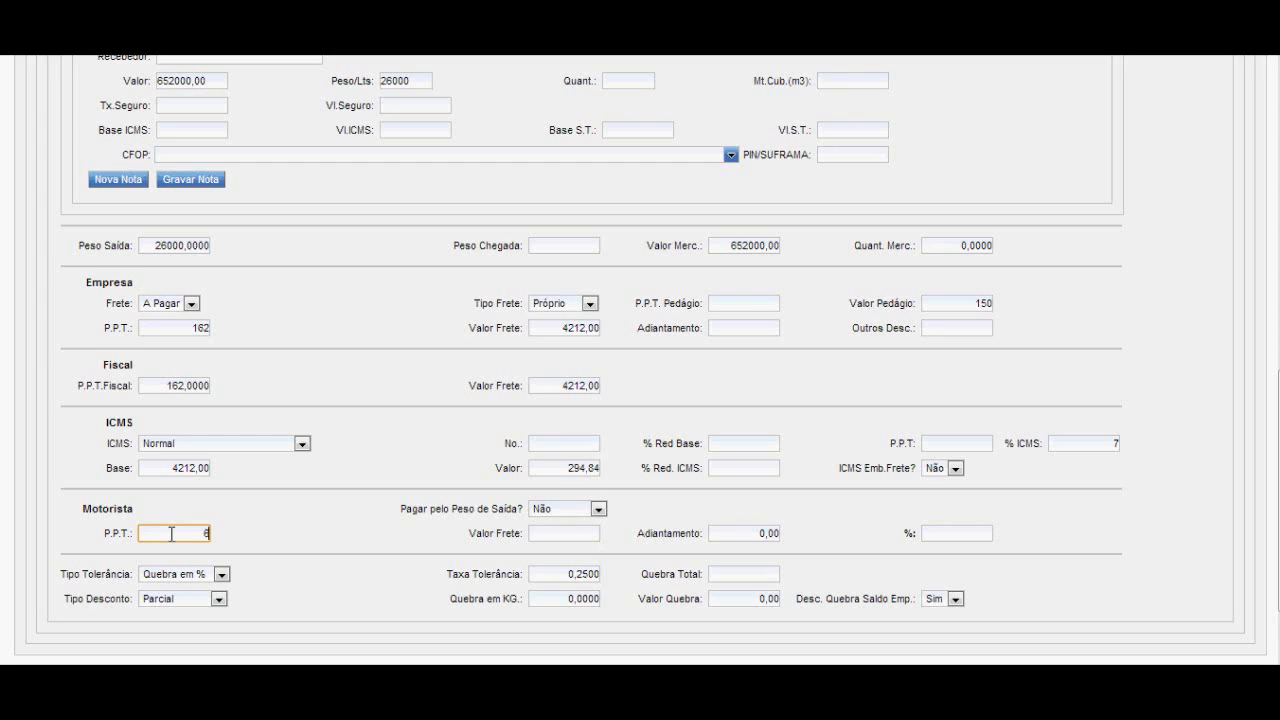
key("BackSpace")
key("BackSpace")
key("BackSpace")
type("162")
key("Tab")
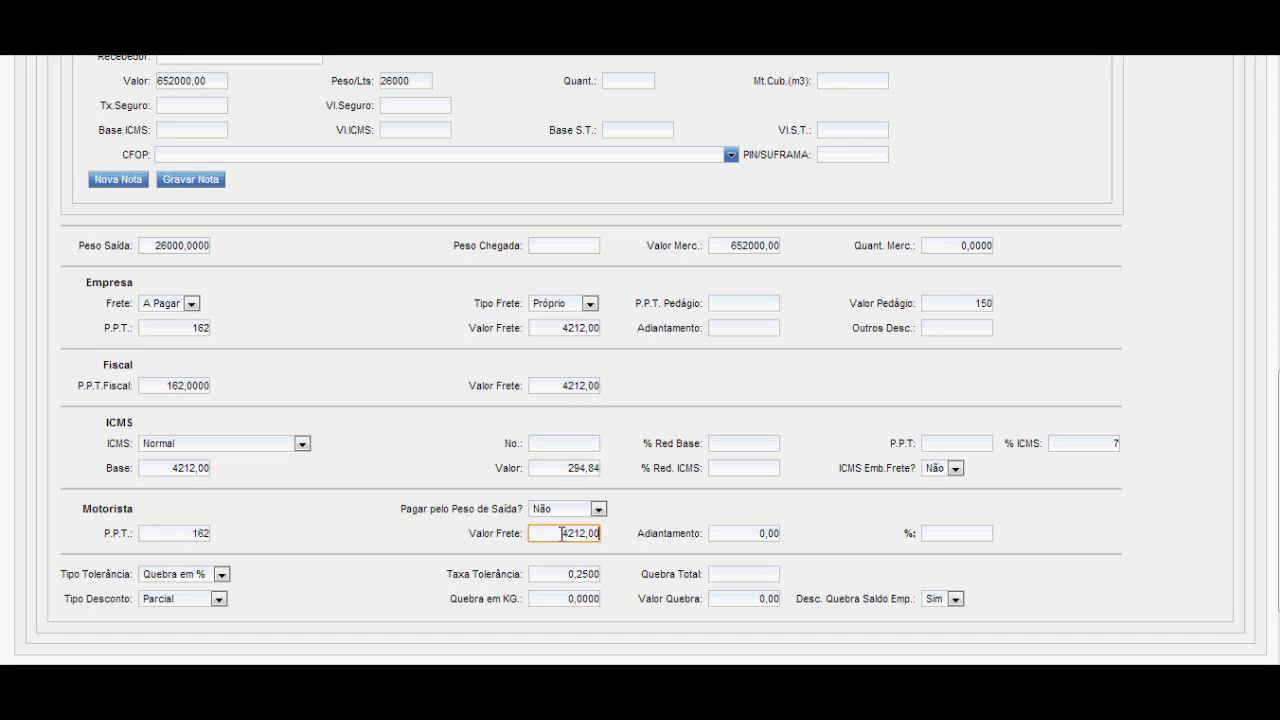
Set the percentage next to the driver's advance (Adiantamento) to 10.
left_click(762, 533)
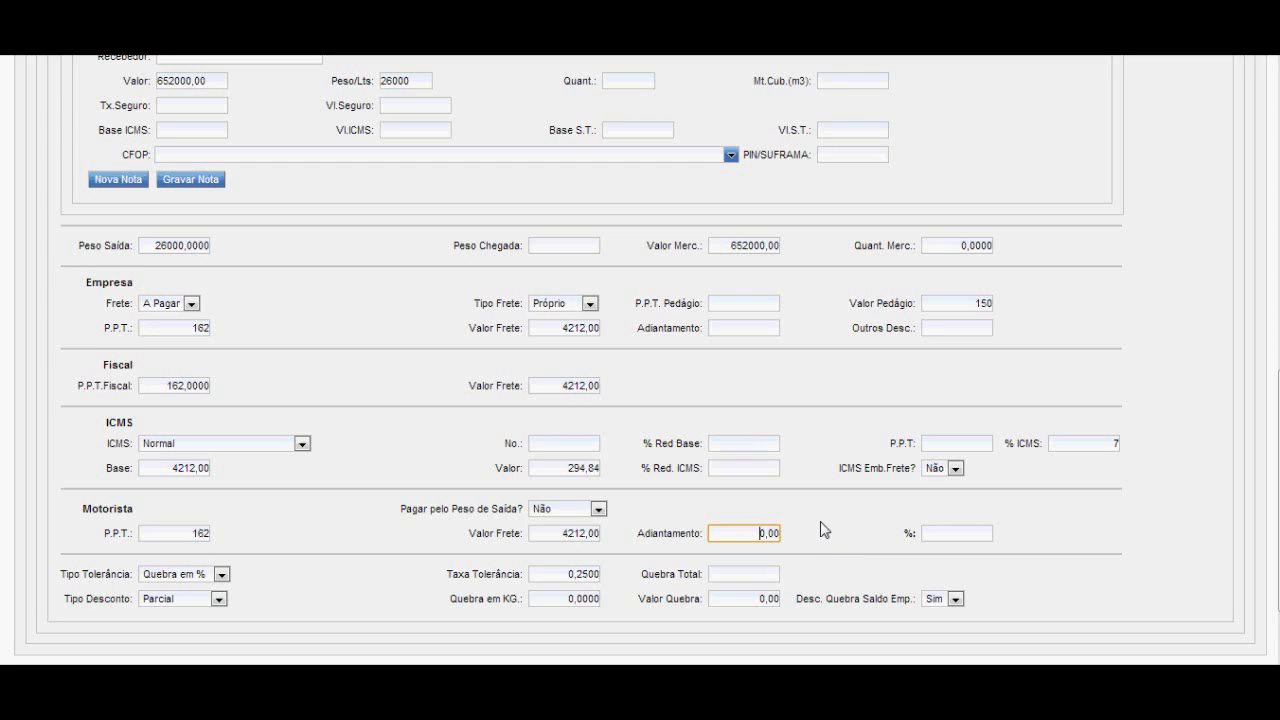
left_click(939, 532)
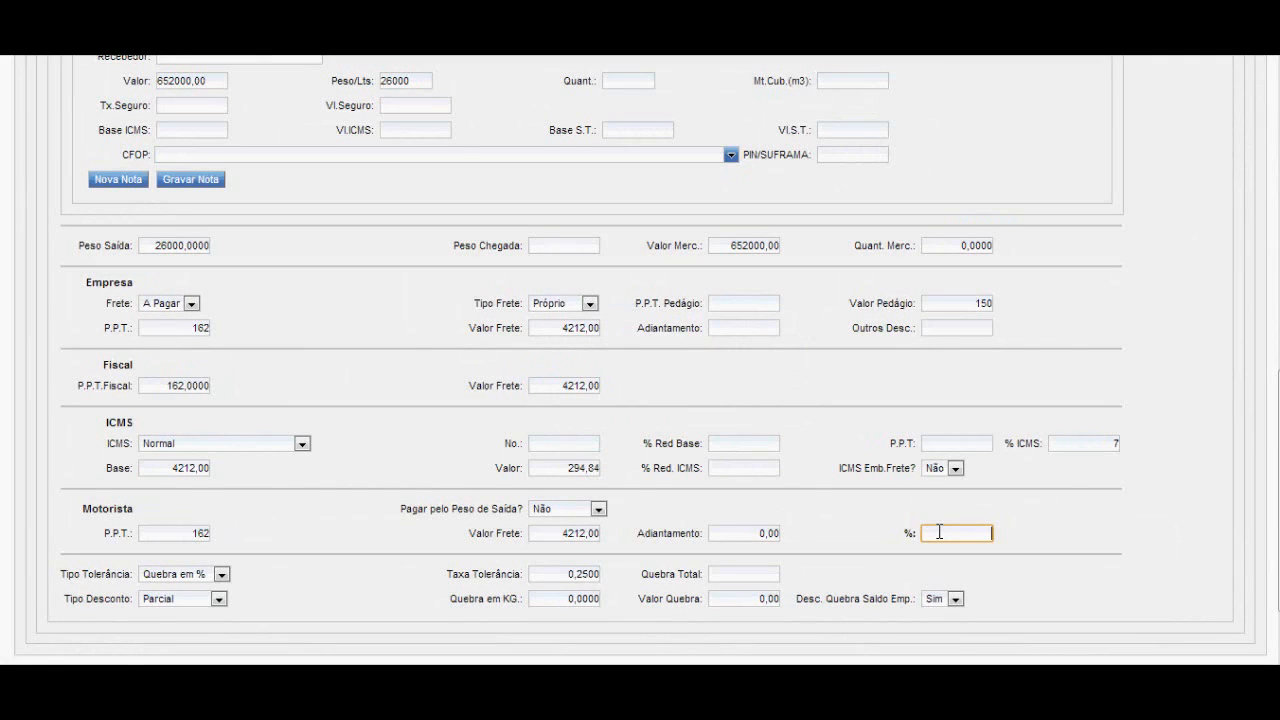
type("10")
left_click(1046, 543)
Review the available tolerance types and the tolerance rate (Taxa Tolerância).
left_click(222, 575)
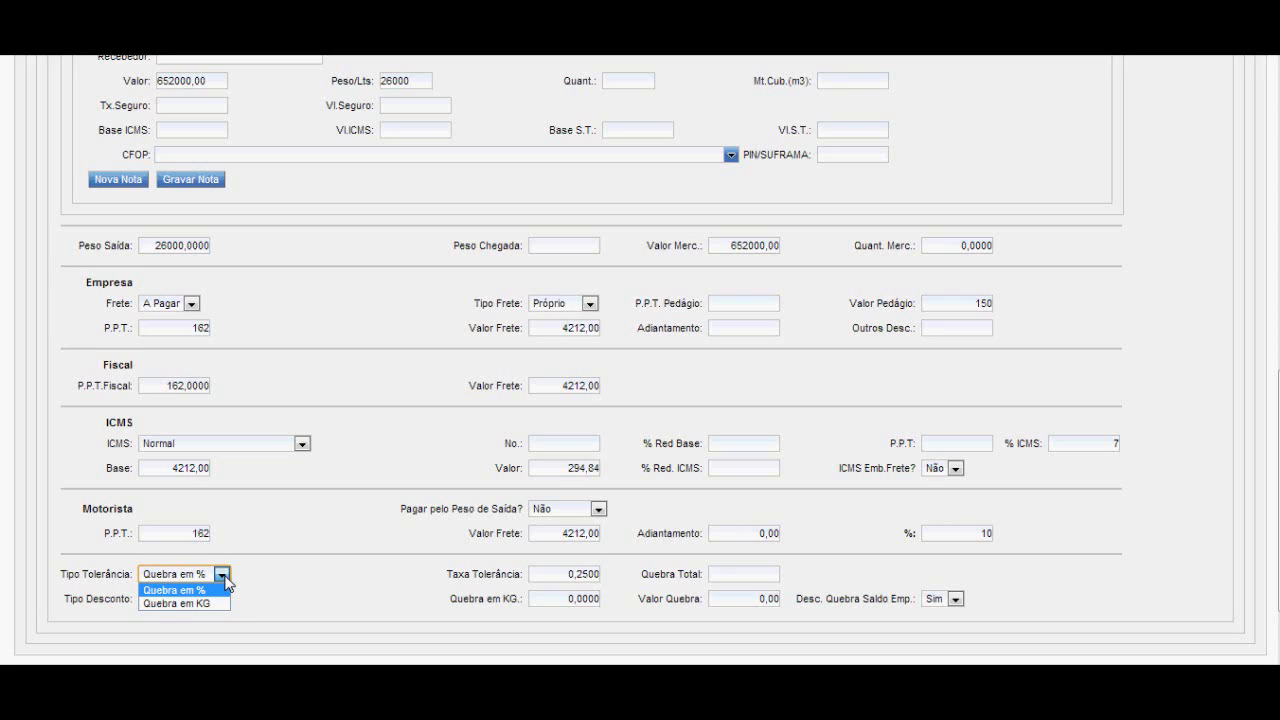
left_click(226, 580)
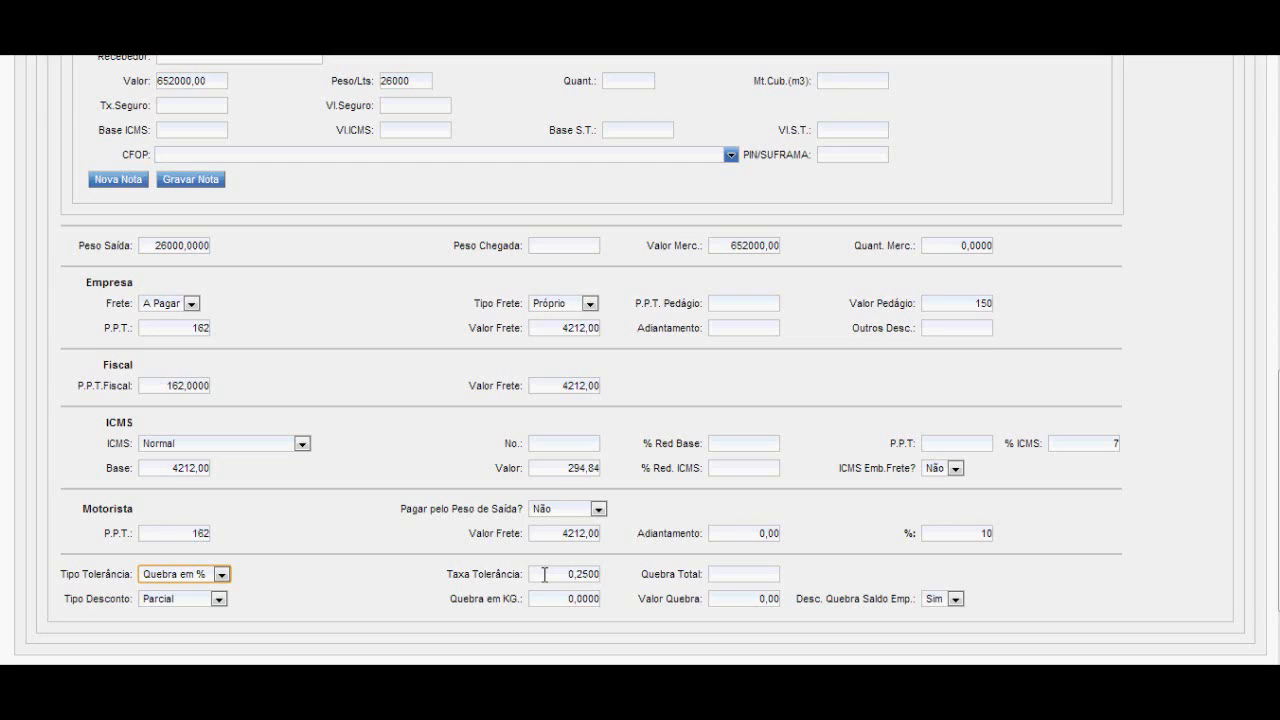
left_click(587, 575)
left_click_drag(595, 575, 626, 574)
left_click(558, 575)
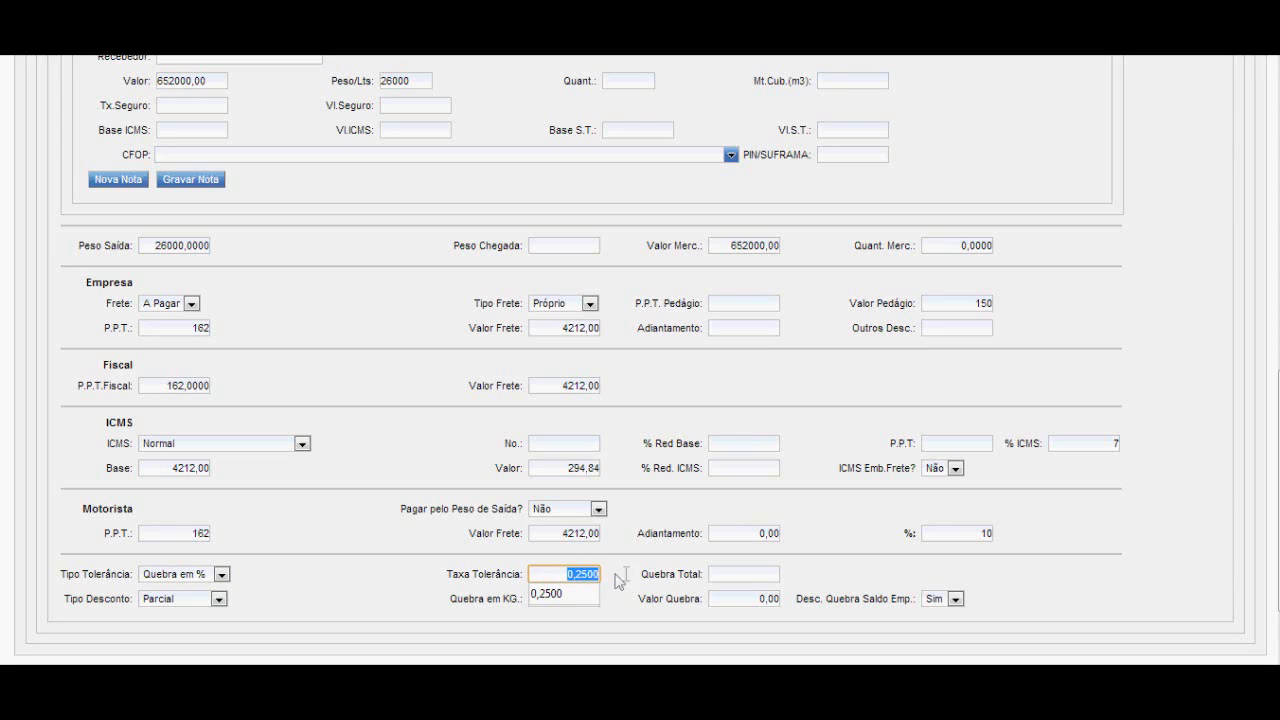
left_click(594, 574)
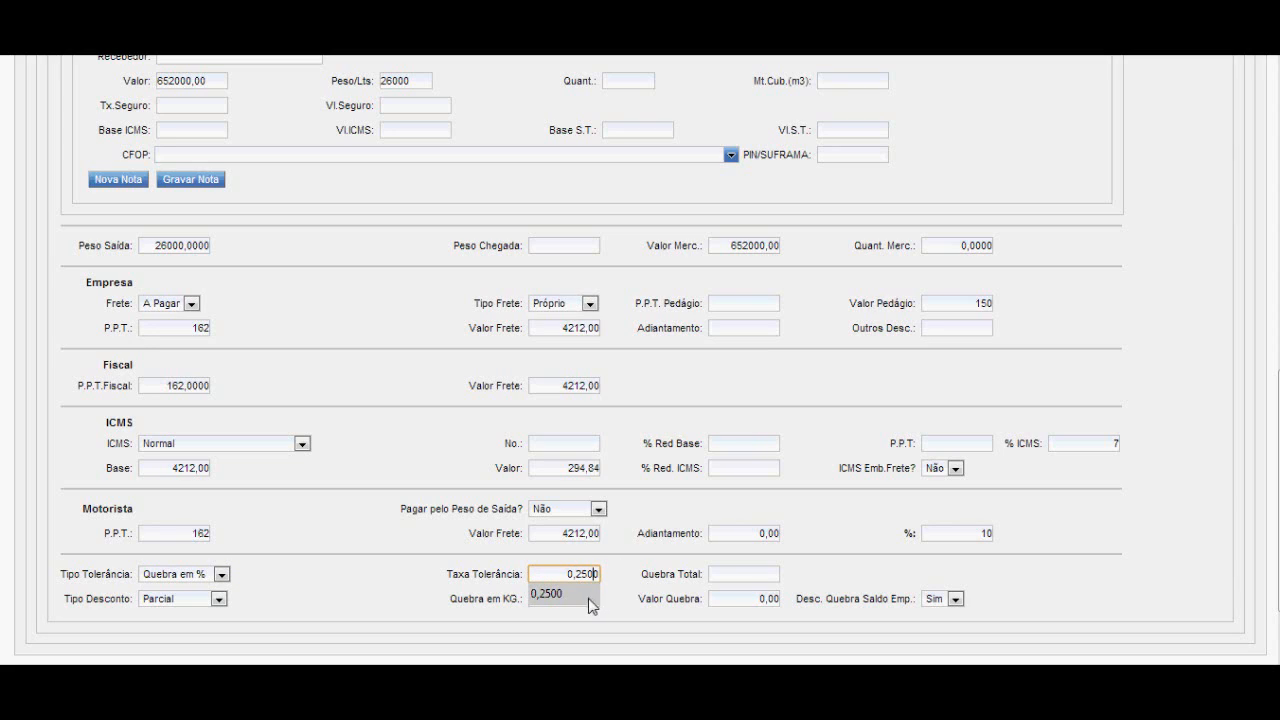
Set the tolerance rate (Taxa Tolerância) to 0,2500 and choose Parcial as the discount type (Tipo Desconto).
left_click(589, 600)
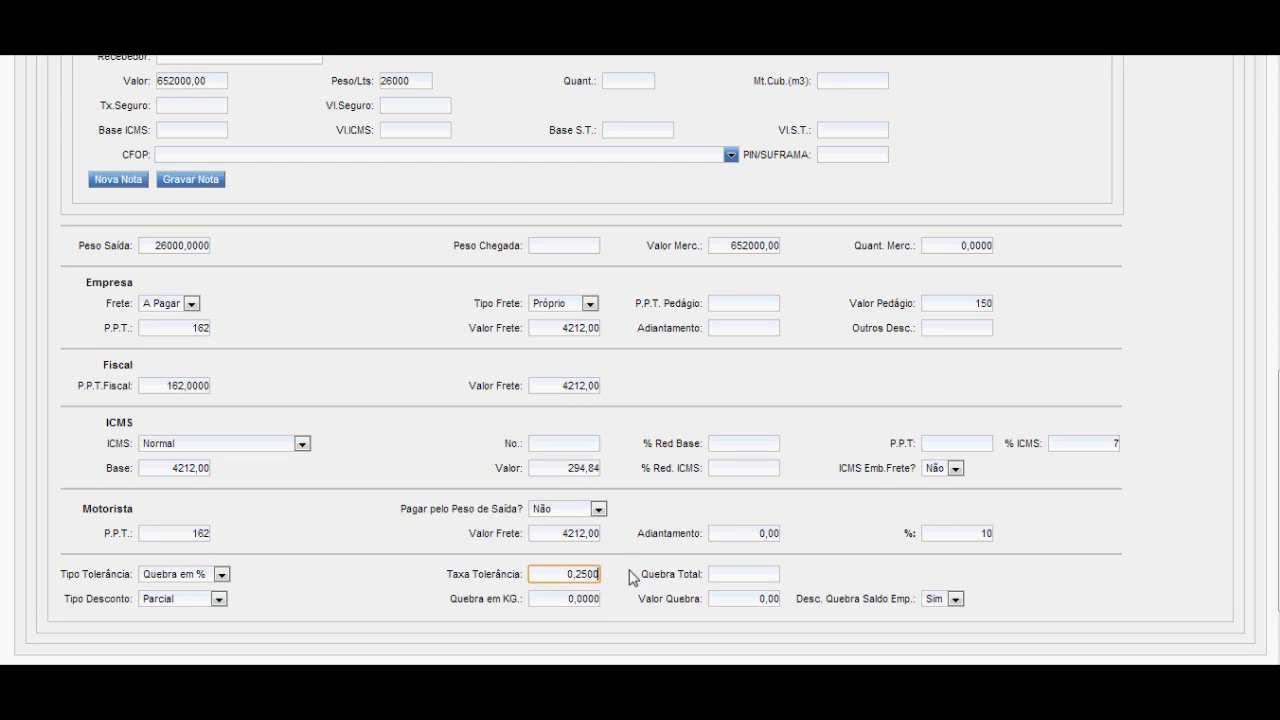
left_click(716, 578)
left_click(219, 599)
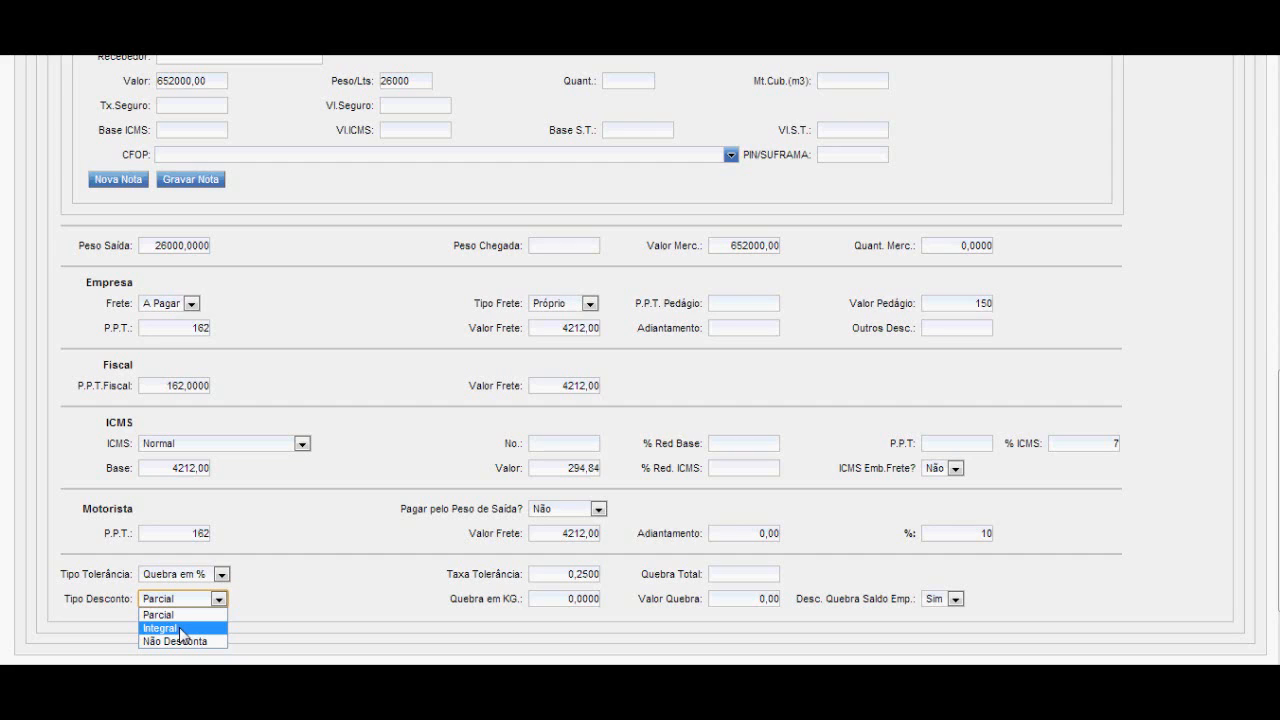
left_click(160, 614)
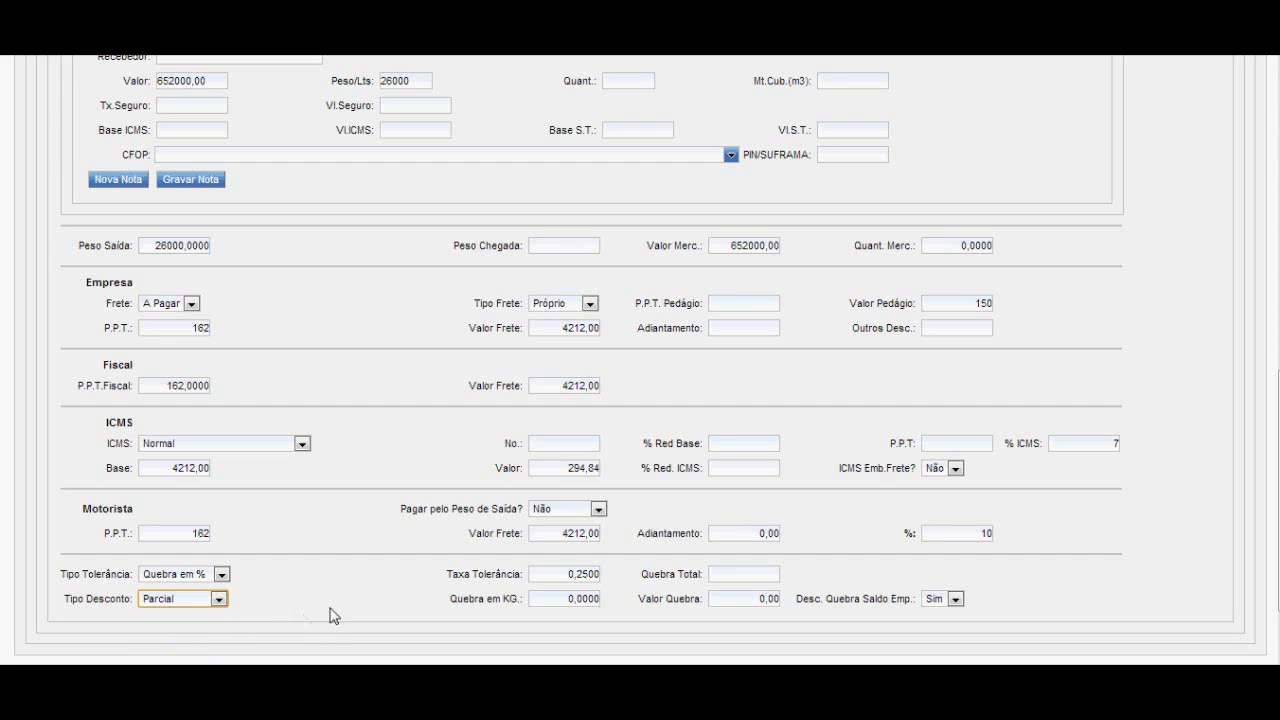
Go through the Quebra em KG and Valor Quebra fields and choose Sim for Desc. Quebra Saldo Emp.
left_click(553, 603)
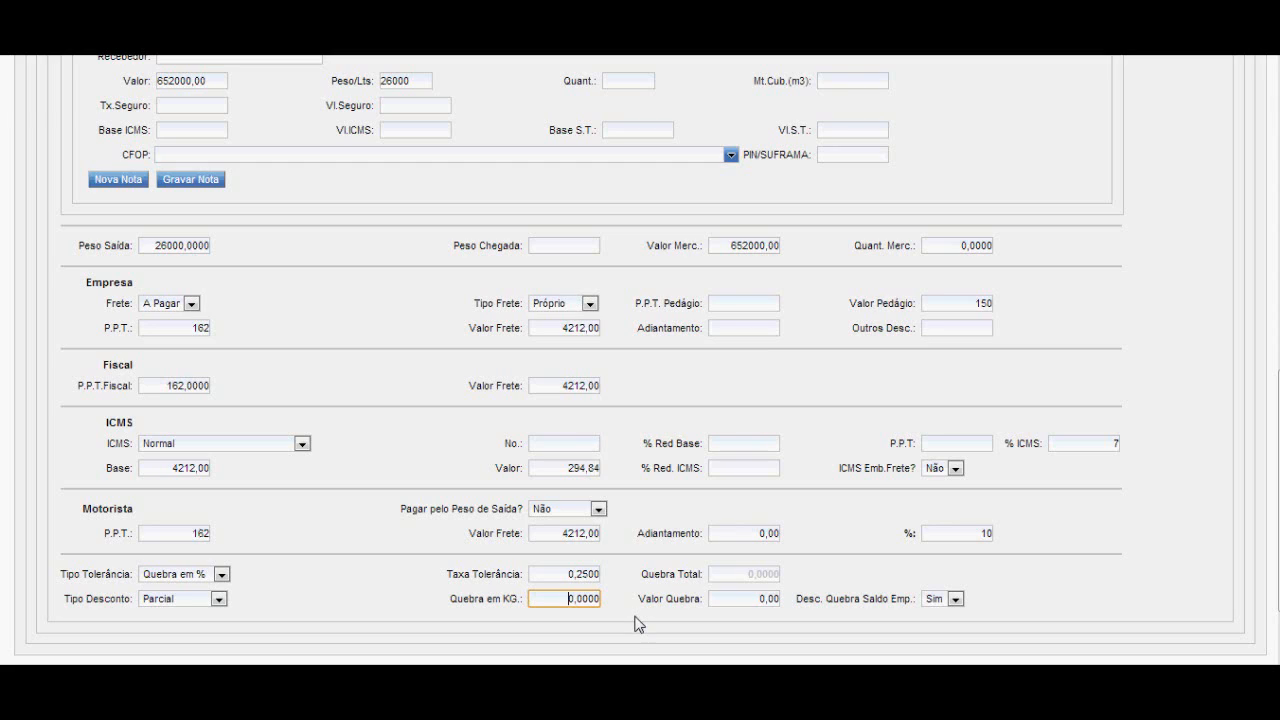
left_click(726, 598)
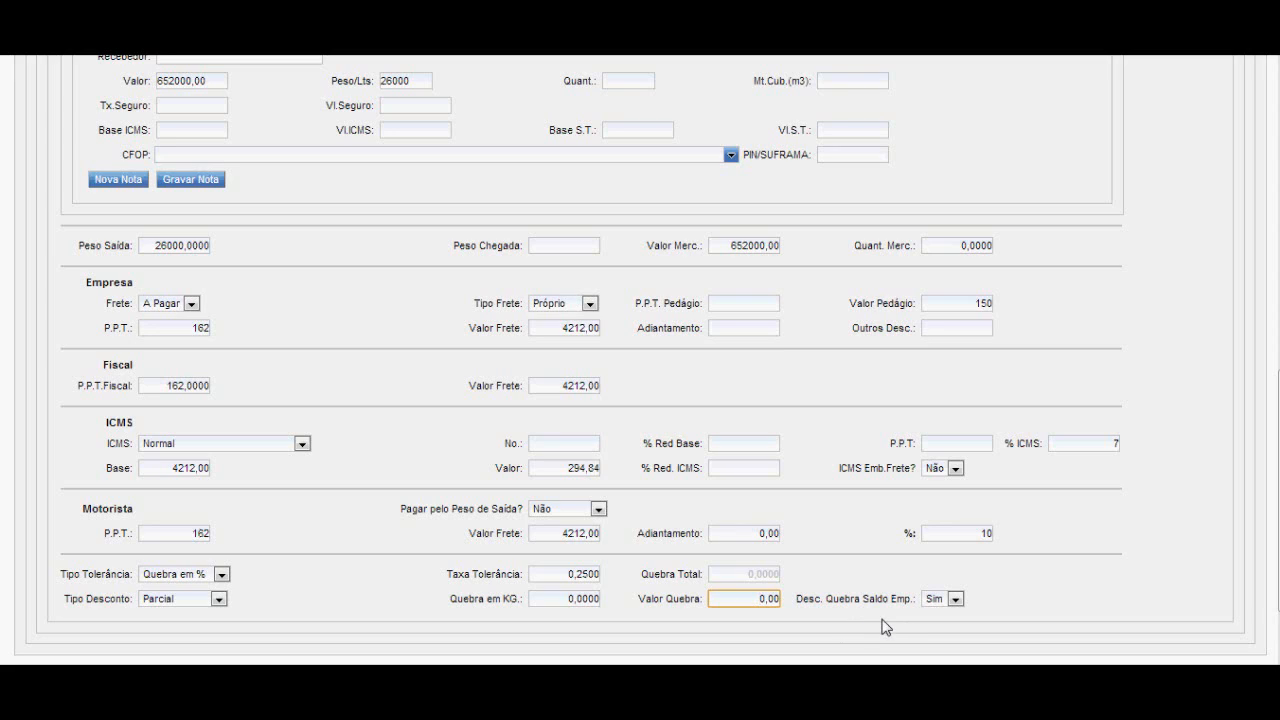
left_click(985, 600)
left_click(956, 599)
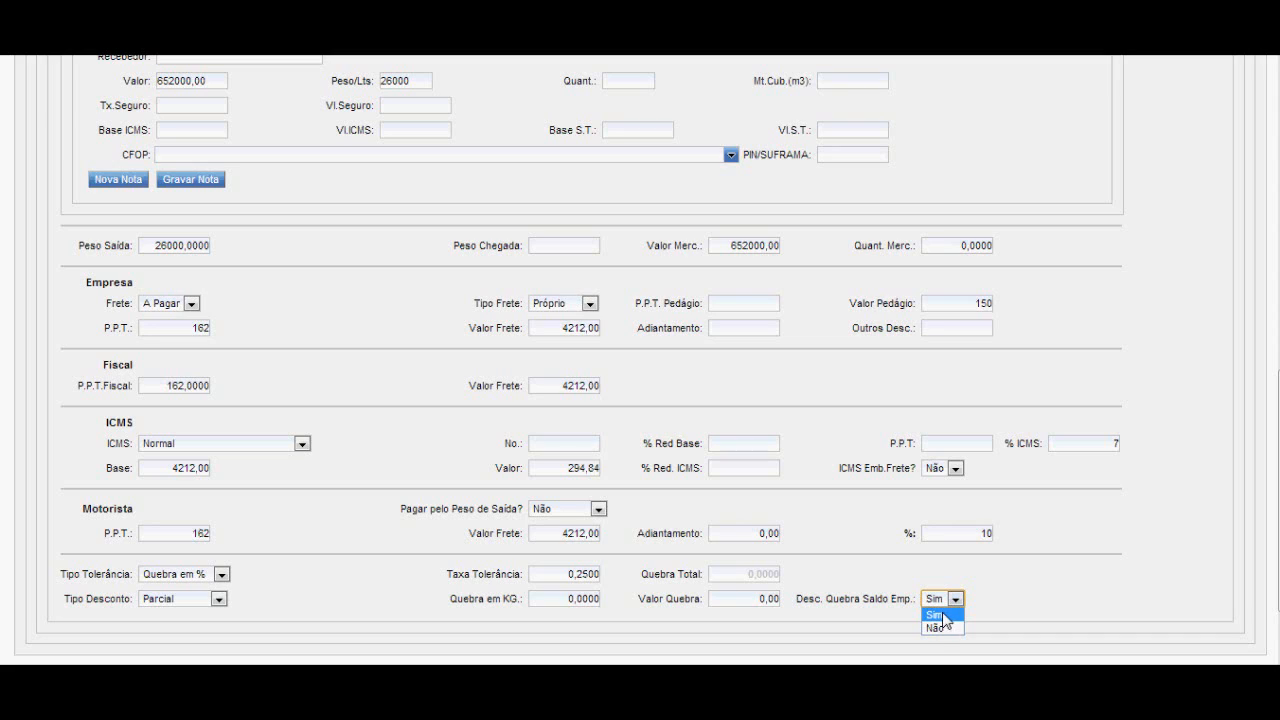
left_click(941, 616)
left_click(1024, 580)
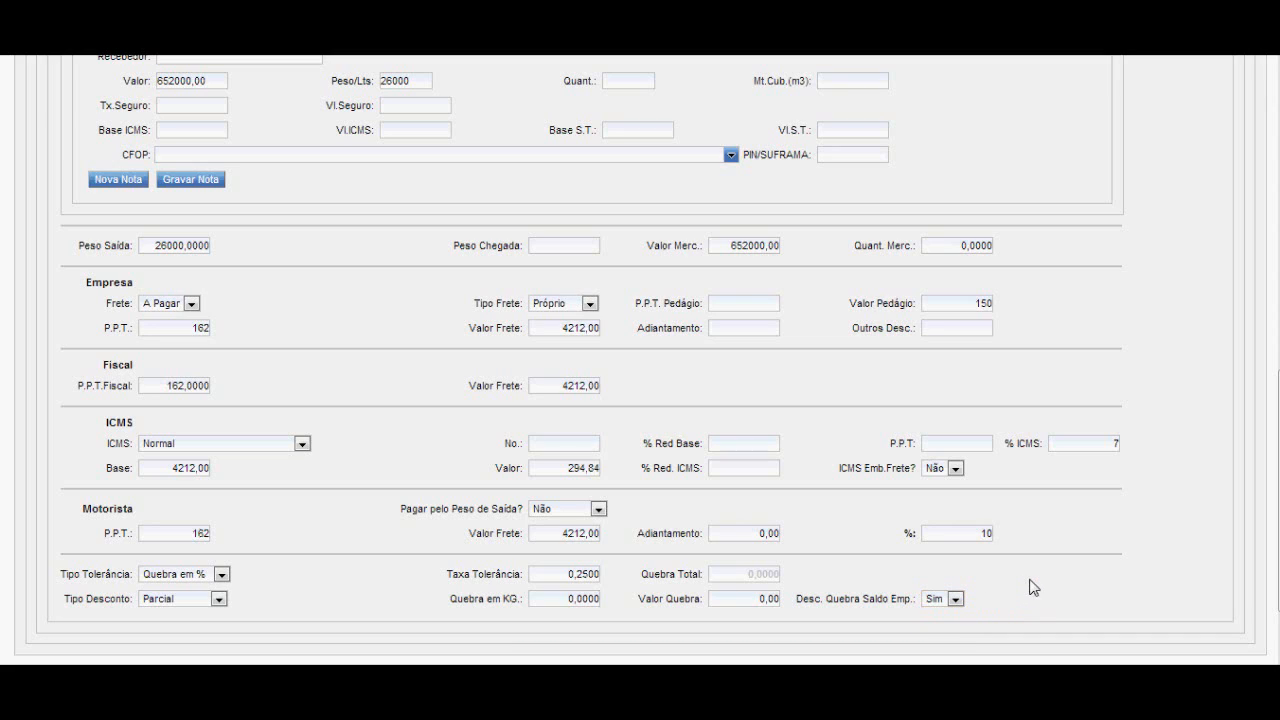
Review the trip's complementary data fields (Complemento) and save the trip record.
scroll(1005, 603, "up", 10)
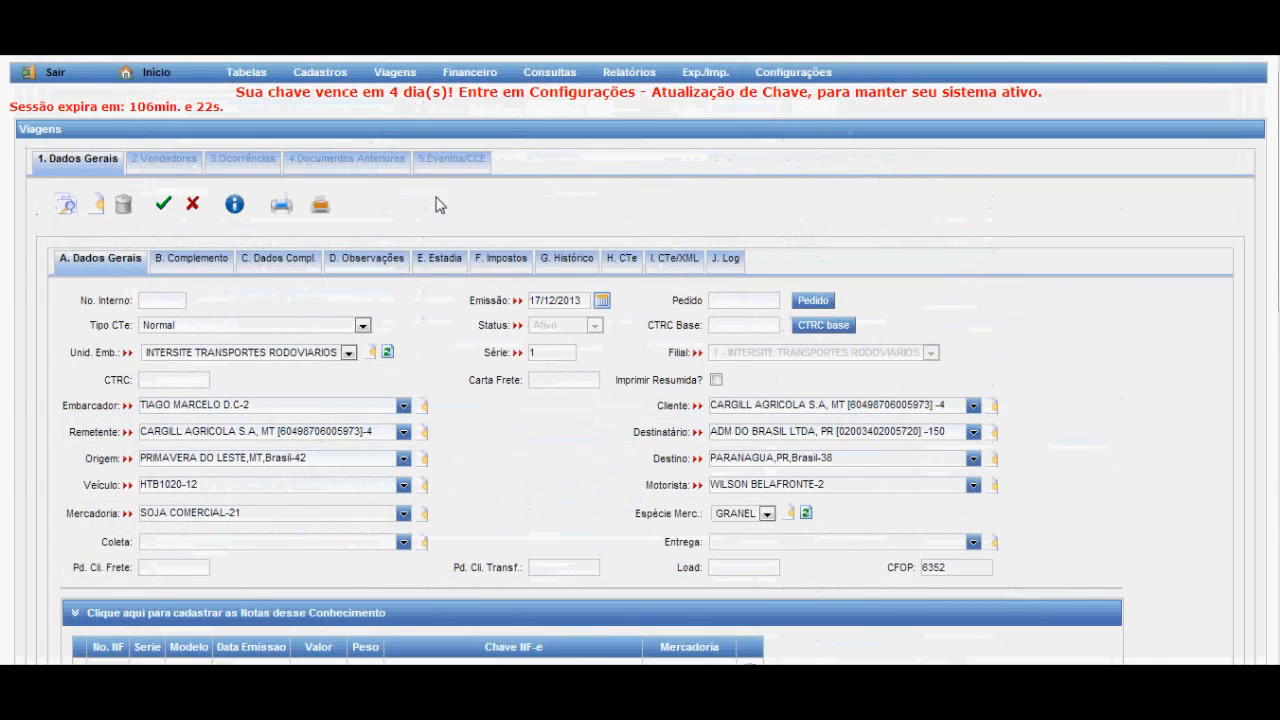
left_click(192, 262)
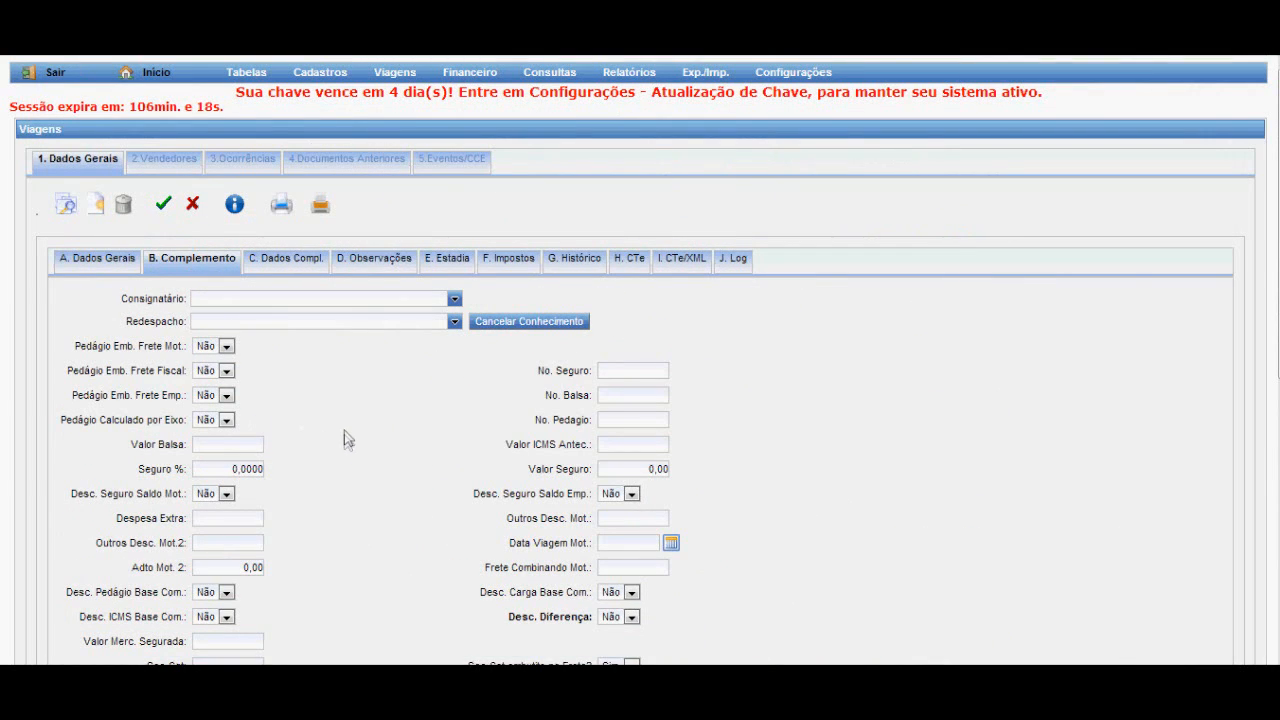
scroll(344, 436, "down", 2)
scroll(344, 436, "down", 3)
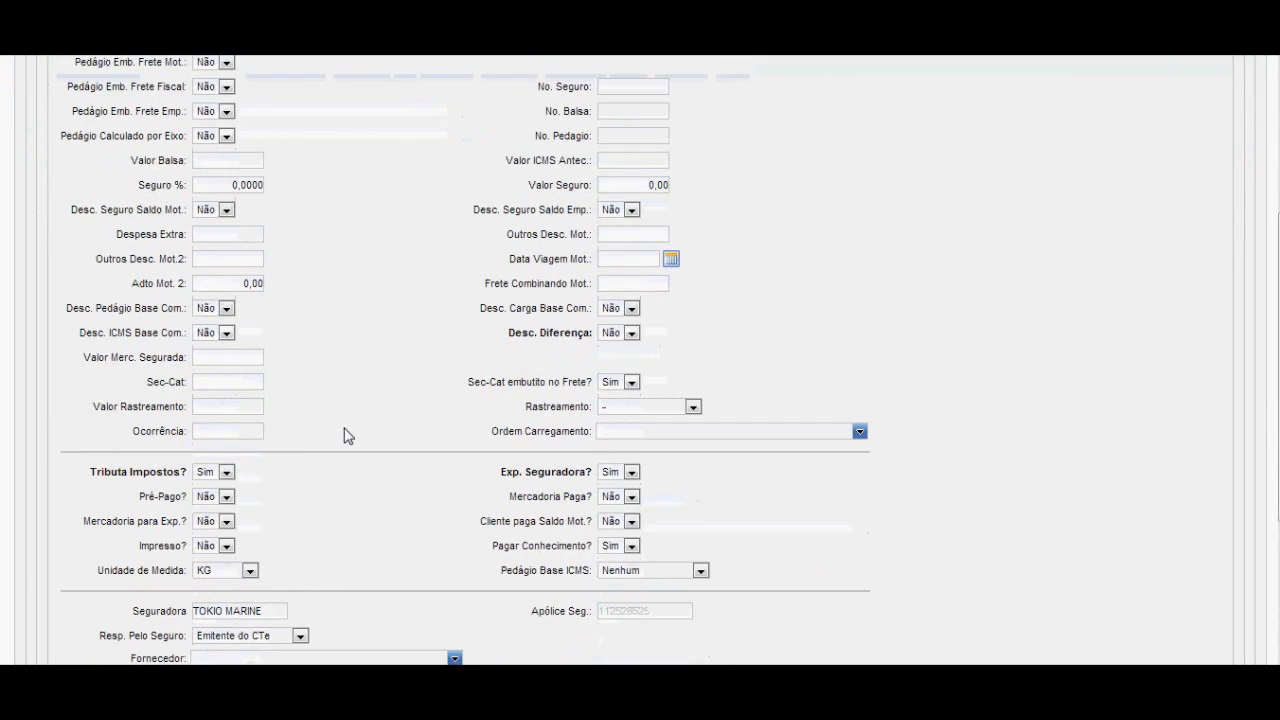
scroll(344, 436, "up", 4)
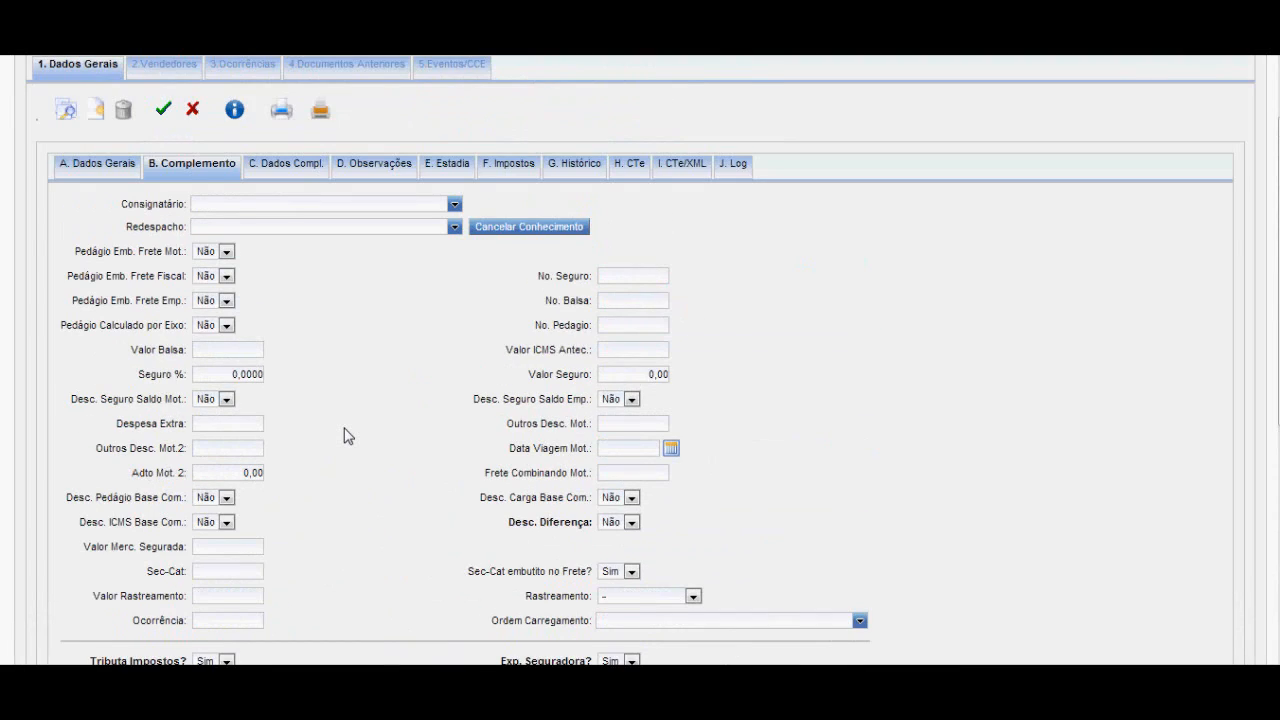
scroll(344, 436, "up", 1)
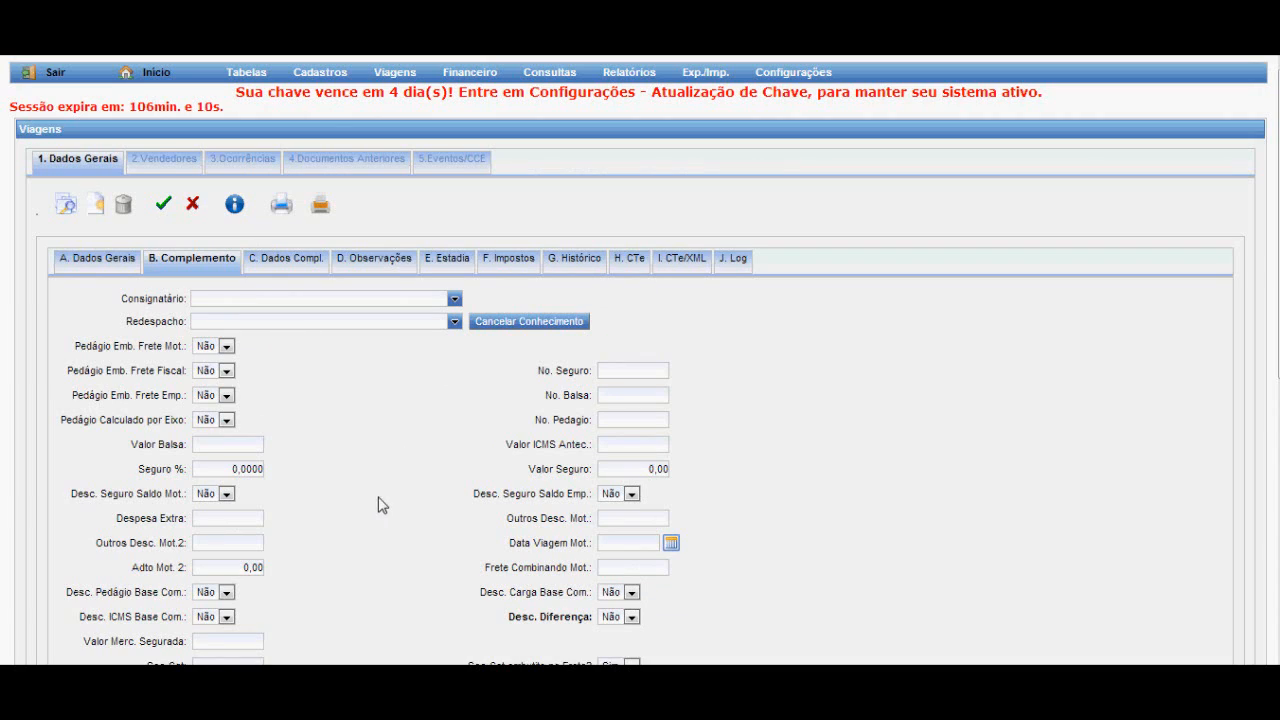
left_click(163, 202)
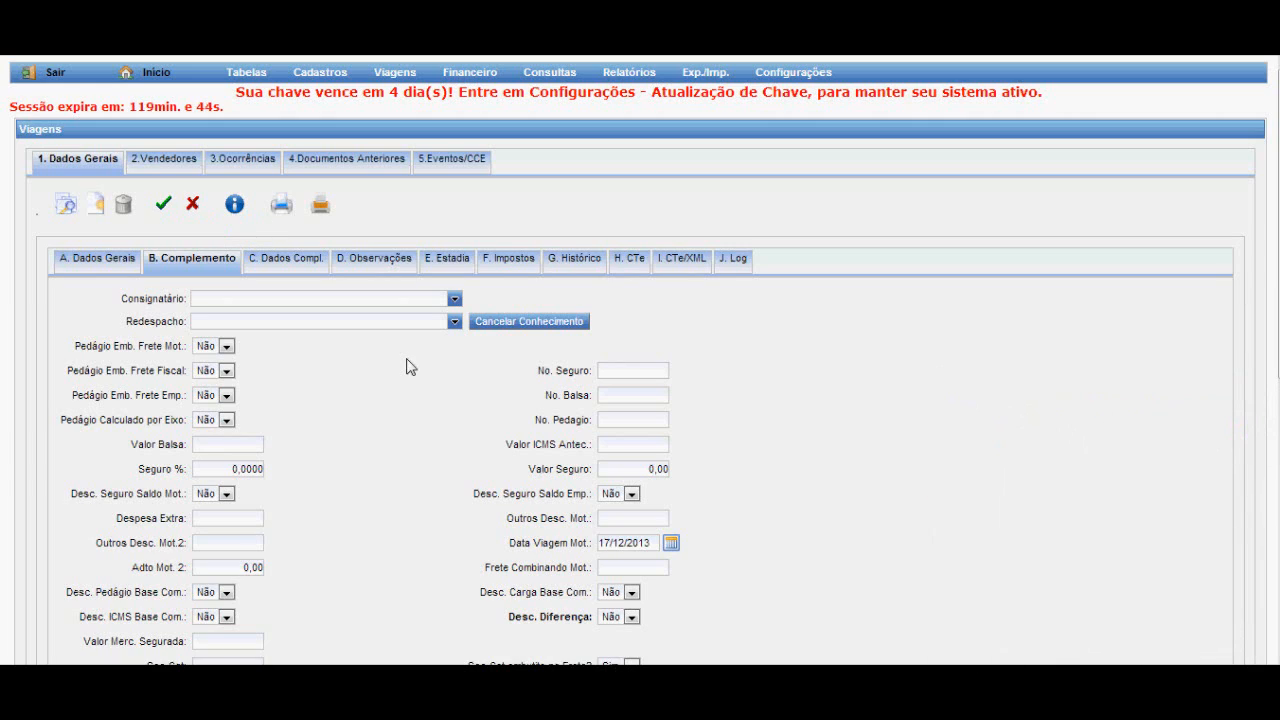
left_click(165, 212)
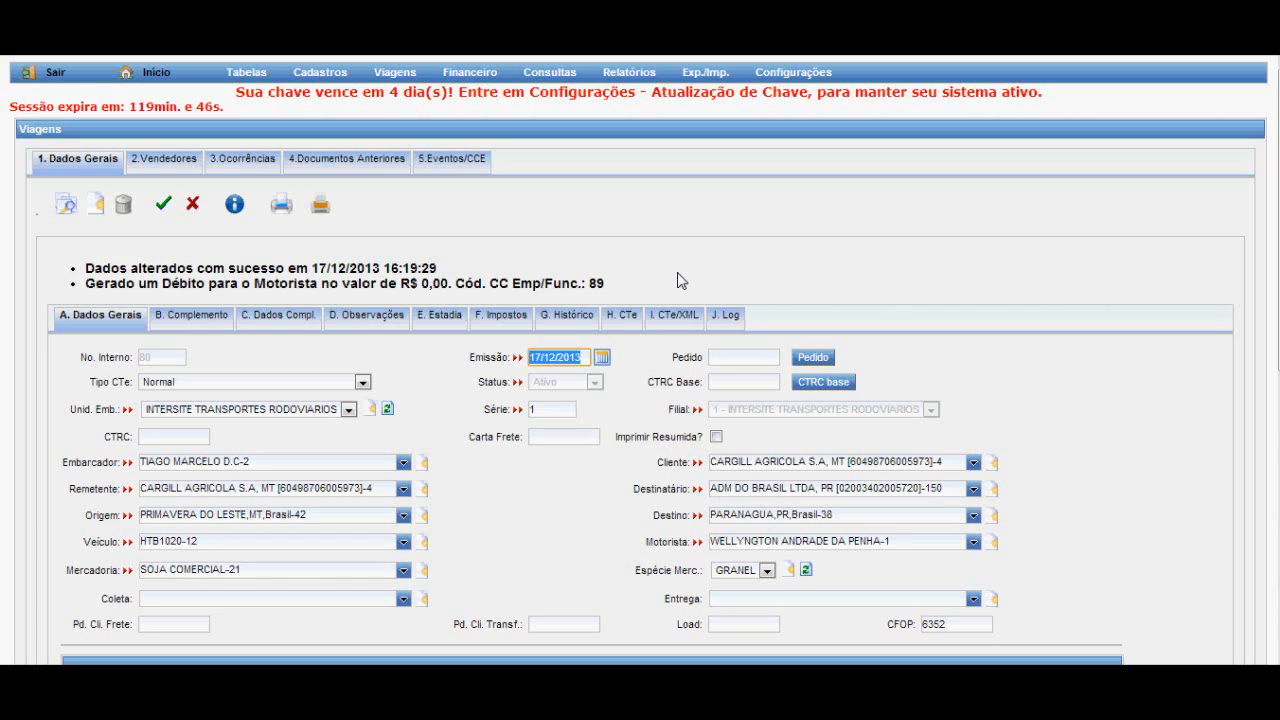
Open the trip's CTe data and check the status of the EMonitor service.
left_click(620, 317)
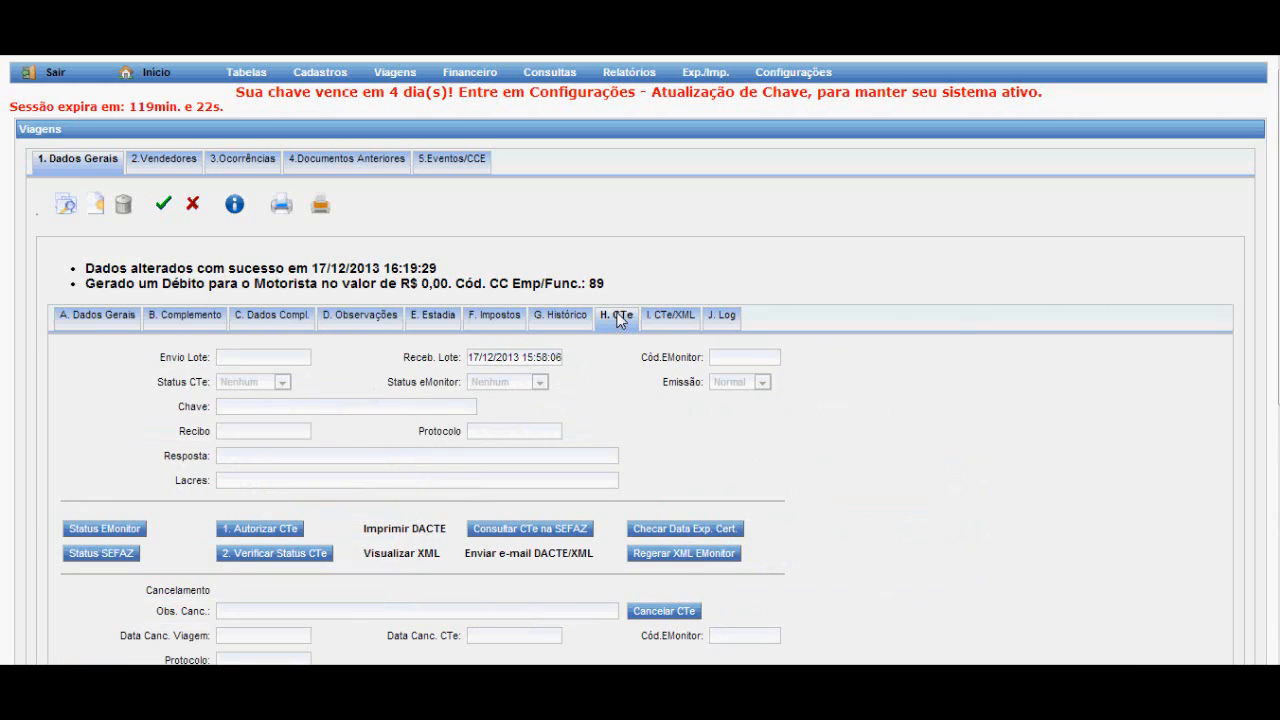
scroll(620, 317, "down", 2)
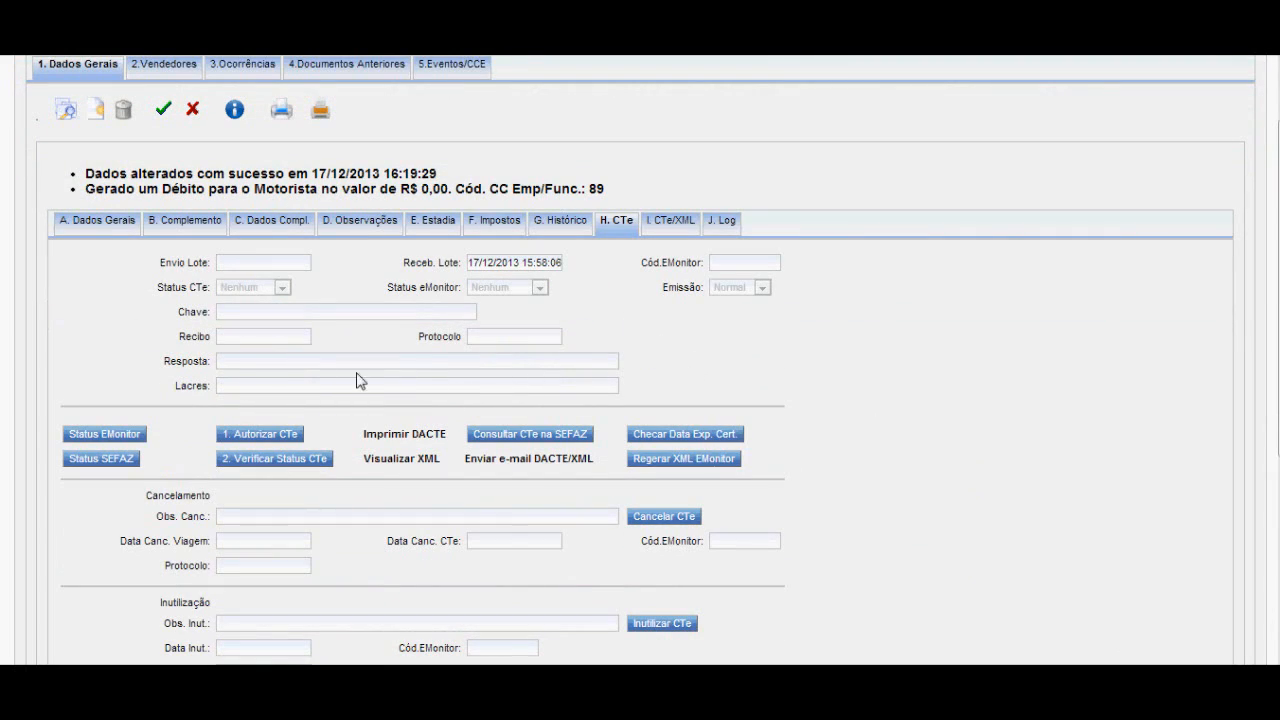
left_click(88, 436)
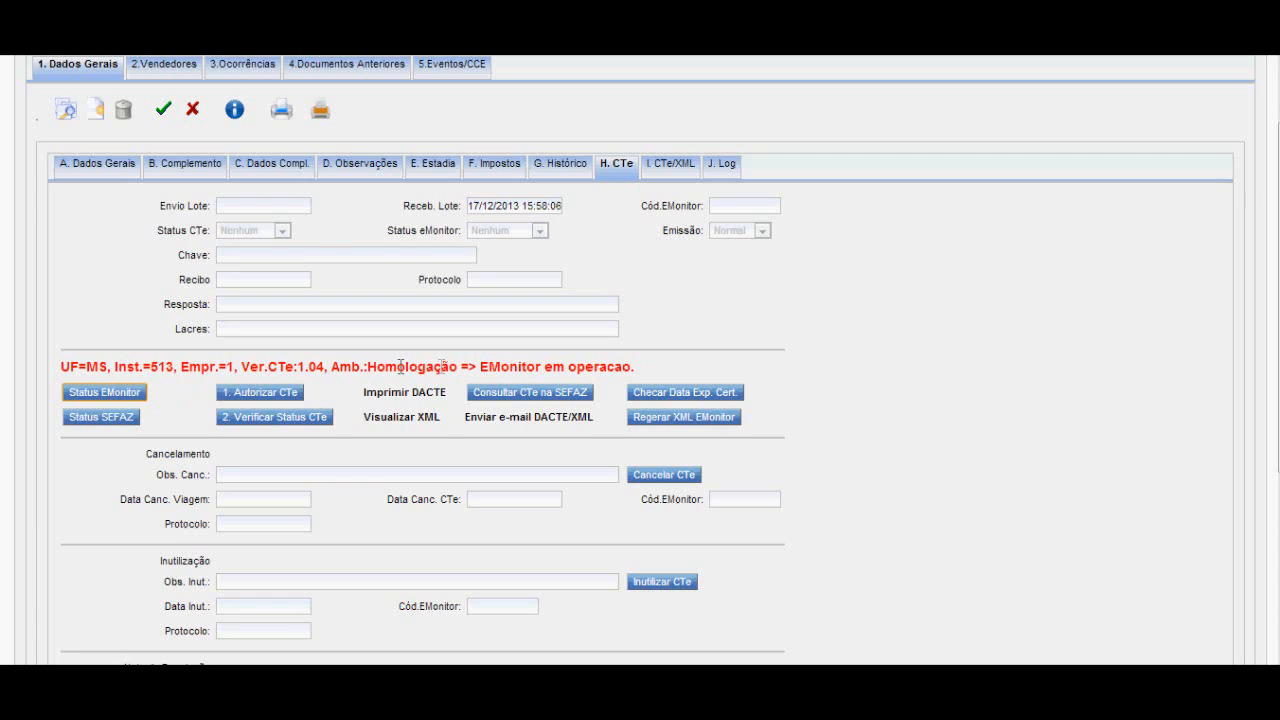
left_click(485, 365)
left_click_drag(485, 365, 640, 365)
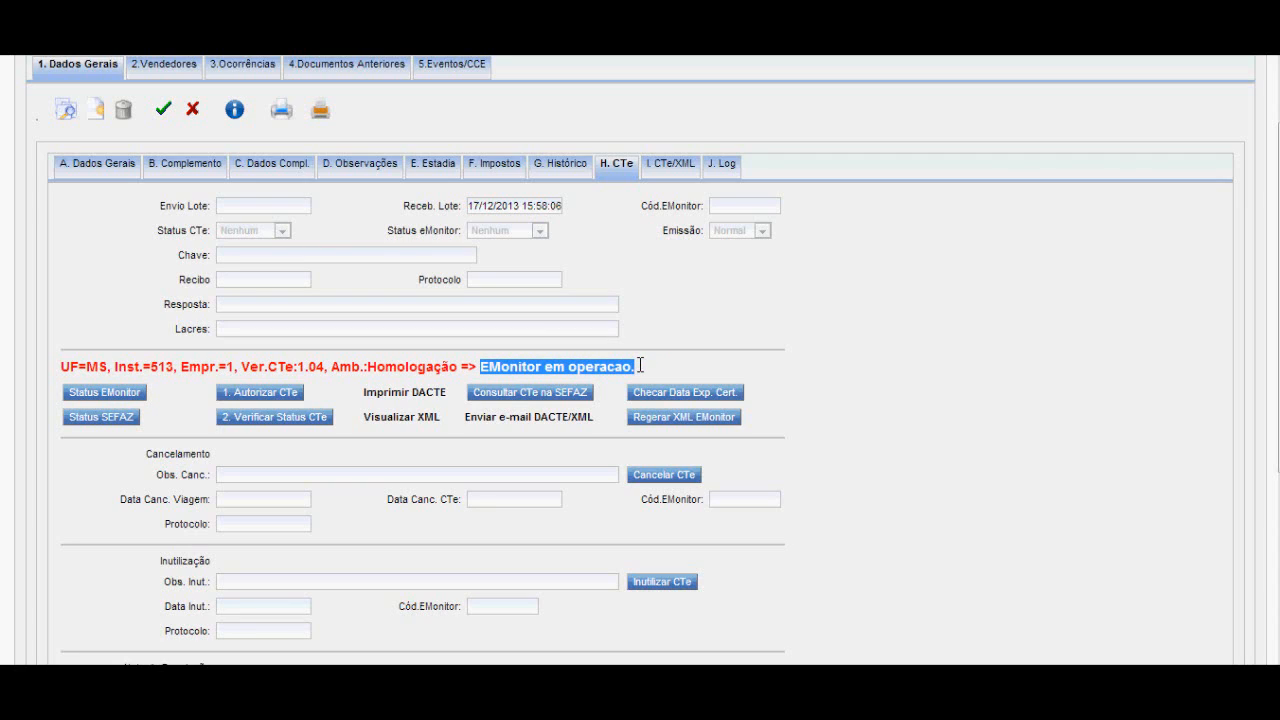
left_click(640, 365)
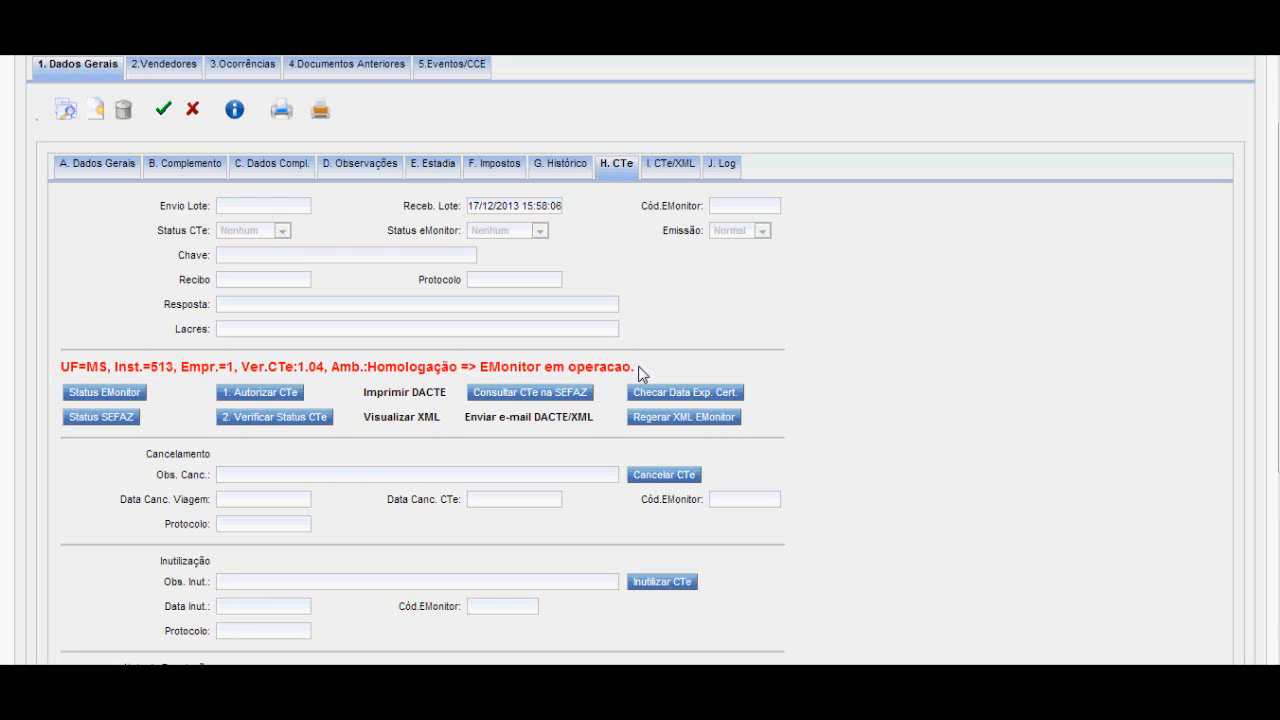
Check the status of the CTe service at SEFAZ and read the returned message.
left_click(126, 420)
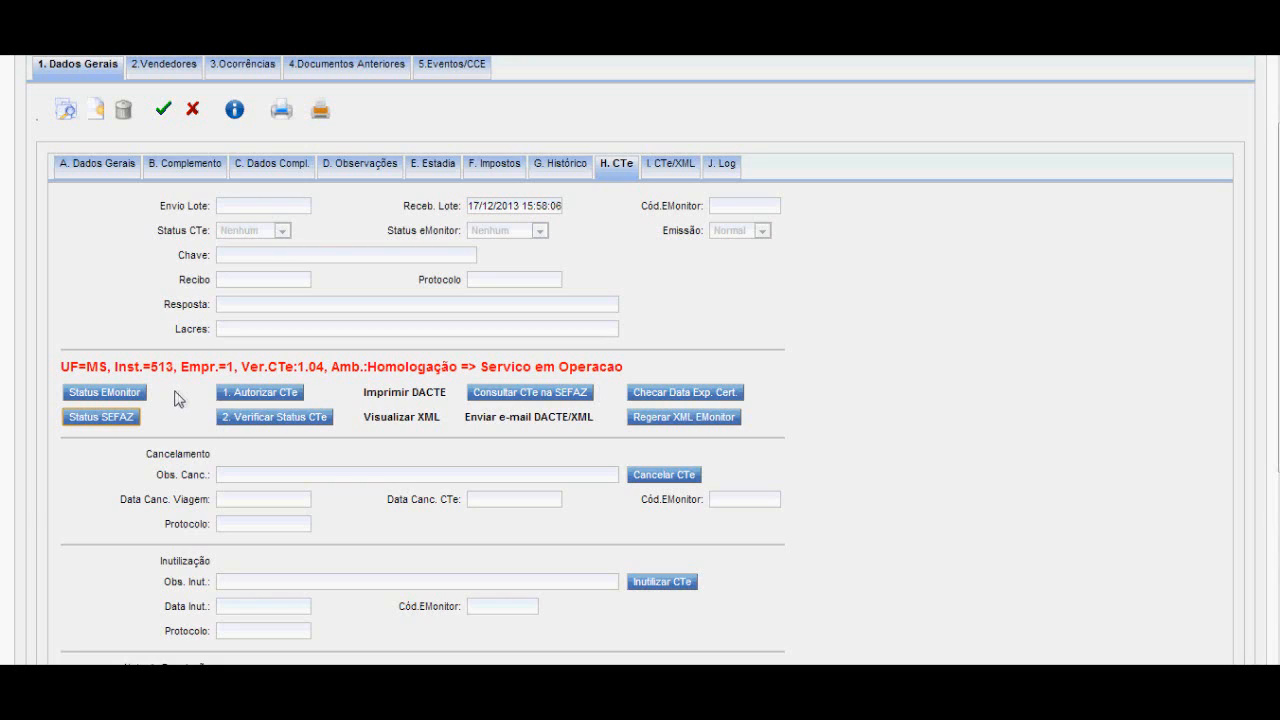
left_click_drag(479, 367, 624, 365)
left_click(624, 365)
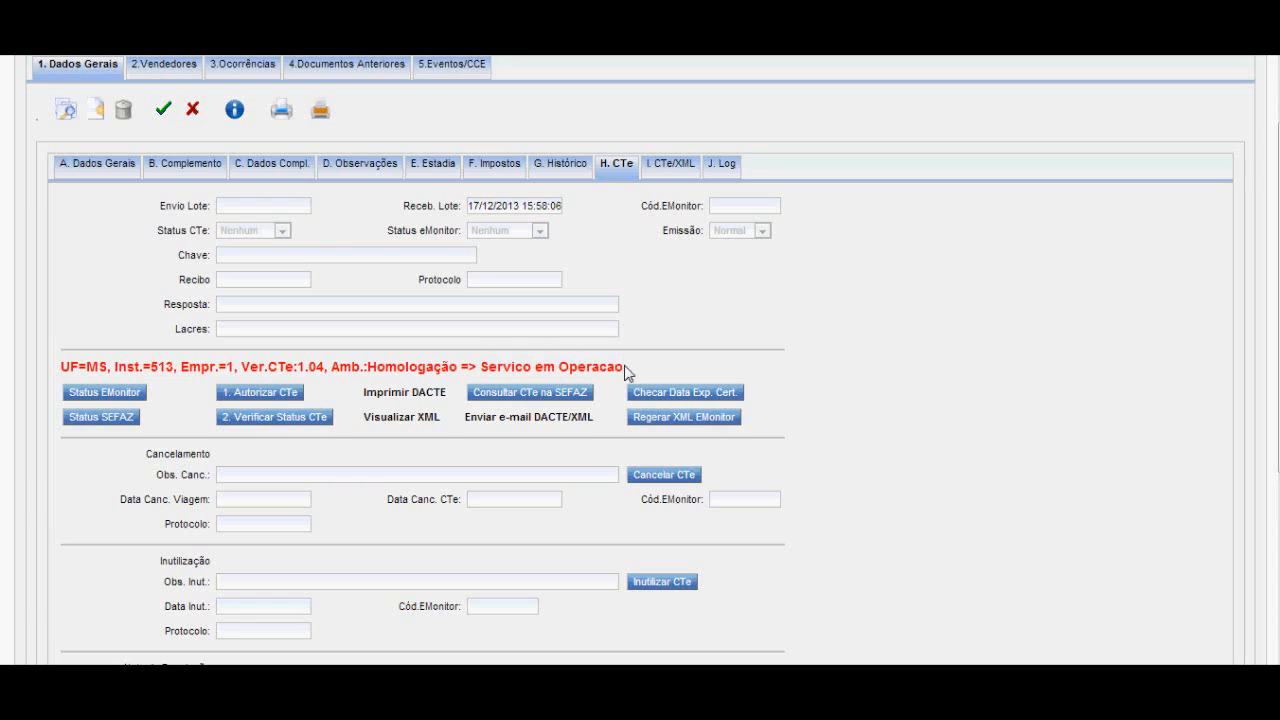
Send the trip's CTe to SEFAZ for authorization and read the instruction about verifying its status.
left_click(258, 393)
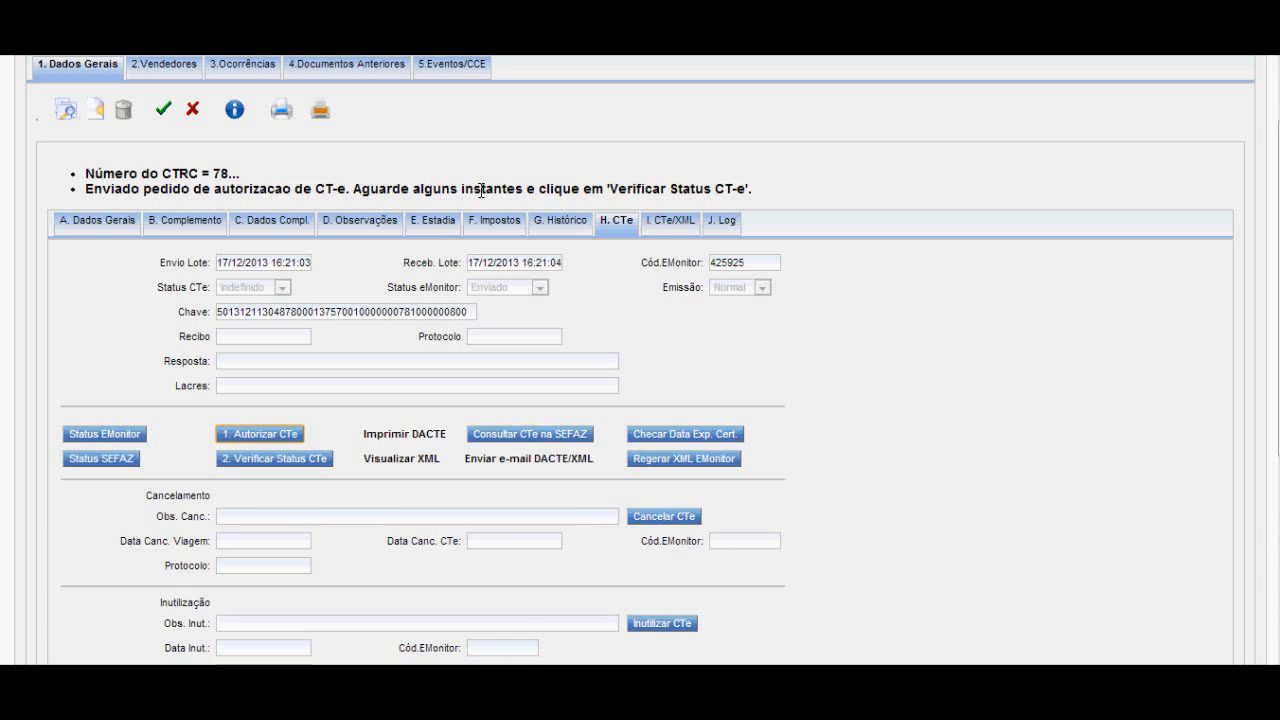
left_click_drag(607, 187, 750, 187)
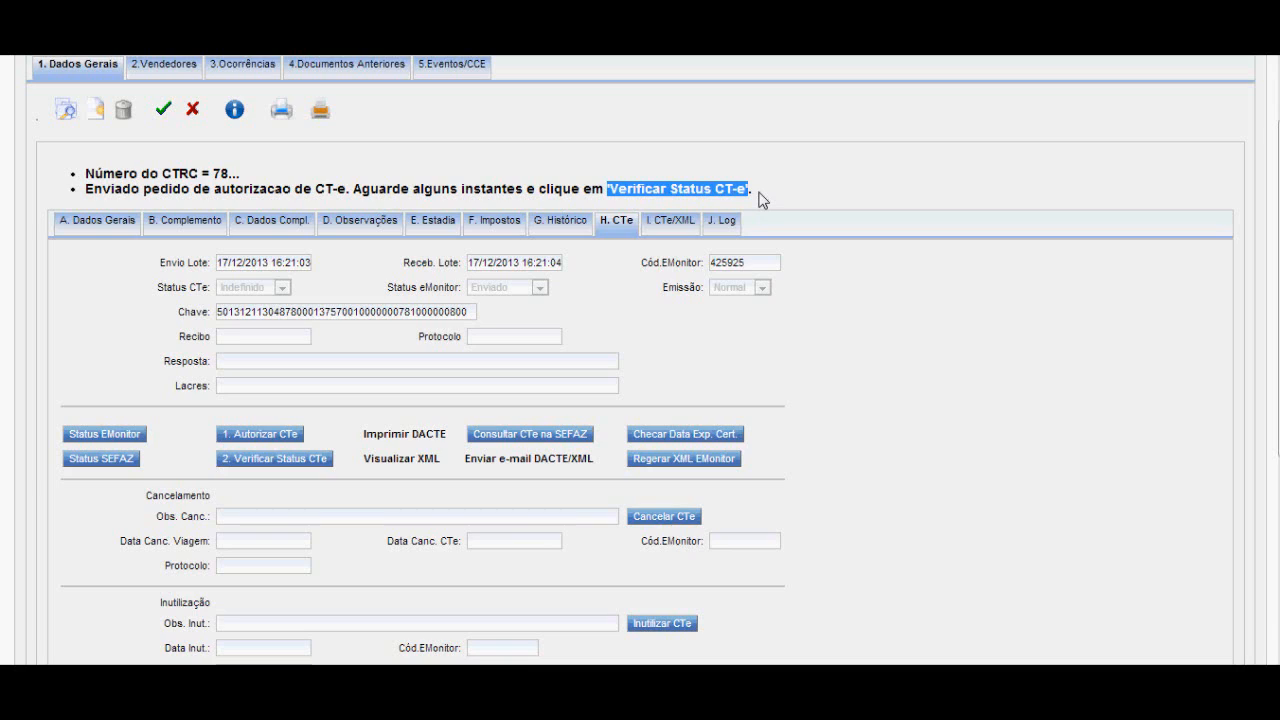
left_click(763, 200)
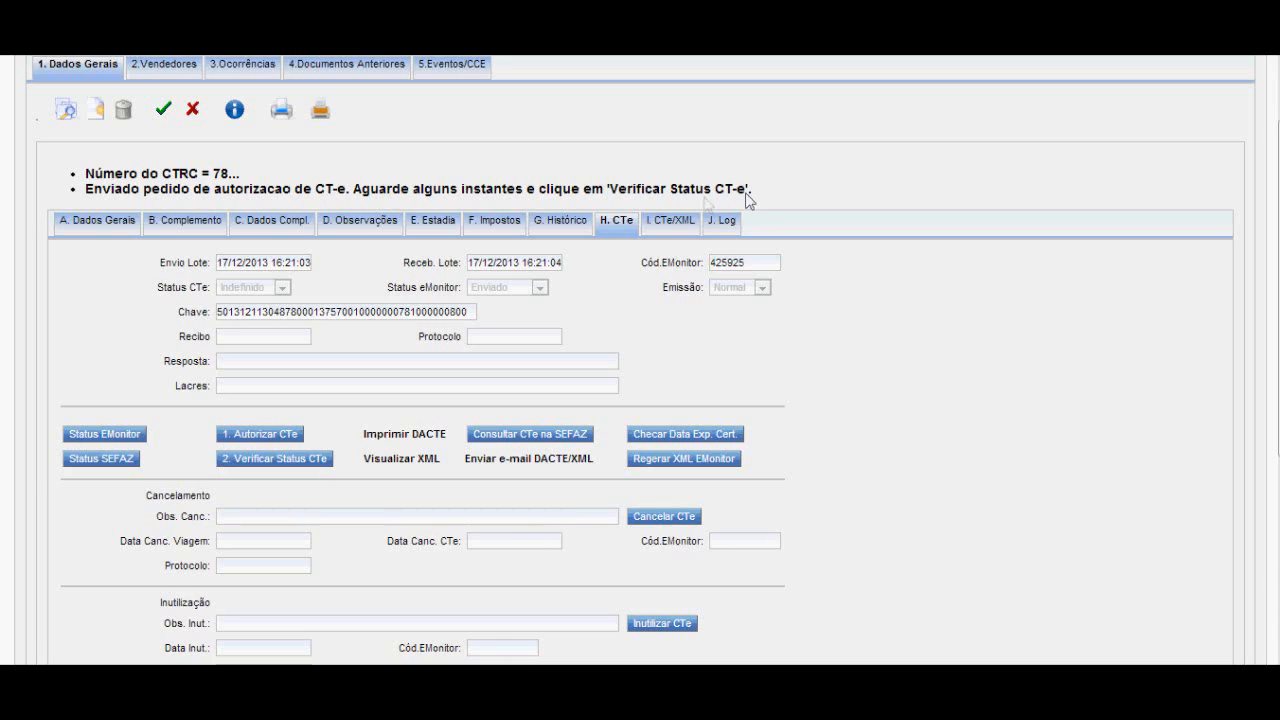
Verify the CTe's authorization status at SEFAZ and read the reply in the Resposta field.
left_click(295, 460)
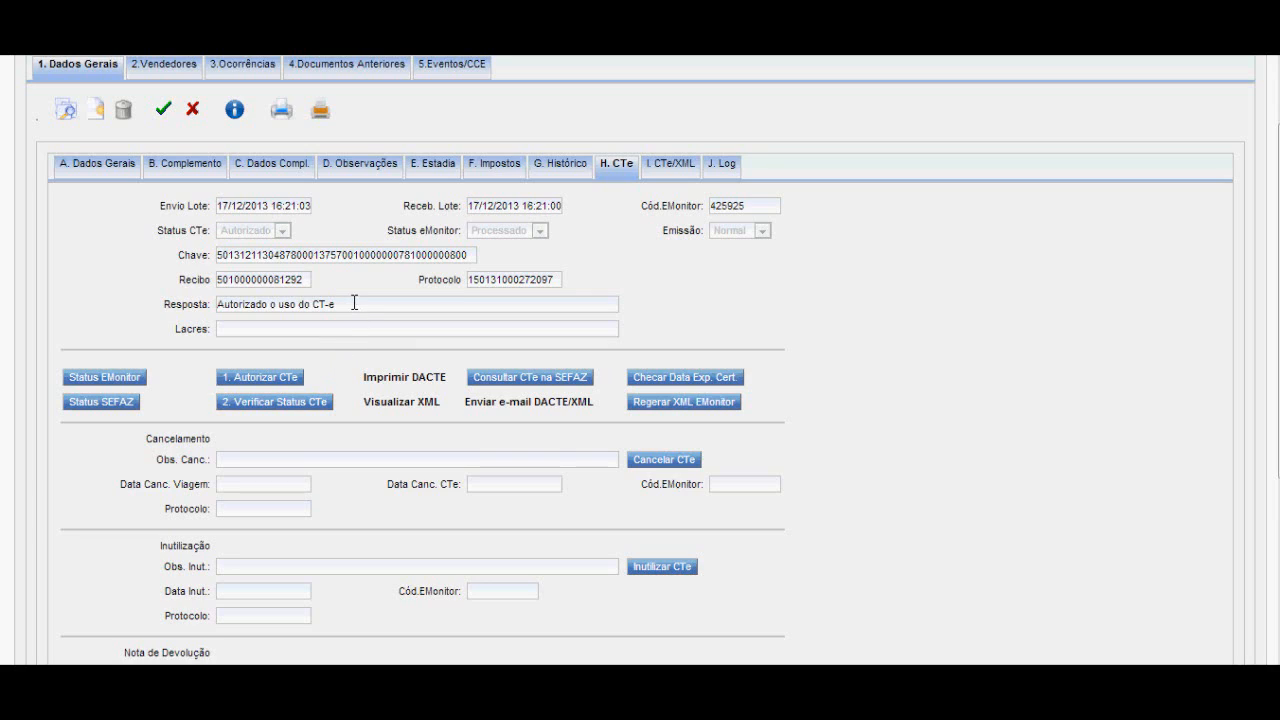
left_click_drag(338, 304, 213, 304)
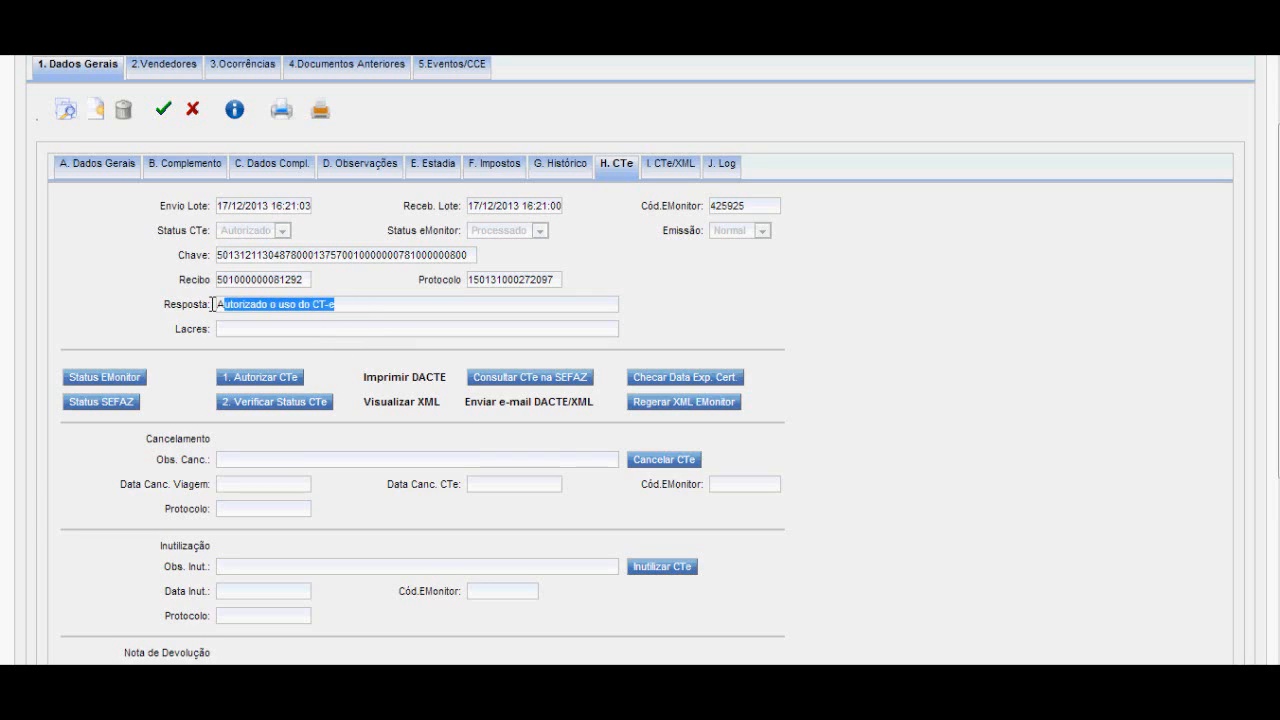
left_click(164, 310)
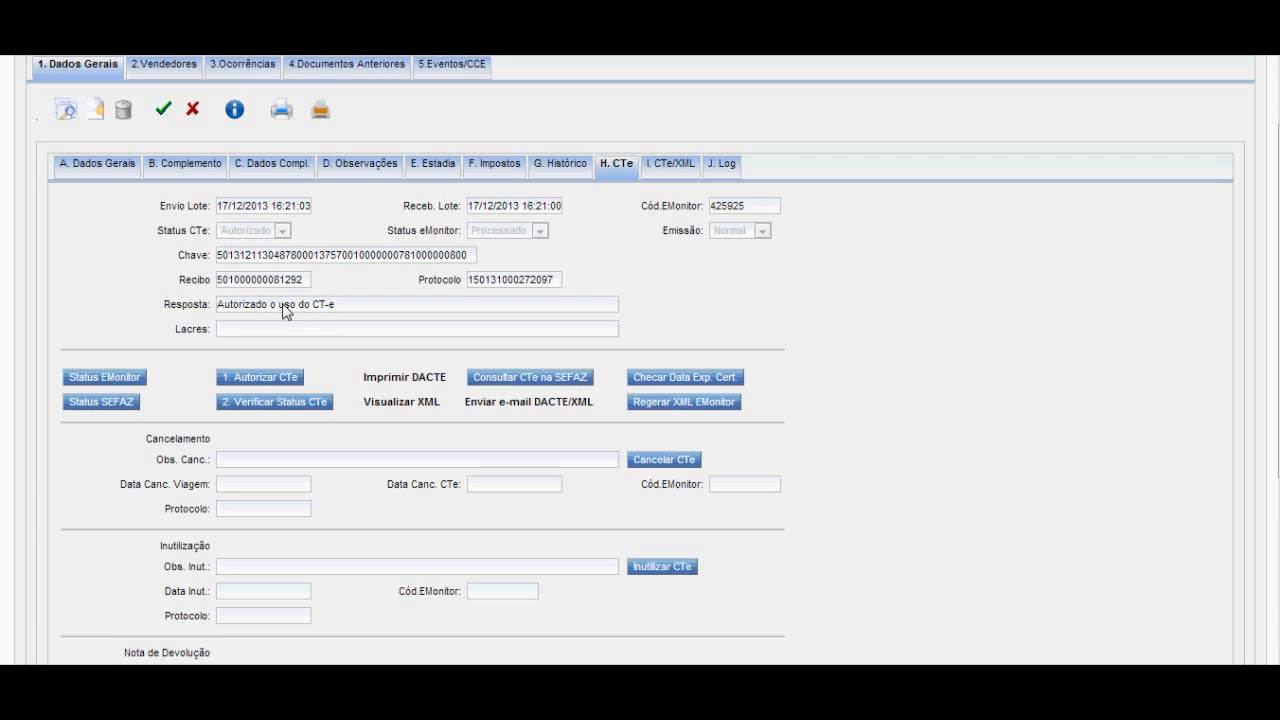